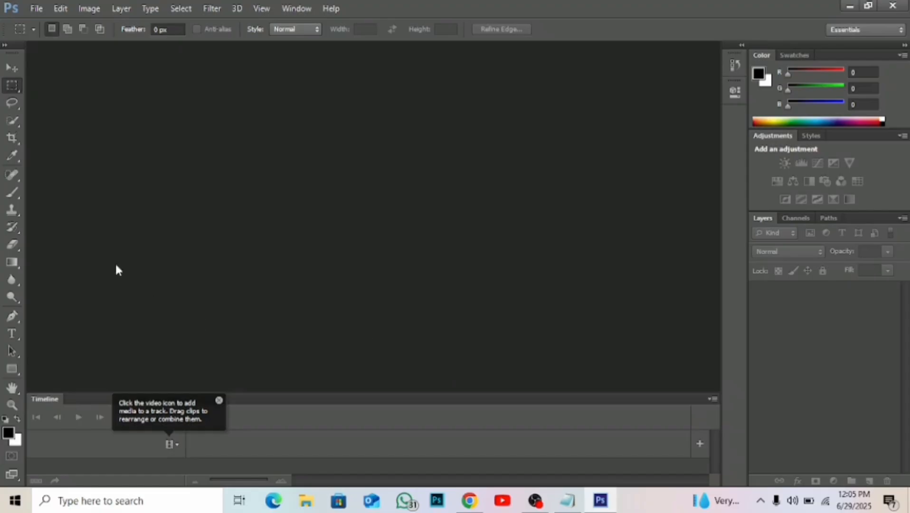
Activate the Move tool with Auto-Select and Show Transform Controls enabled.
click(12, 69)
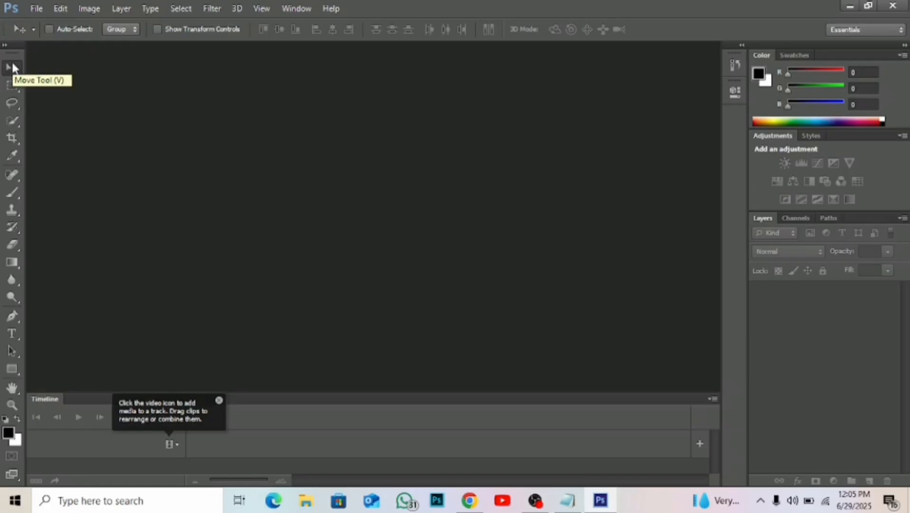
click(13, 86)
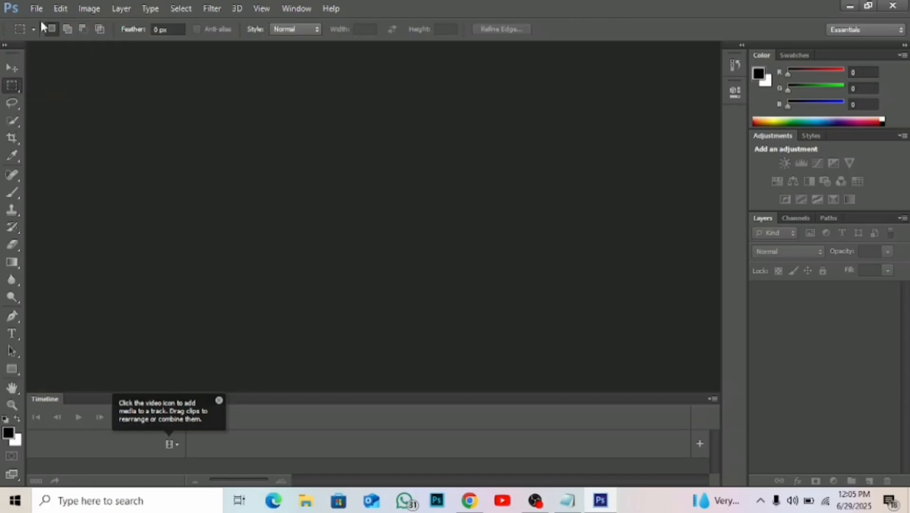
click(13, 103)
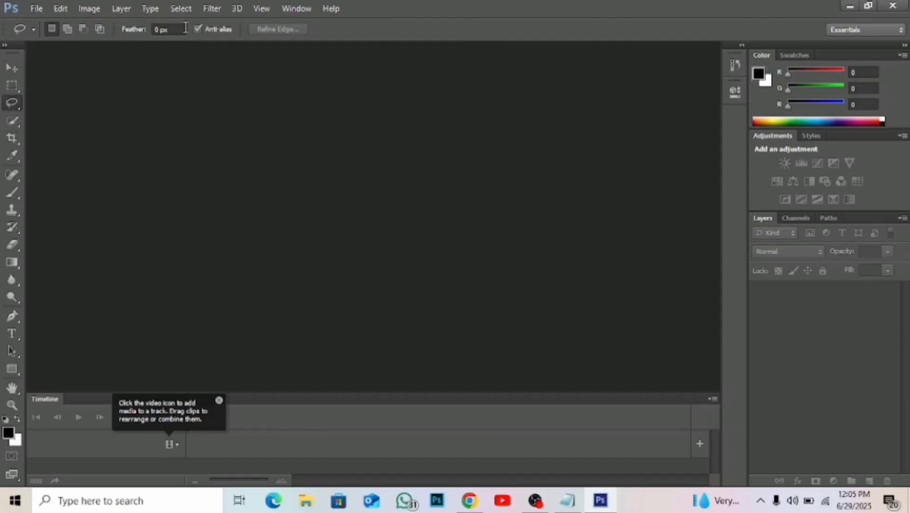
click(11, 71)
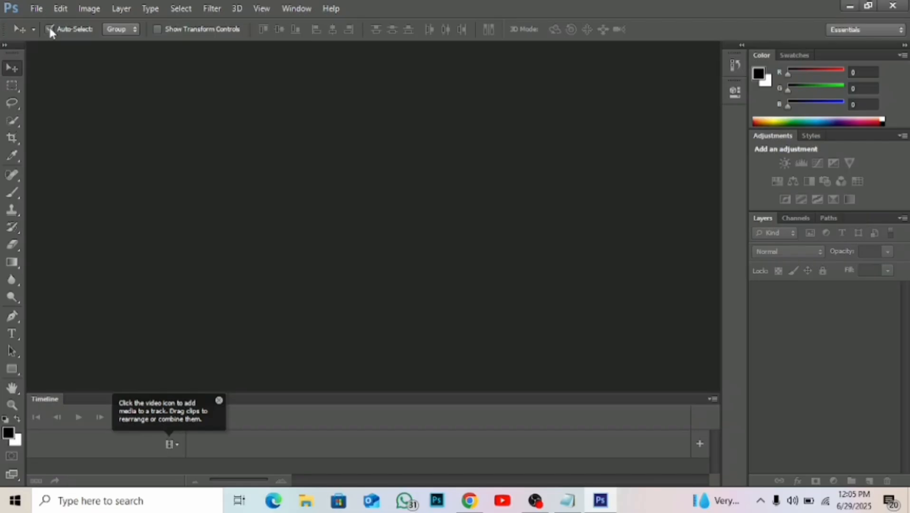
click(157, 29)
click(36, 8)
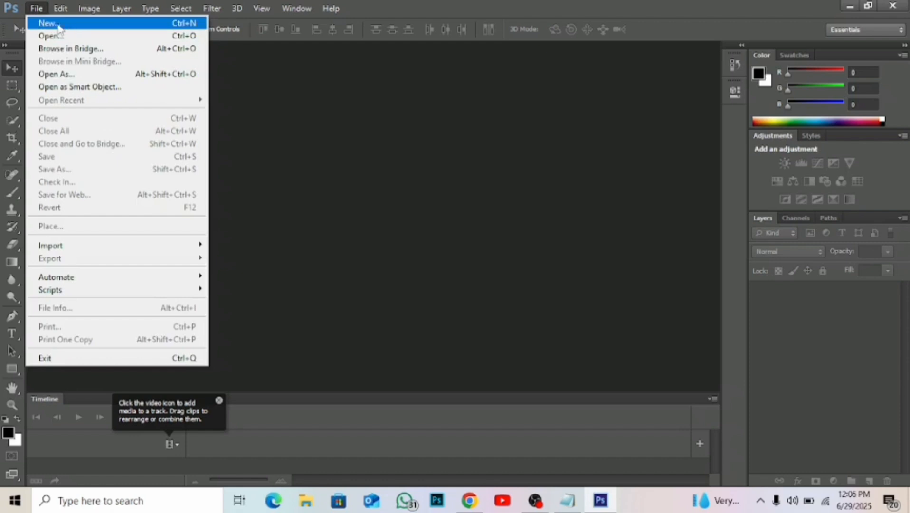
click(36, 9)
click(36, 9)
click(292, 115)
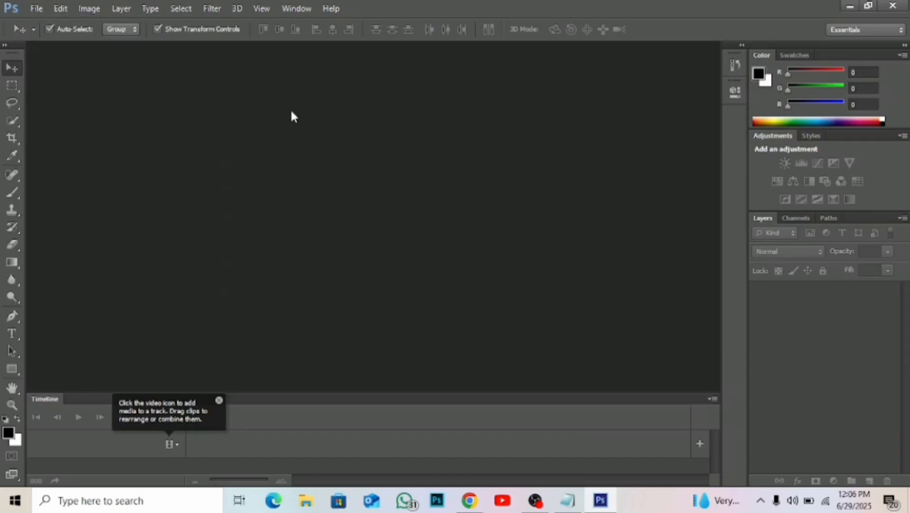
click(40, 9)
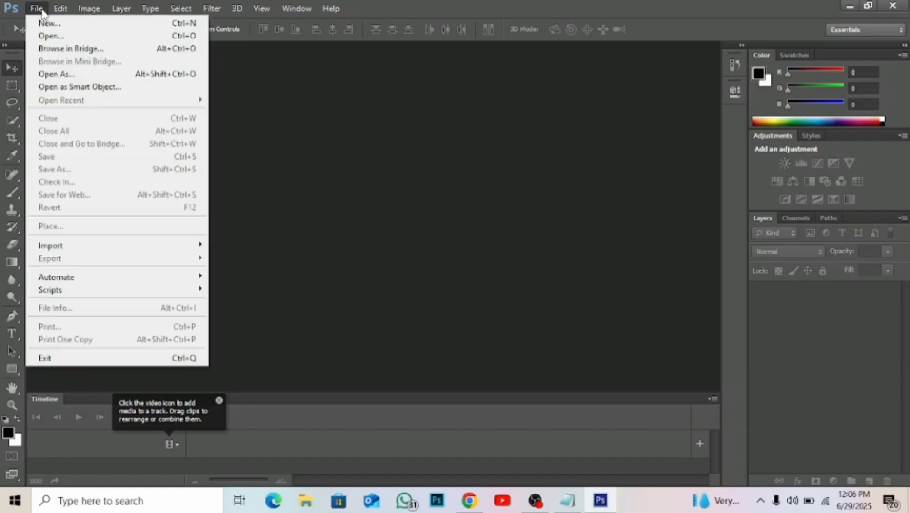
click(52, 24)
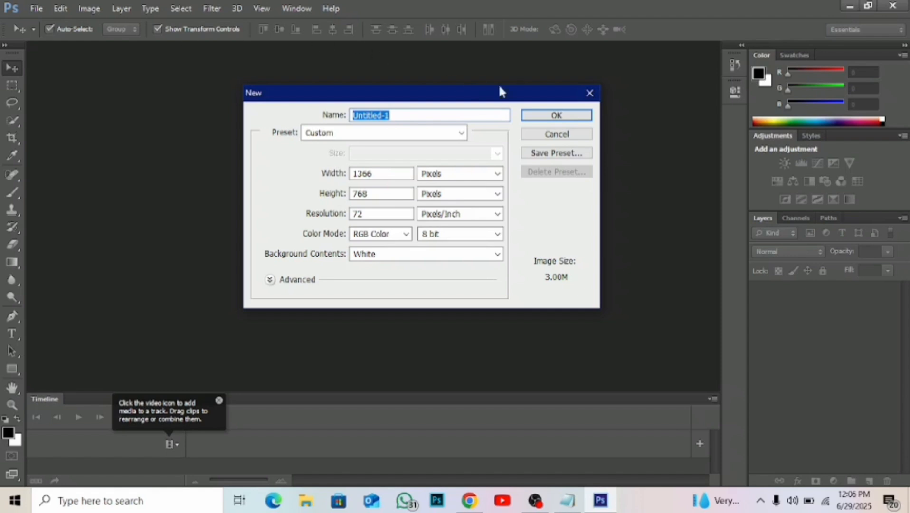
click(590, 92)
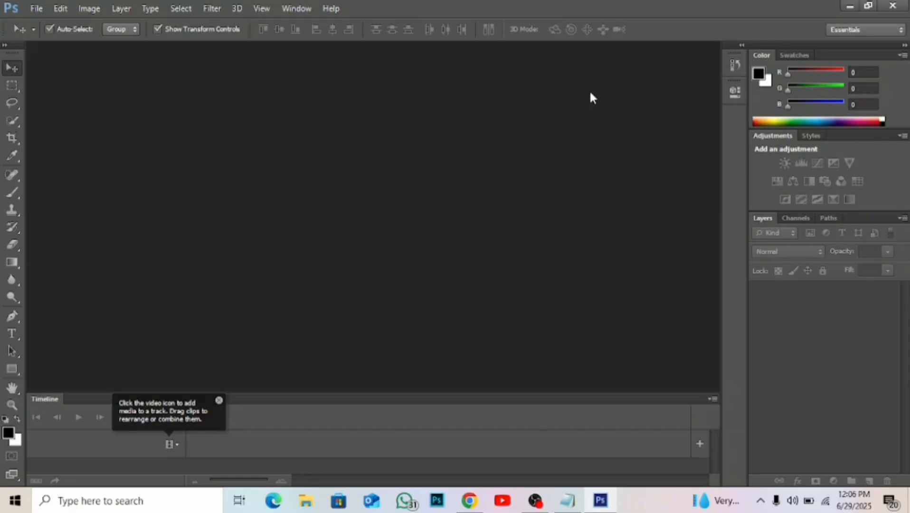
Start a new document measured in centimeters, with a width of 50 and a height of 50.
key(ctrl+n)
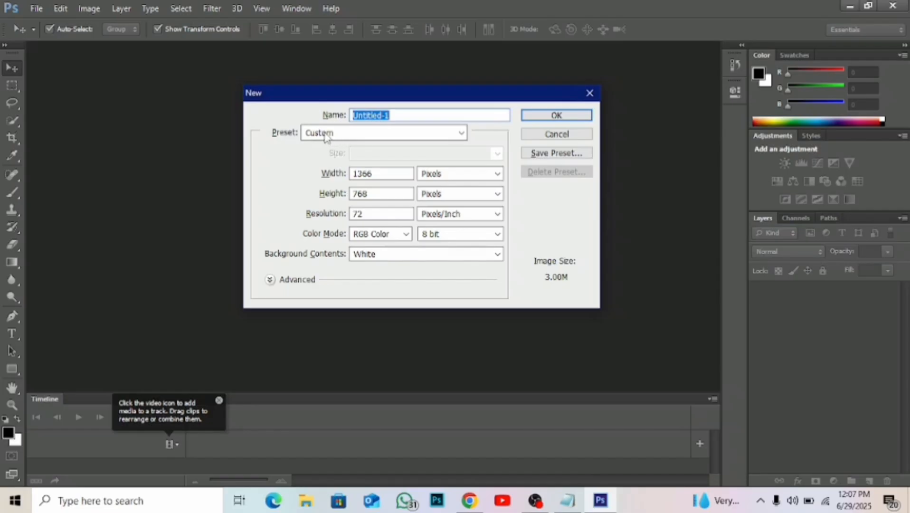
click(449, 175)
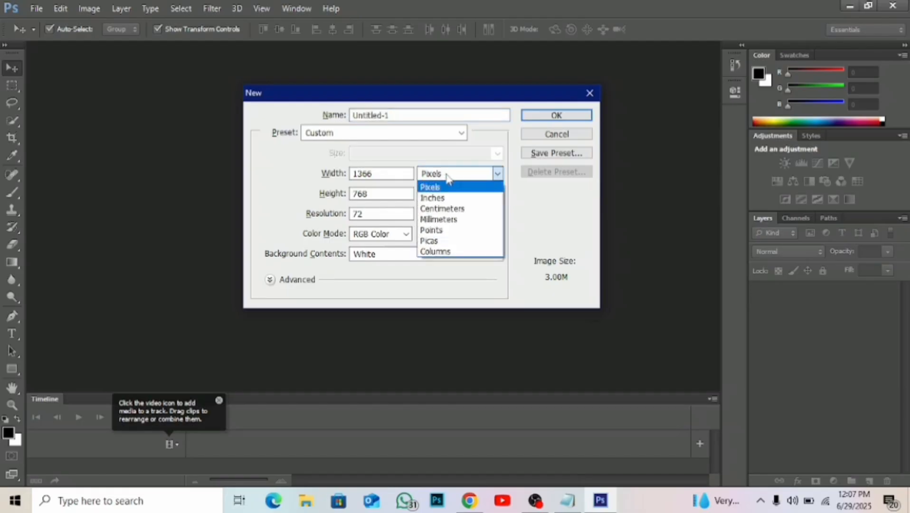
click(450, 210)
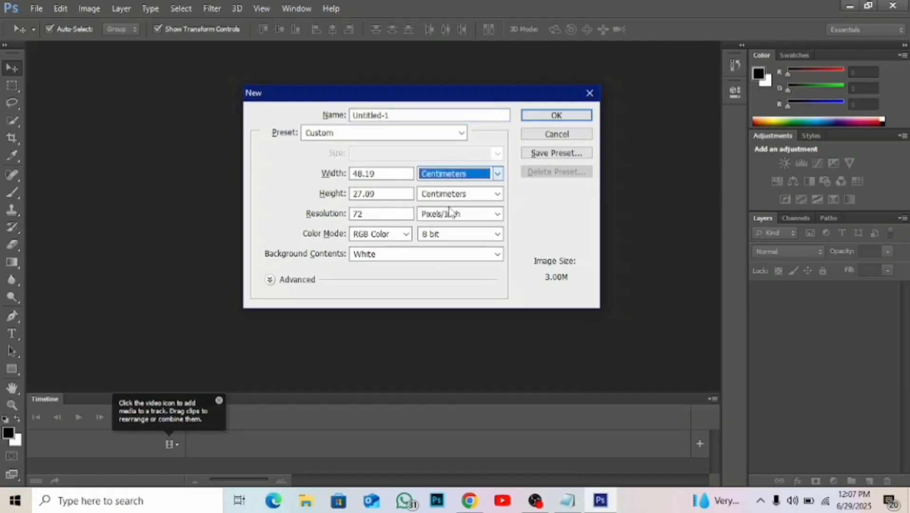
double_click(364, 174)
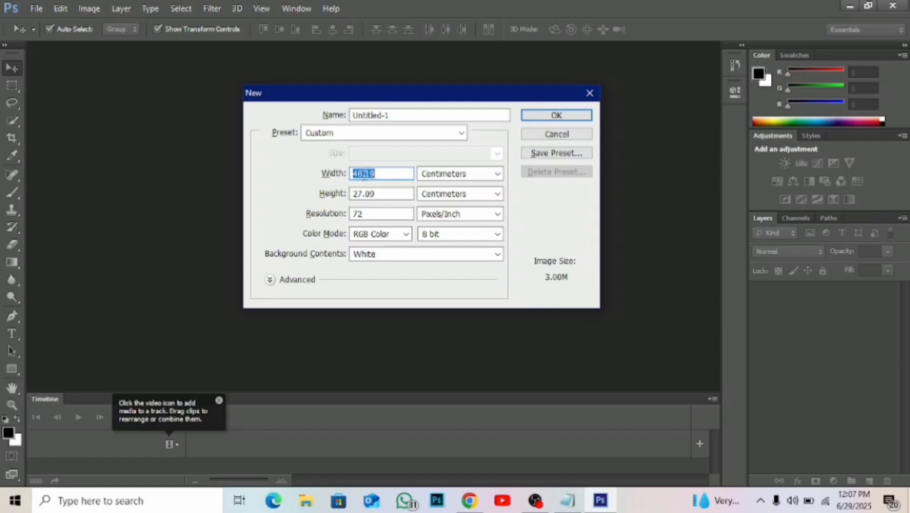
text(50)
double_click(366, 194)
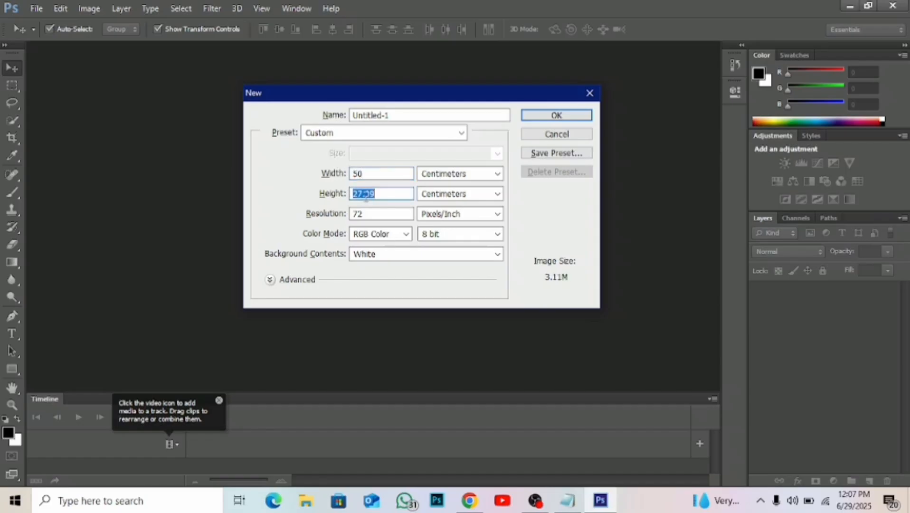
text(50)
Set the resolution to 300 pixels/inch and create the document.
double_click(358, 214)
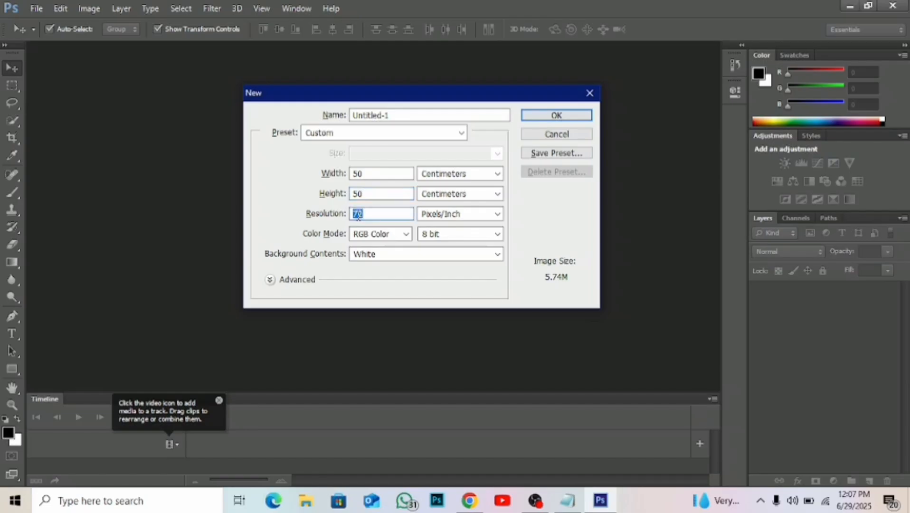
text(300)
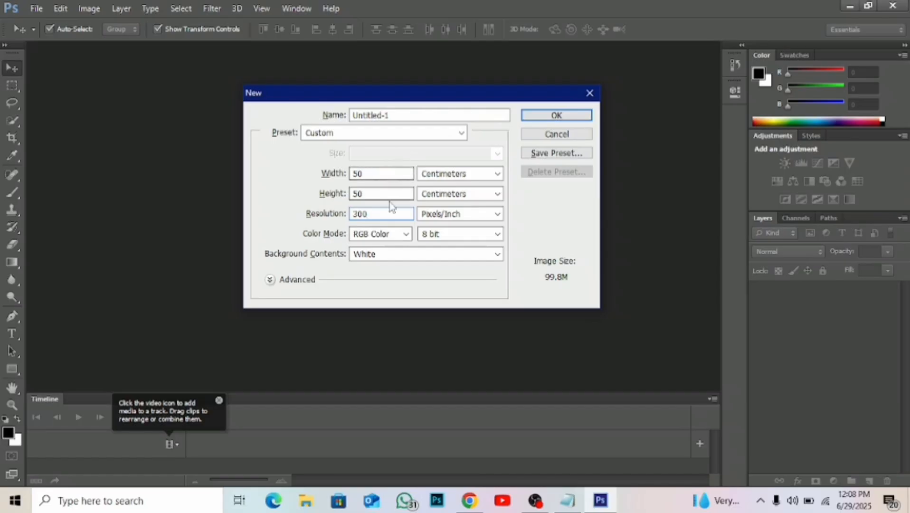
click(447, 174)
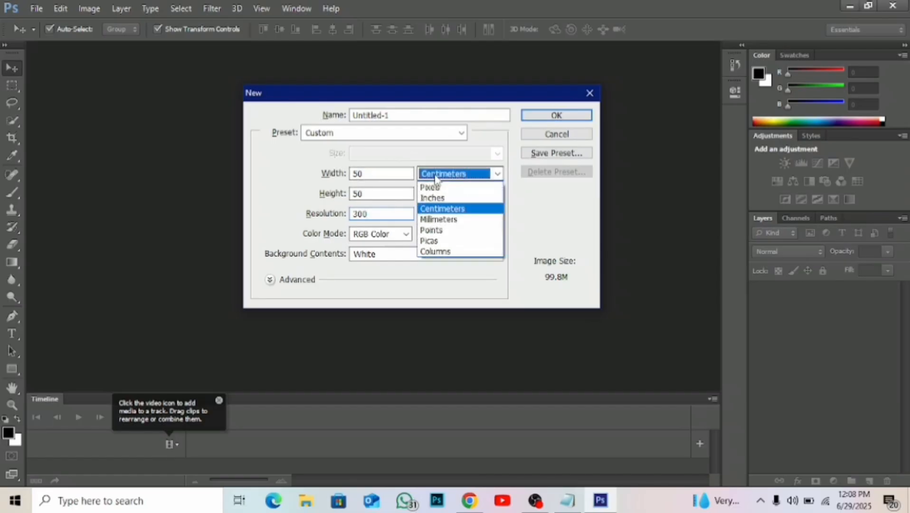
click(399, 174)
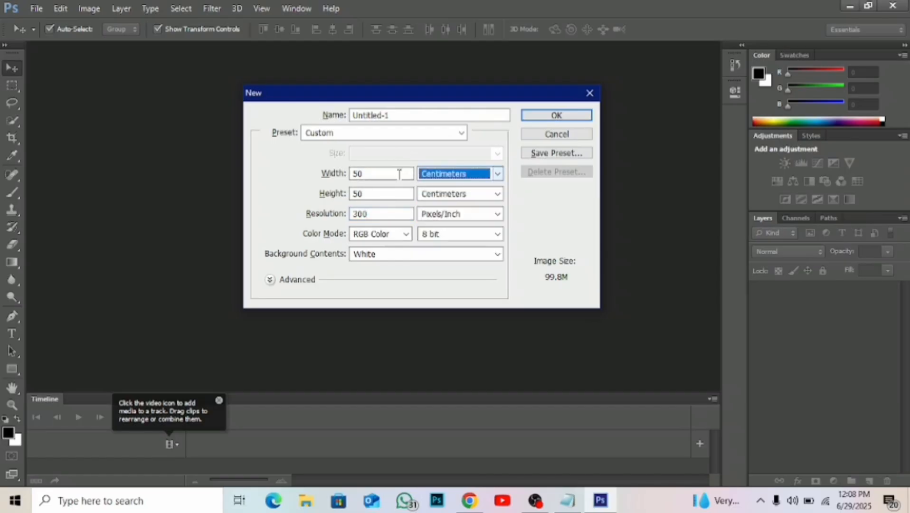
double_click(378, 216)
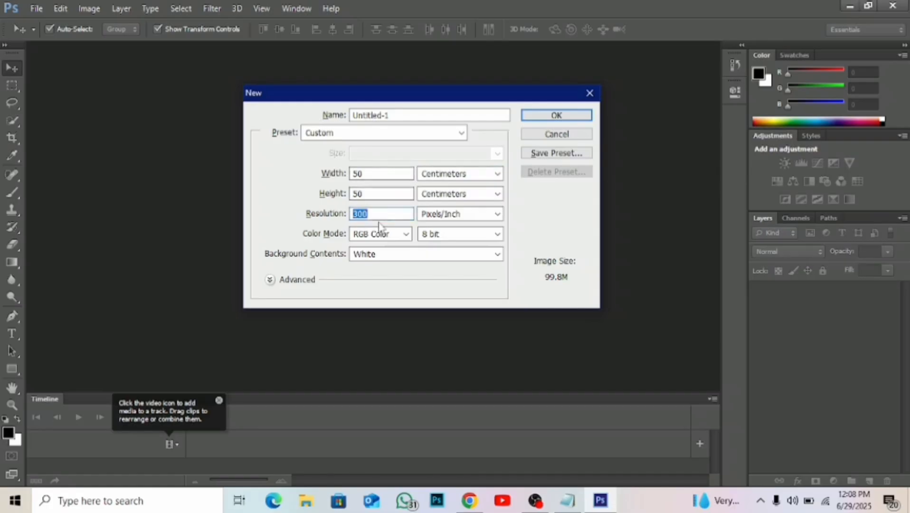
click(546, 117)
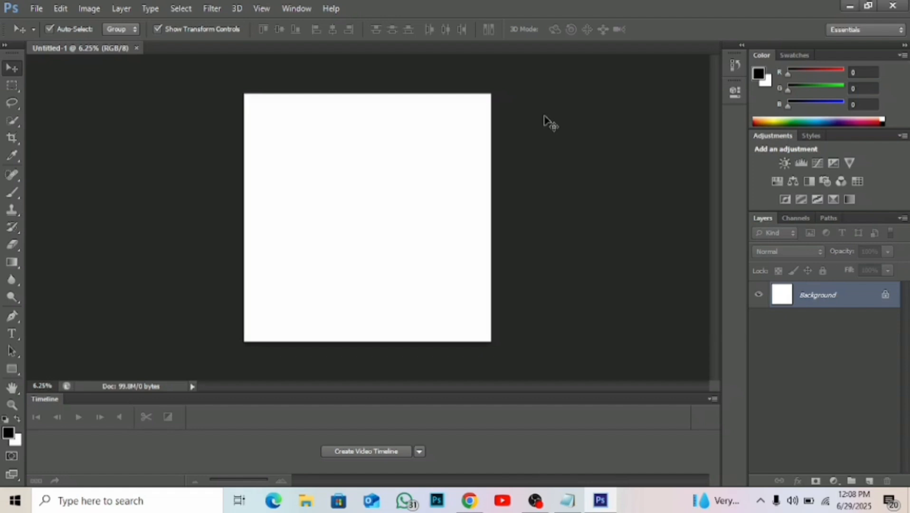
Start a second new document and switch its size units to inches.
click(39, 8)
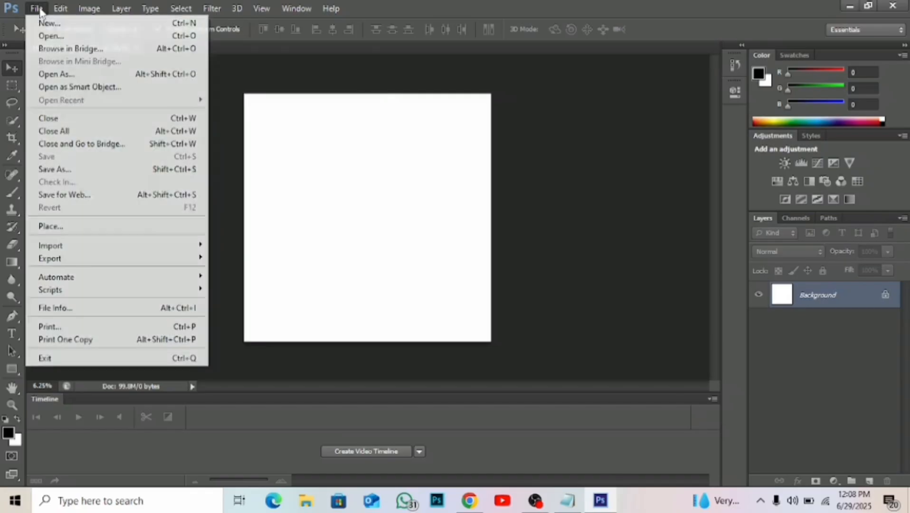
click(52, 24)
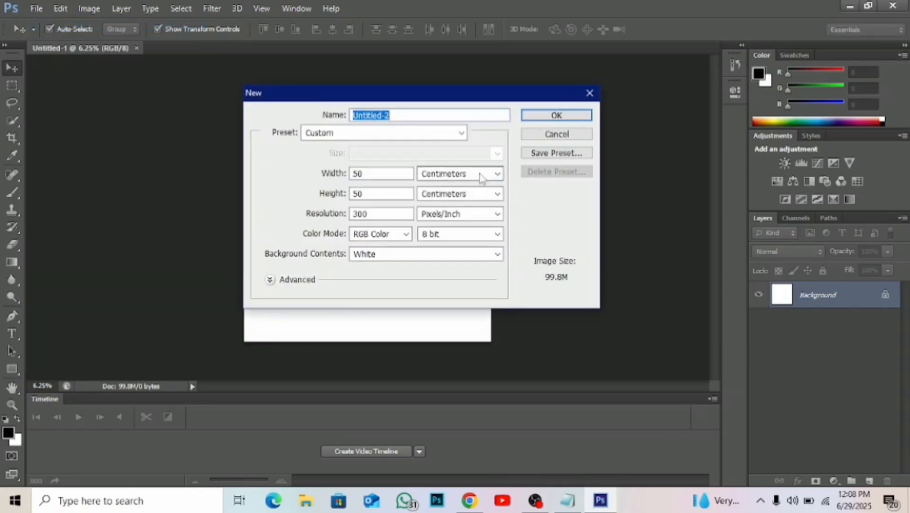
click(481, 174)
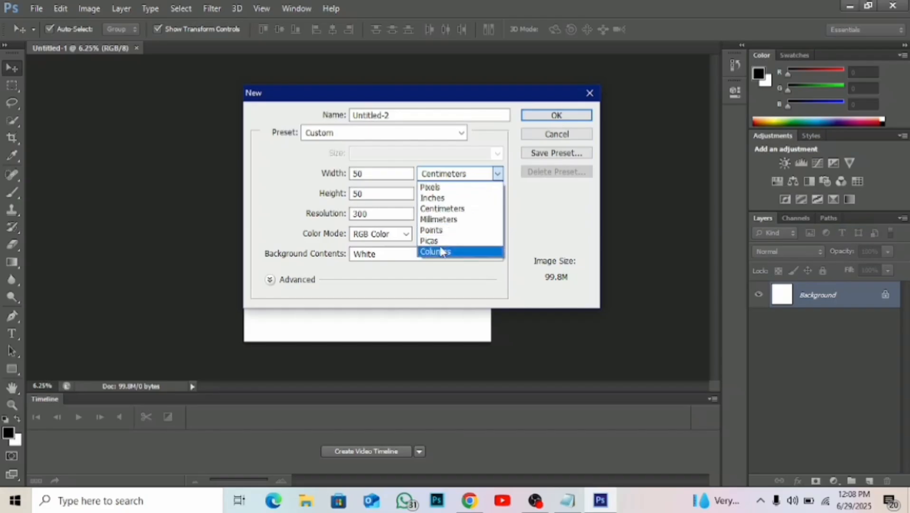
click(459, 198)
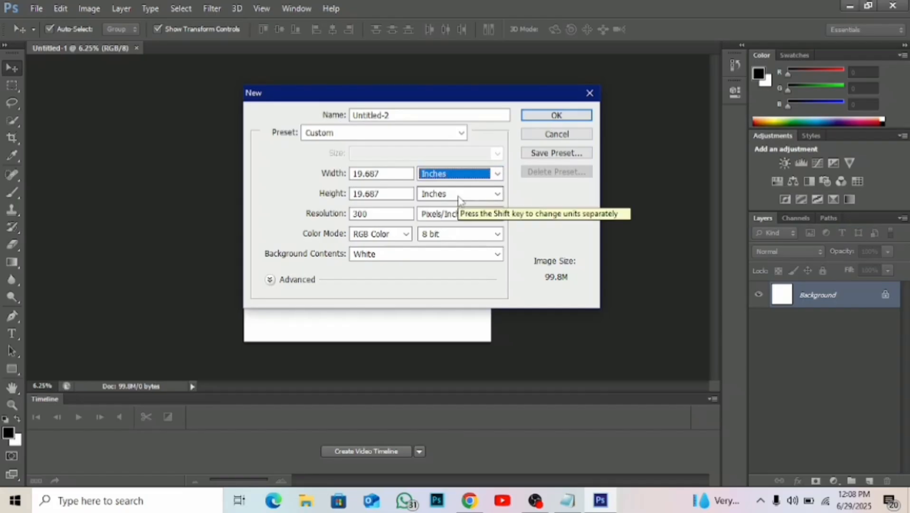
Switch to Chrome and convert 8 feet and 4 feet to inches in a new Google search.
click(475, 504)
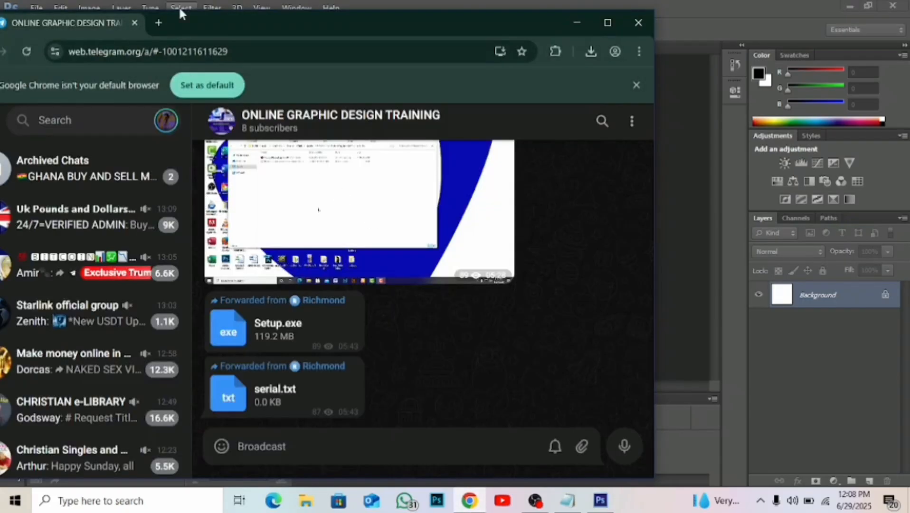
click(159, 22)
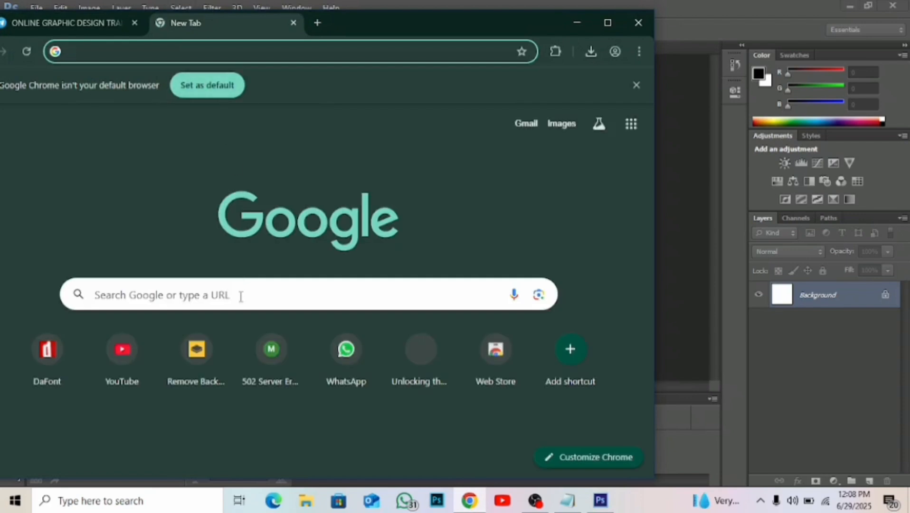
text(8 fee)
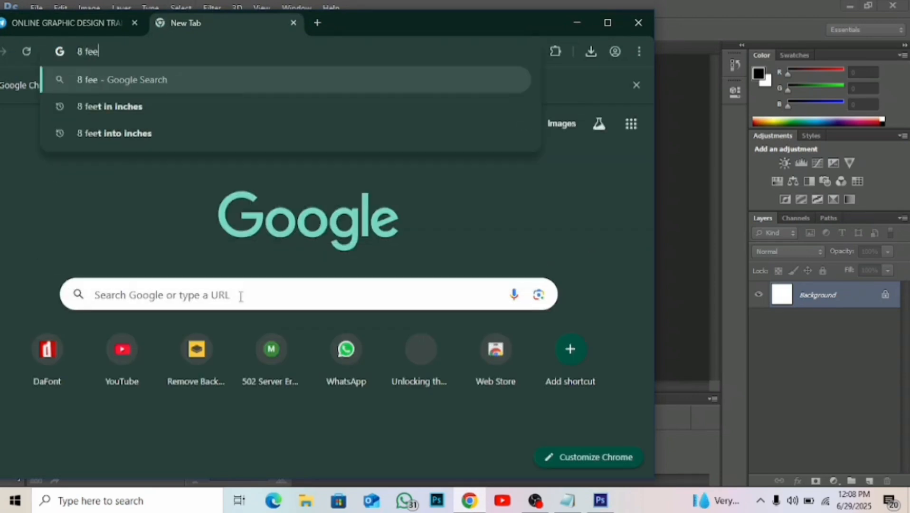
text(t in in)
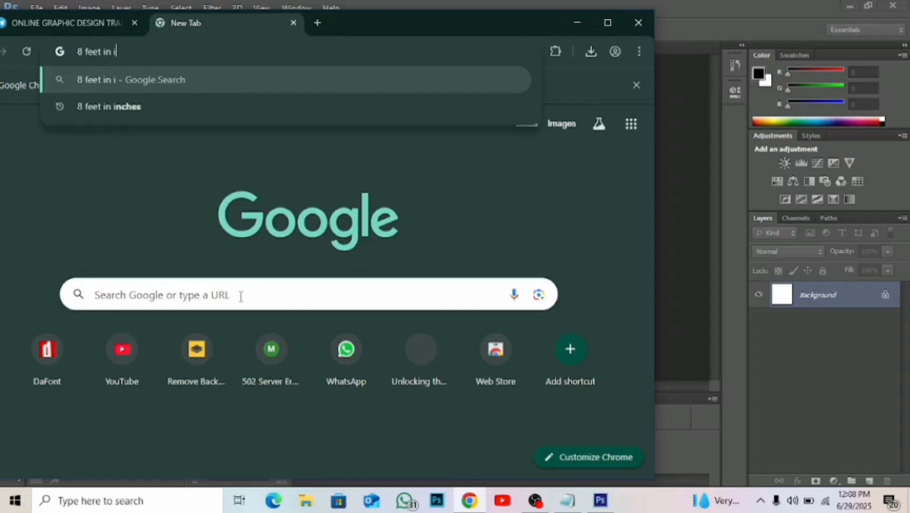
text(ches)
key(Return)
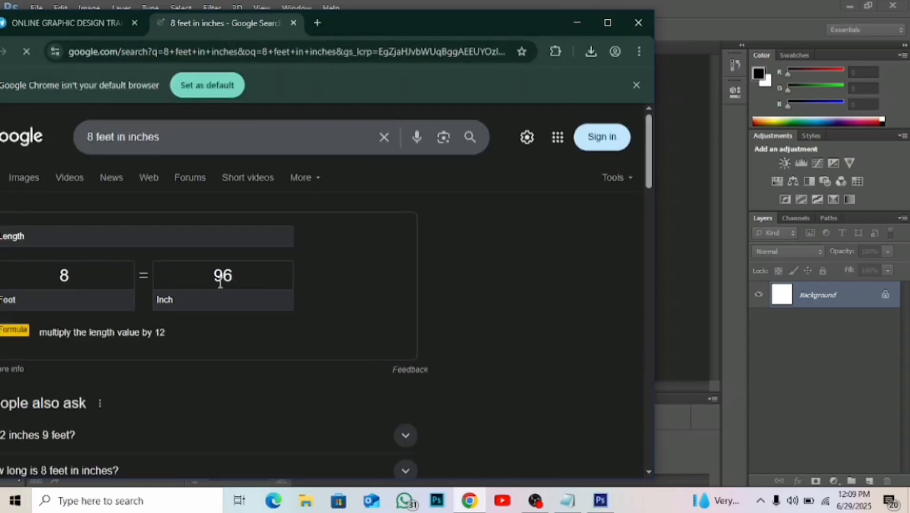
double_click(67, 276)
text(4)
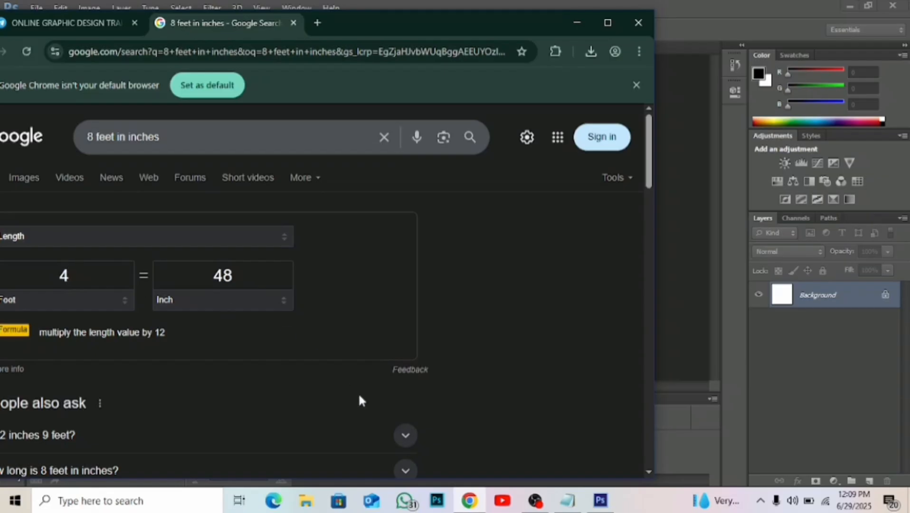
Return to Photoshop and set the new document to 96 inches wide, 48 inches high and 100 pixels/inch.
click(600, 500)
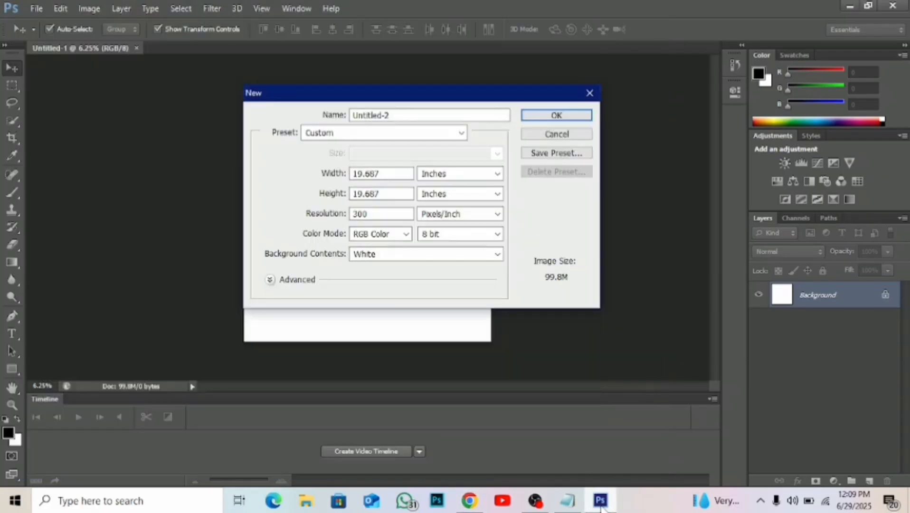
double_click(371, 193)
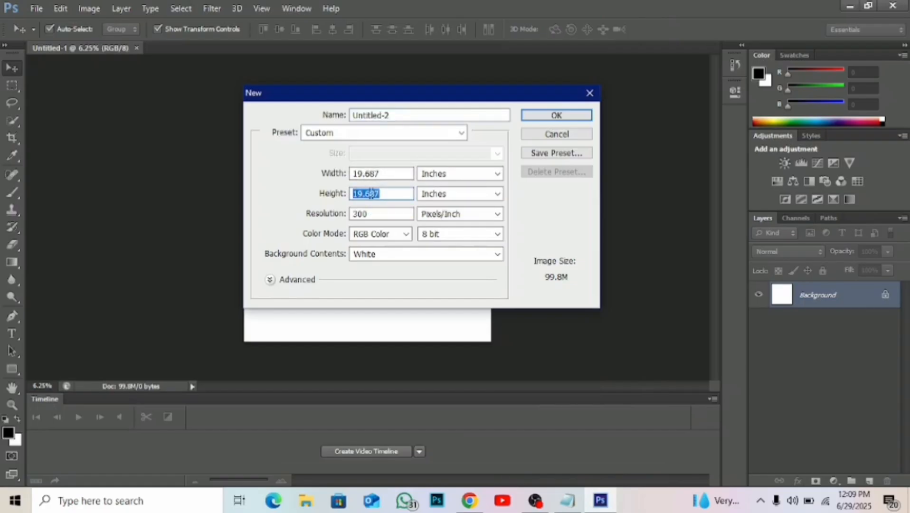
text(48)
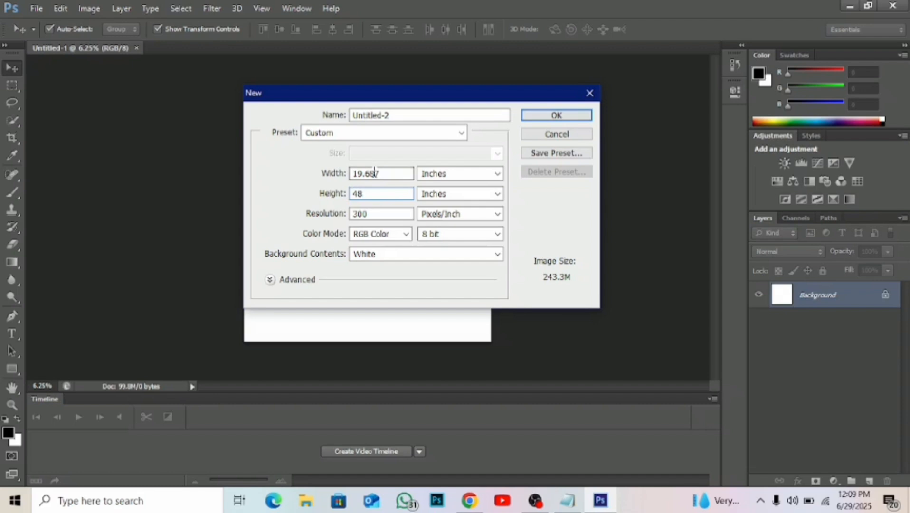
double_click(374, 173)
text(96)
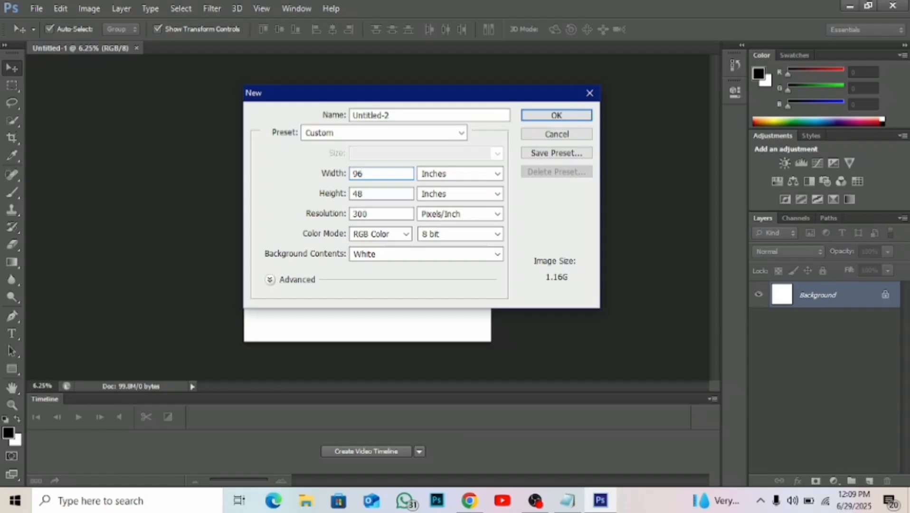
double_click(362, 214)
text(100)
Create the 96 × 48 inch document and another new document using the International Paper preset in A4 size.
click(556, 116)
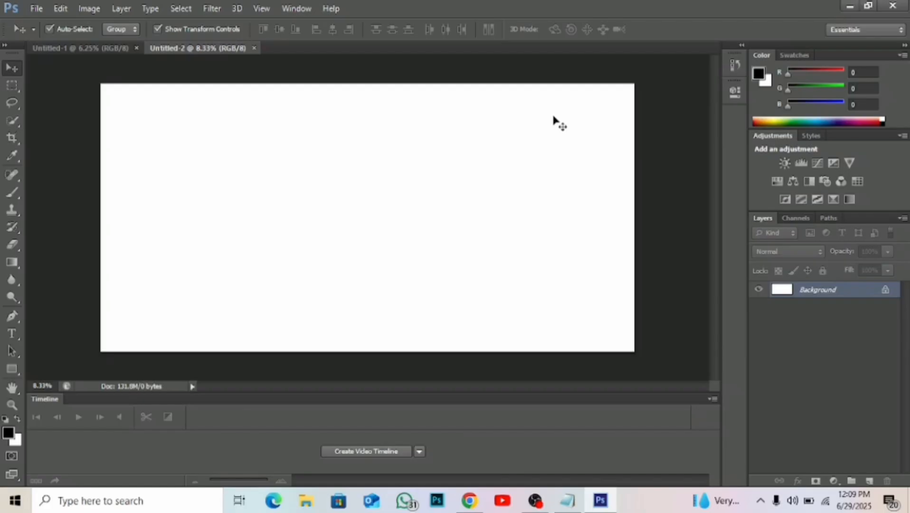
key(ctrl+n)
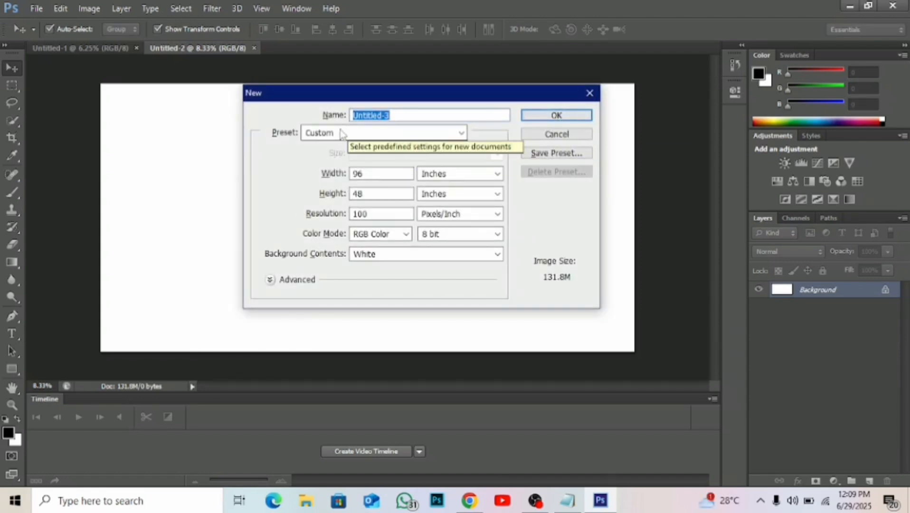
click(462, 134)
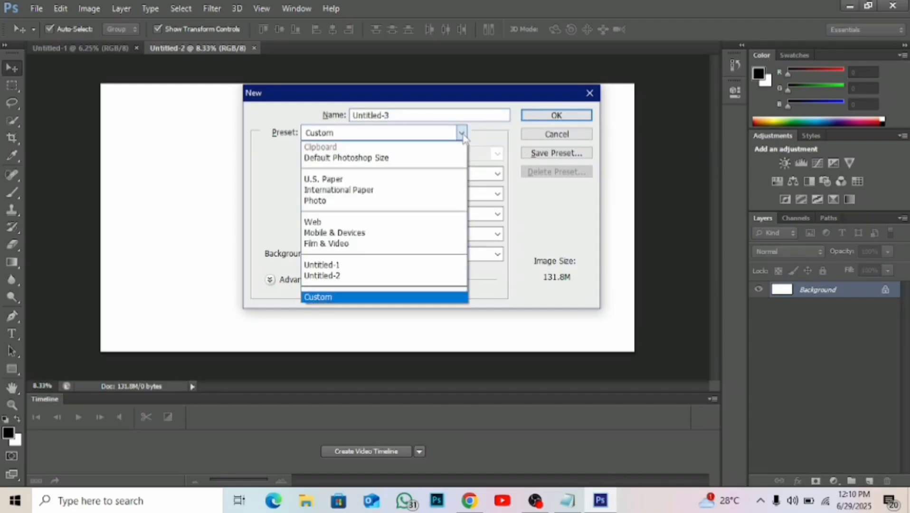
click(373, 191)
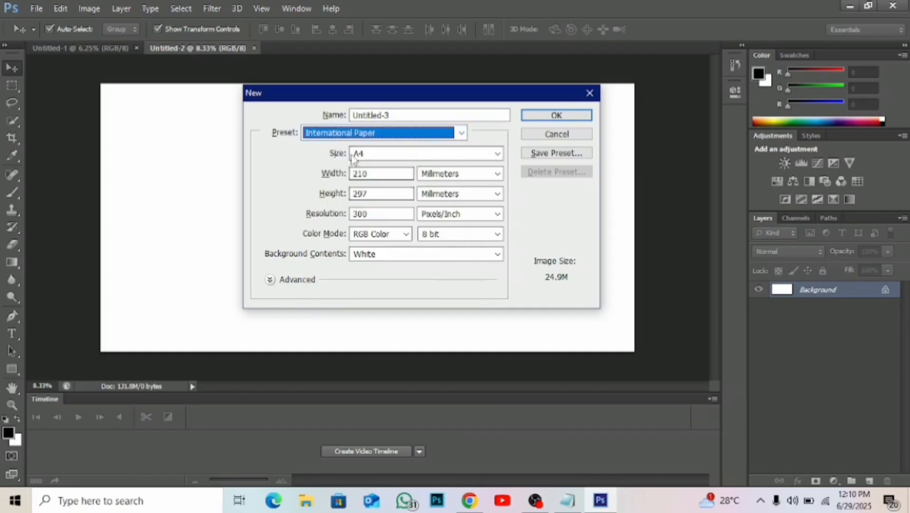
click(498, 154)
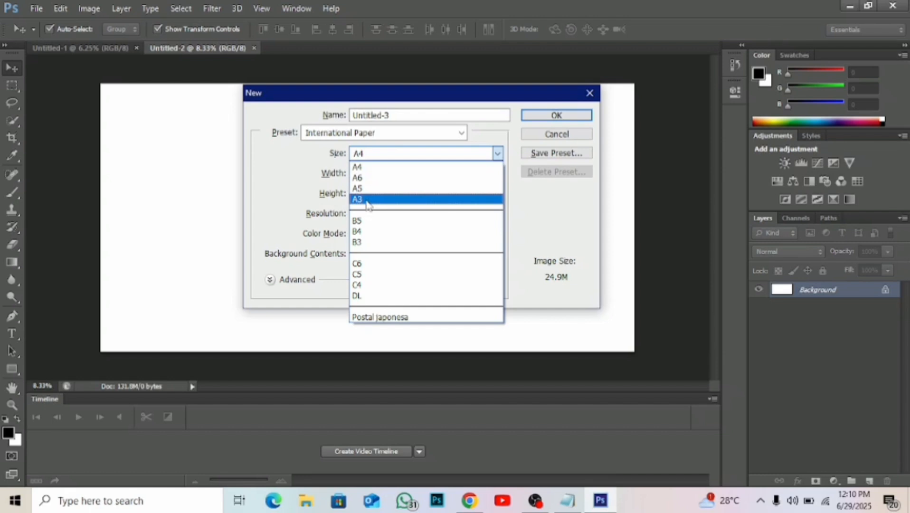
click(357, 167)
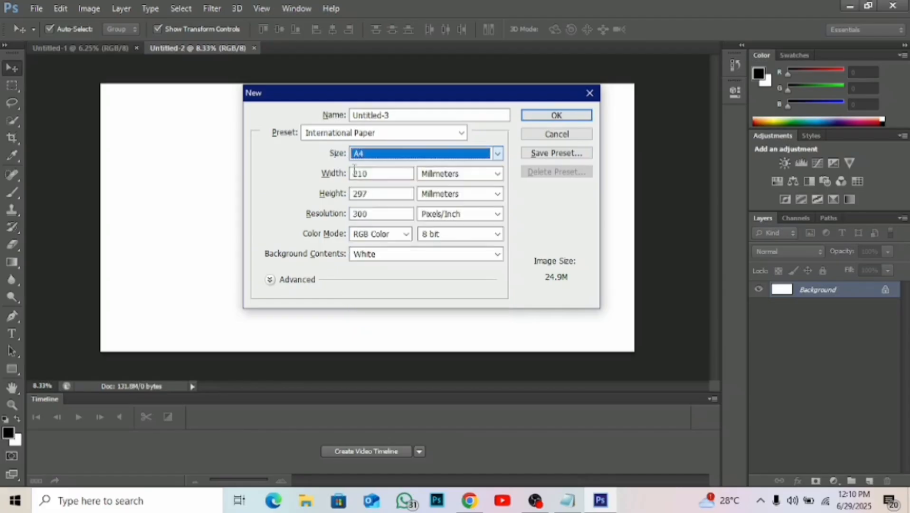
click(550, 116)
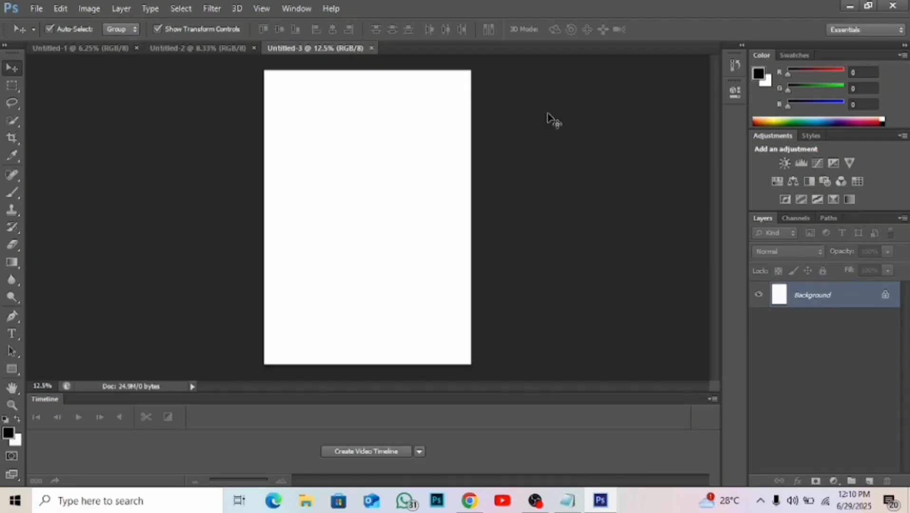
Create a fourth document using the International Paper preset in DL size.
click(36, 9)
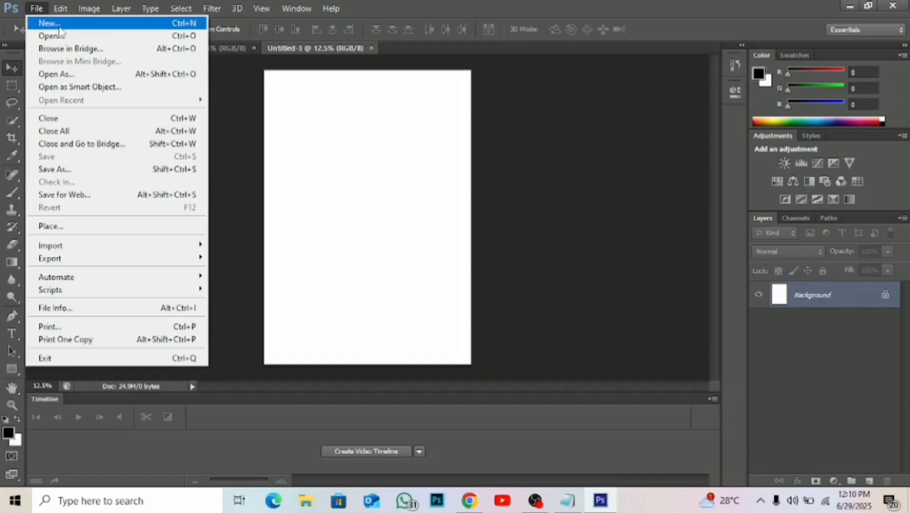
click(54, 23)
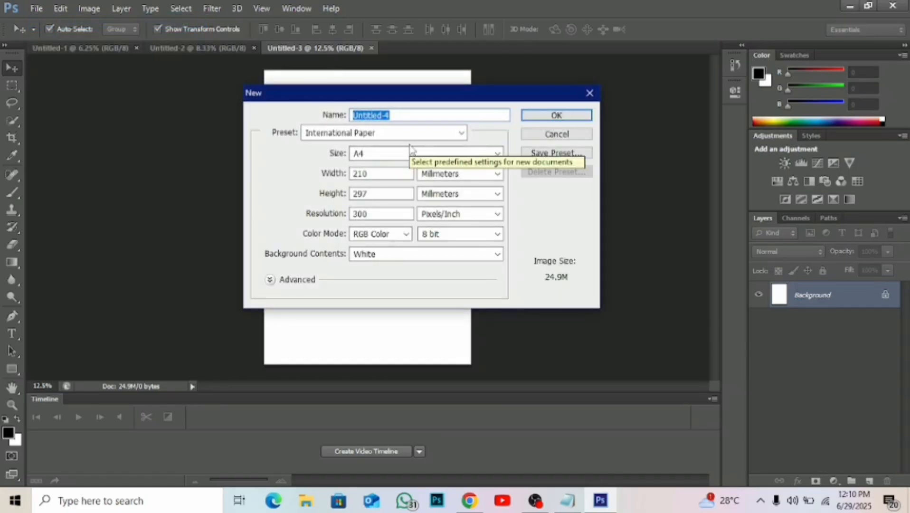
click(426, 134)
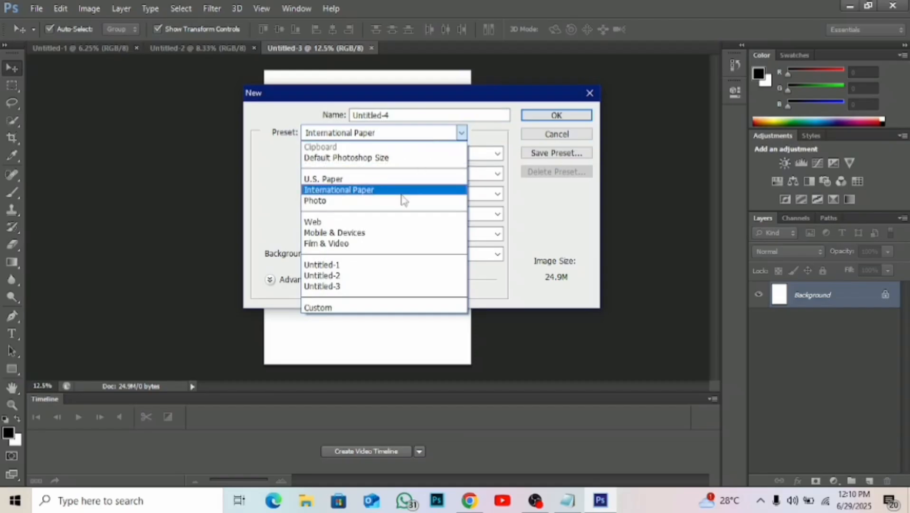
click(401, 191)
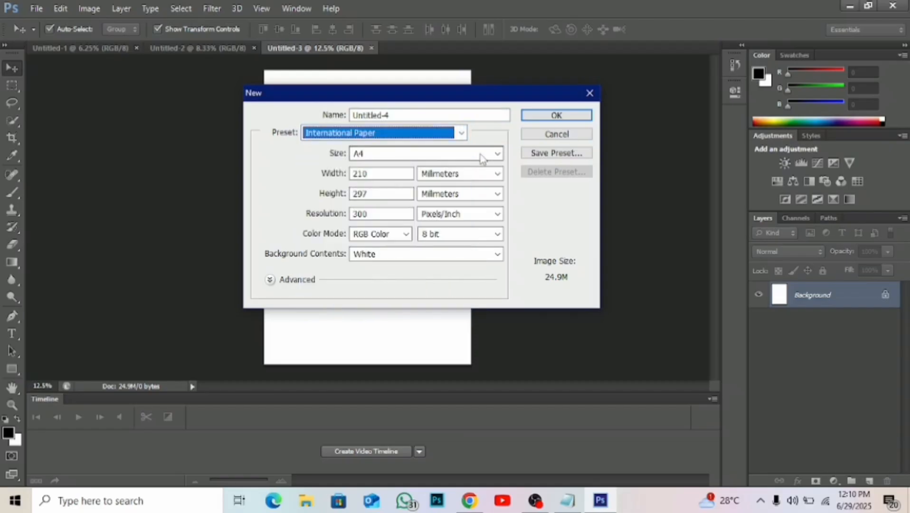
click(497, 154)
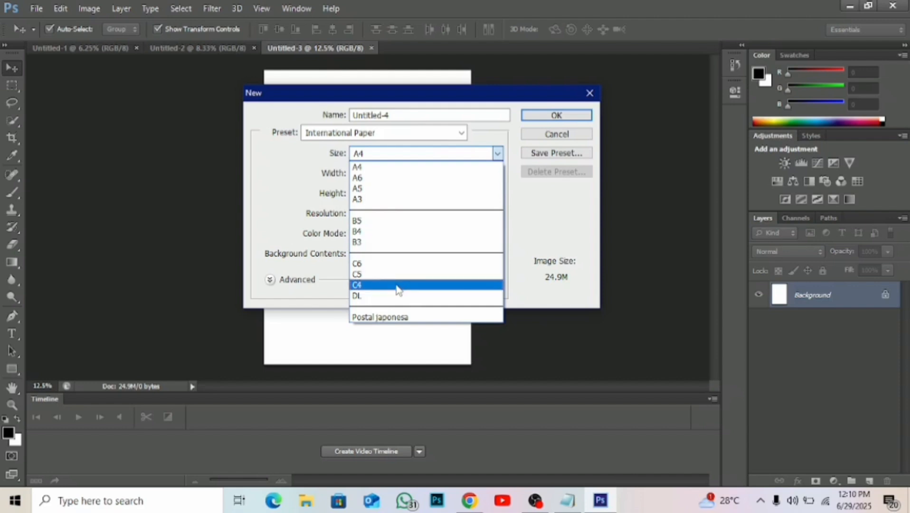
click(362, 296)
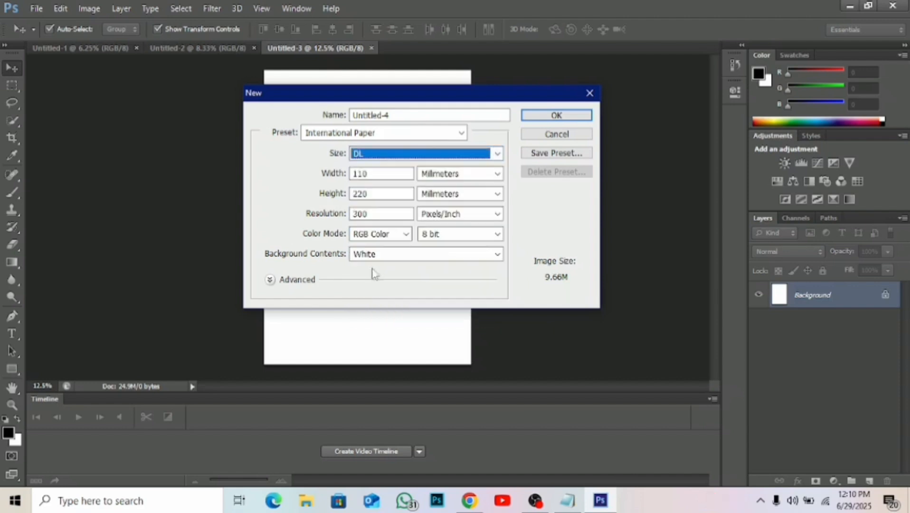
click(547, 119)
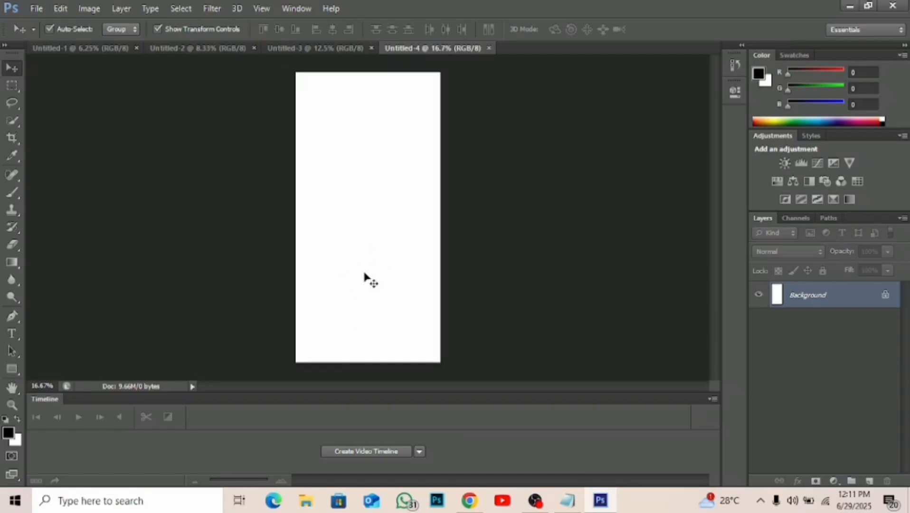
Rotate the DL document's canvas 90° clockwise.
click(89, 8)
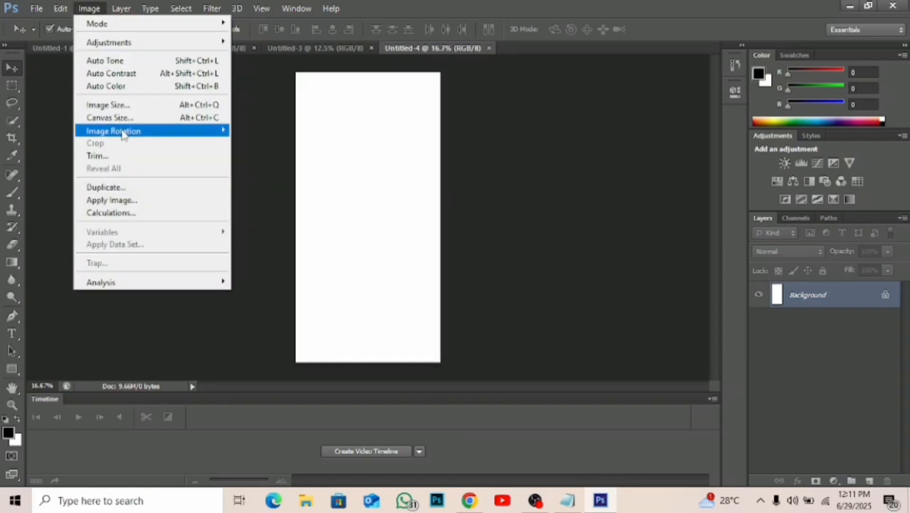
mouse_move(128, 136)
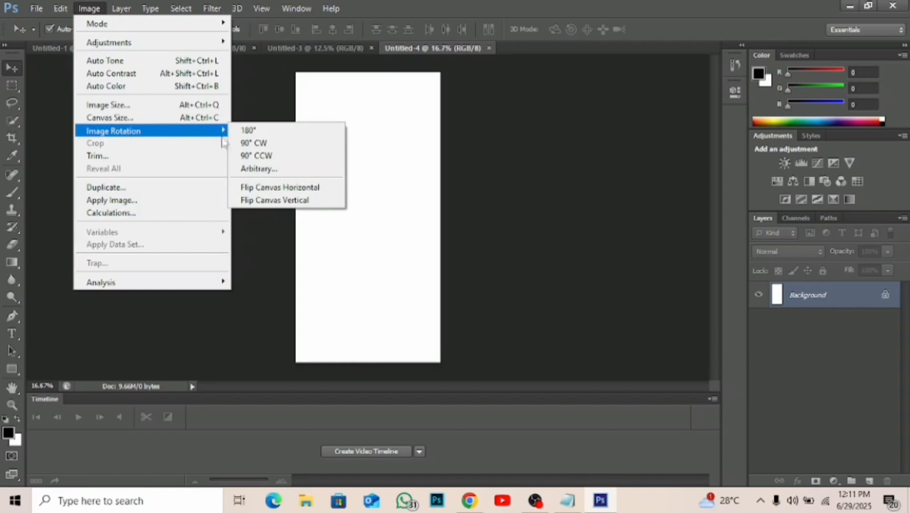
click(265, 144)
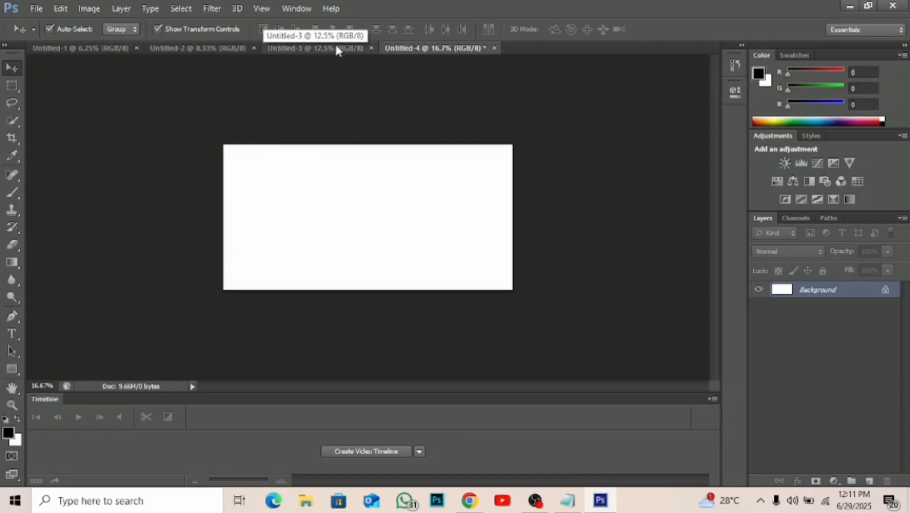
View each of the four open documents in turn to compare their page shapes, ending on the rotated DL page.
click(127, 48)
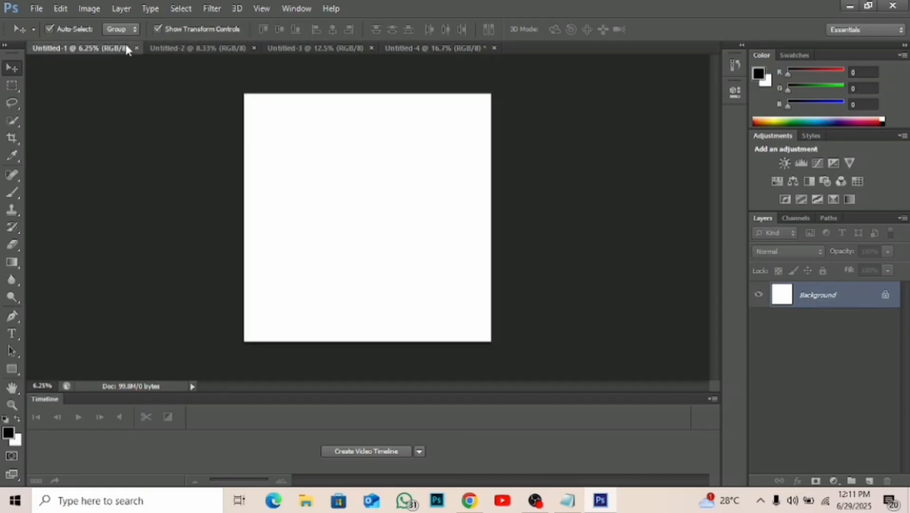
click(160, 47)
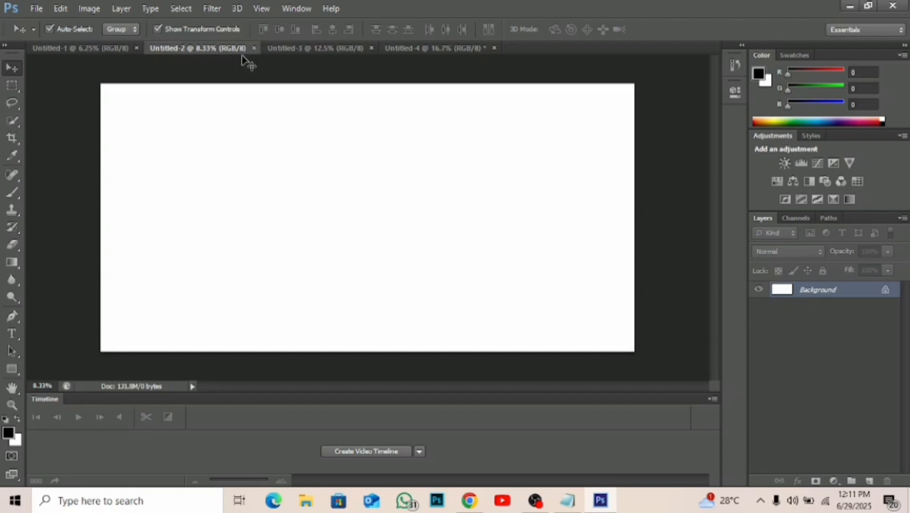
click(285, 49)
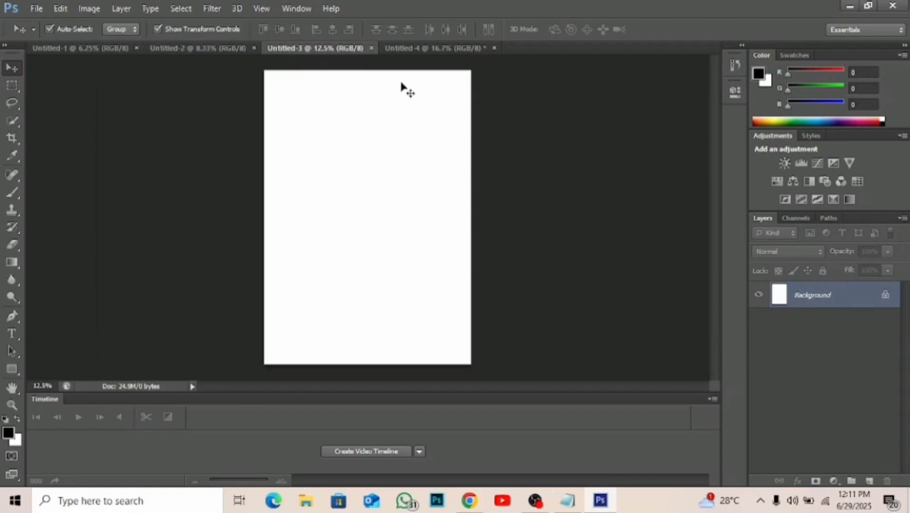
click(415, 49)
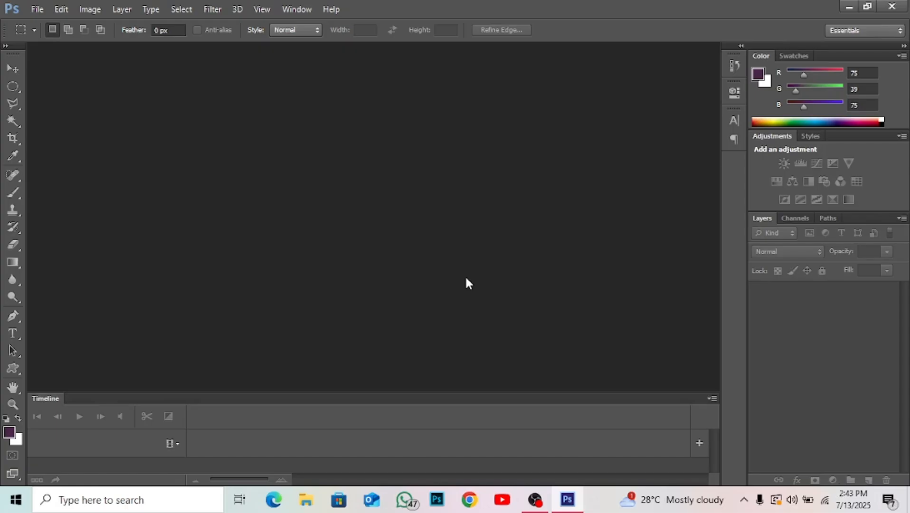
Create a new A4 document using the International Paper preset.
key(ctrl+n)
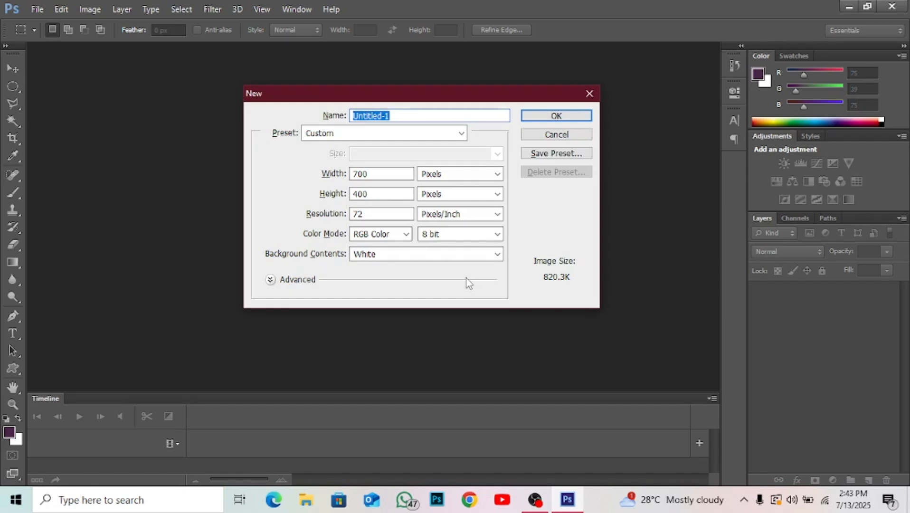
click(418, 138)
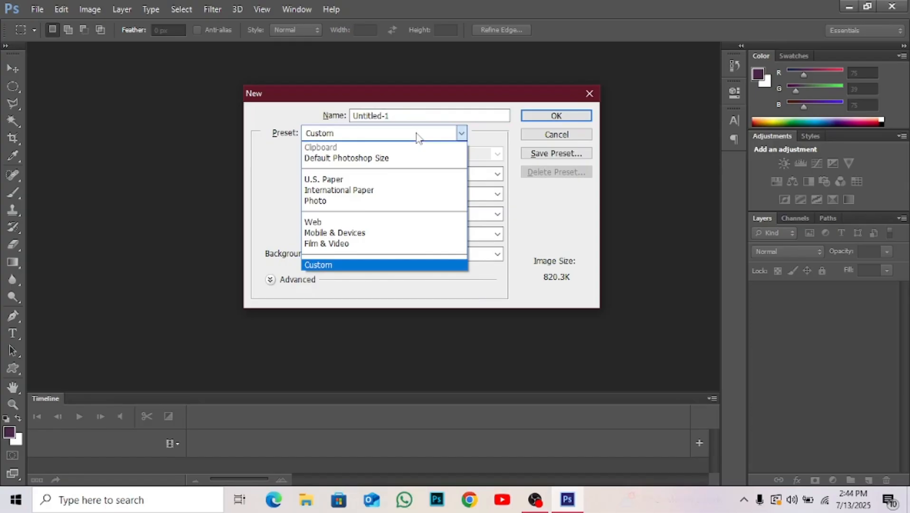
click(375, 190)
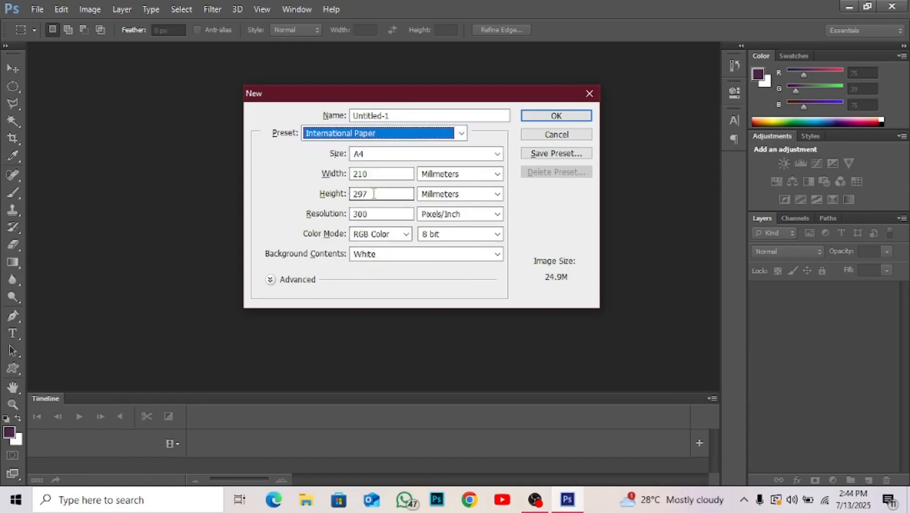
click(561, 115)
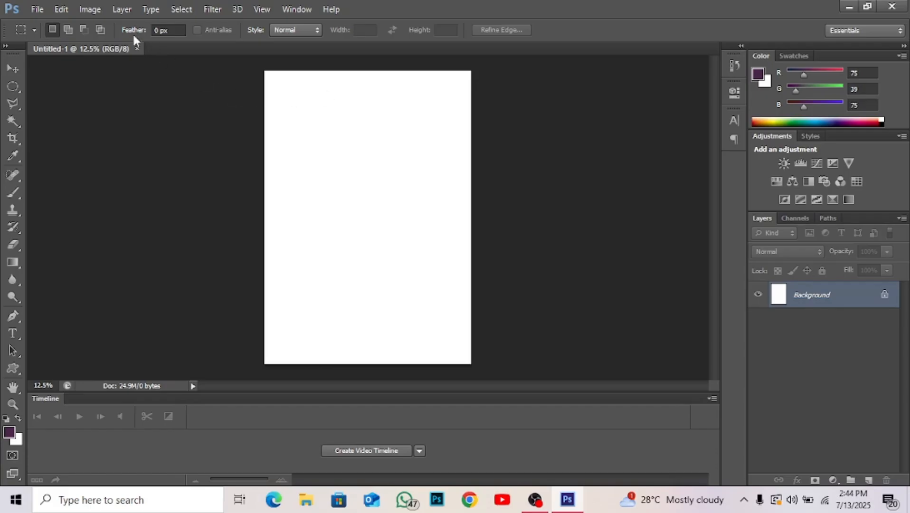
Rotate the A4 document's canvas 90° clockwise into landscape orientation.
click(87, 8)
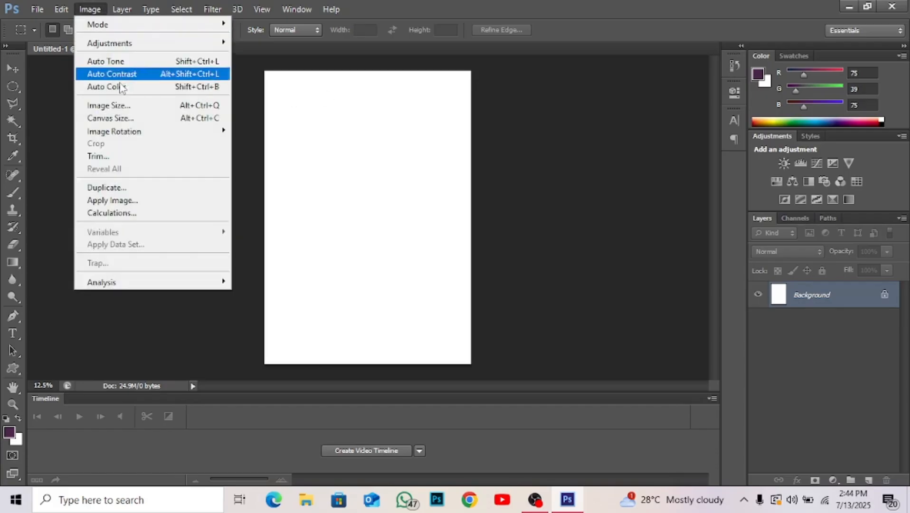
mouse_move(124, 138)
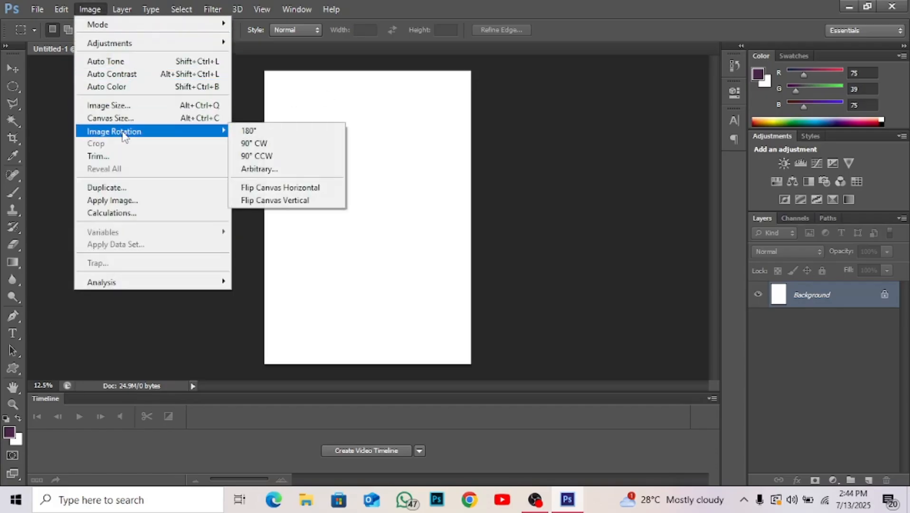
click(266, 144)
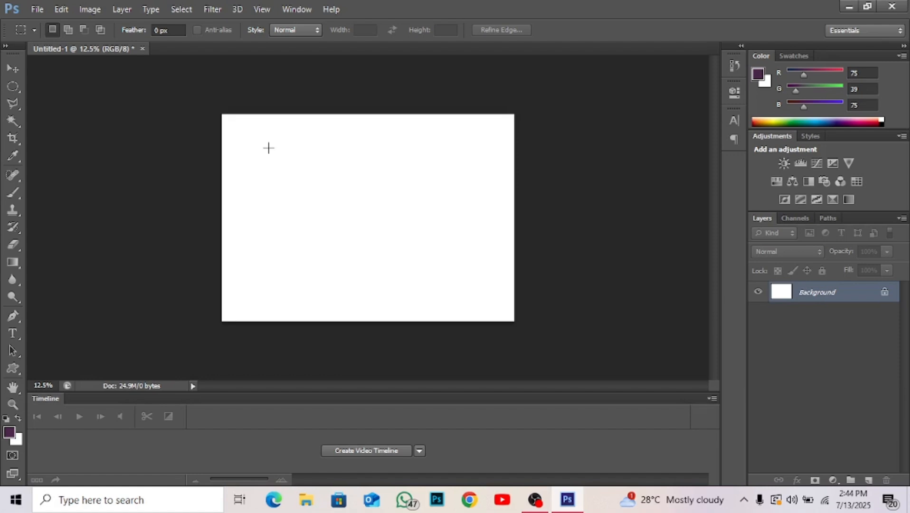
Activate the Type tool and set its font to Aesthetic Moment.
key(t)
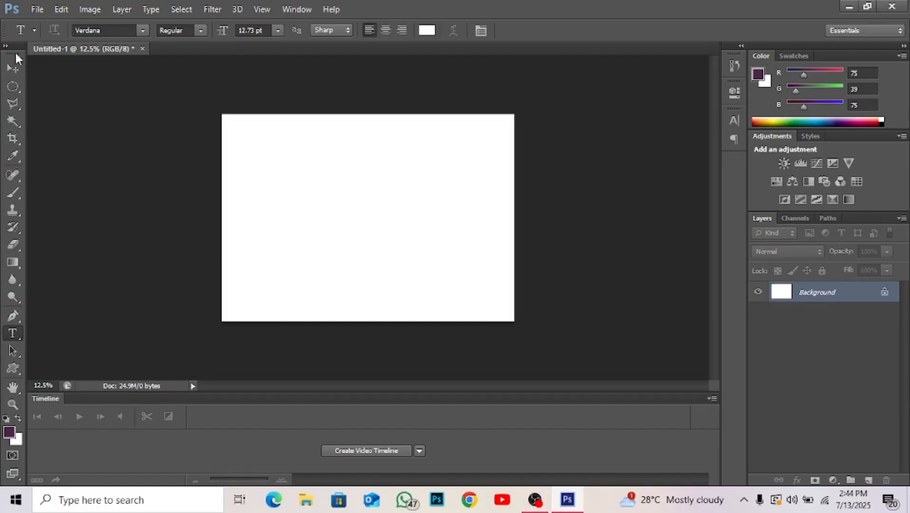
click(10, 69)
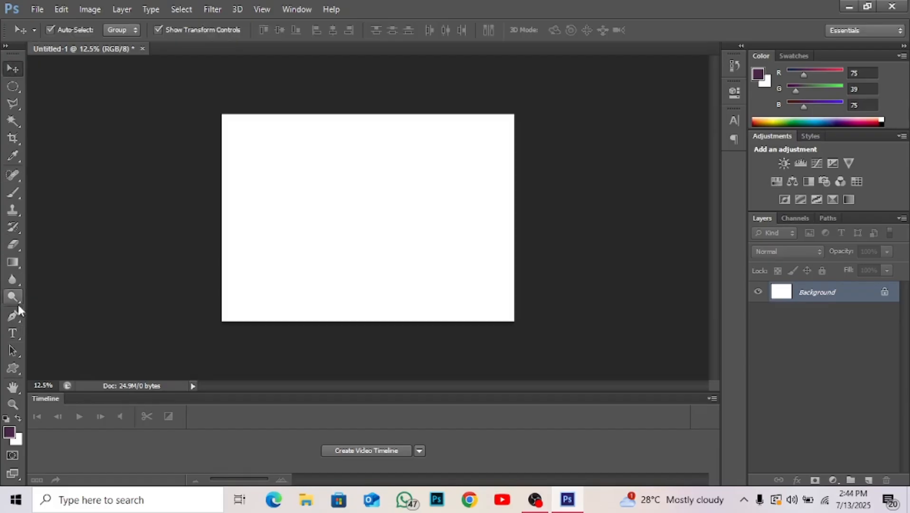
click(13, 334)
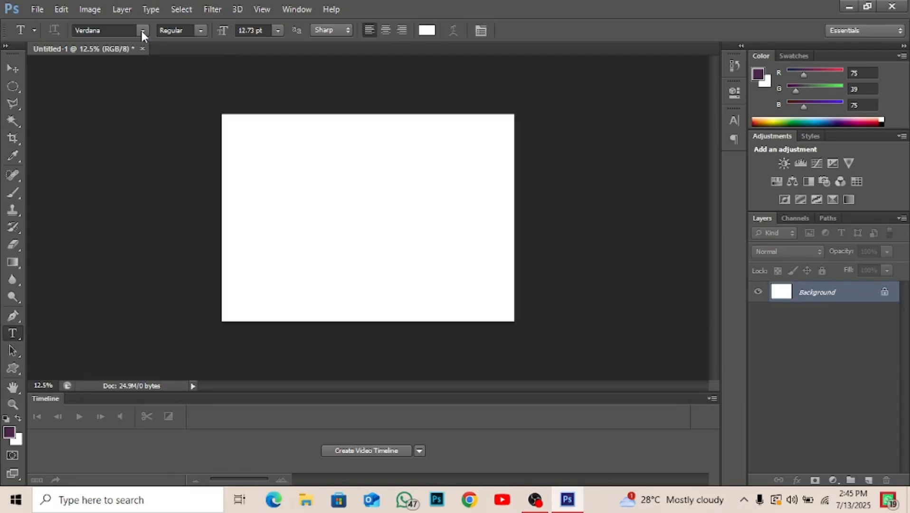
click(141, 30)
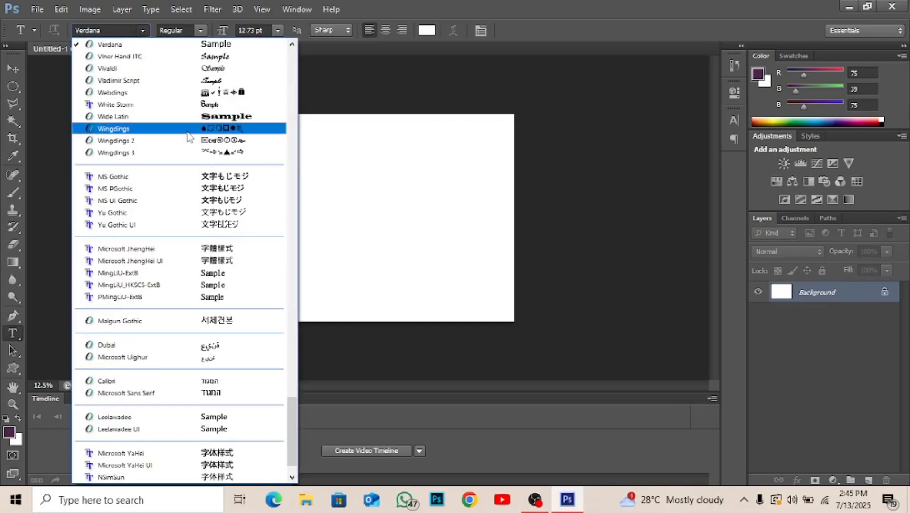
scroll(189, 137, up, 12)
scroll(188, 137, up, 20)
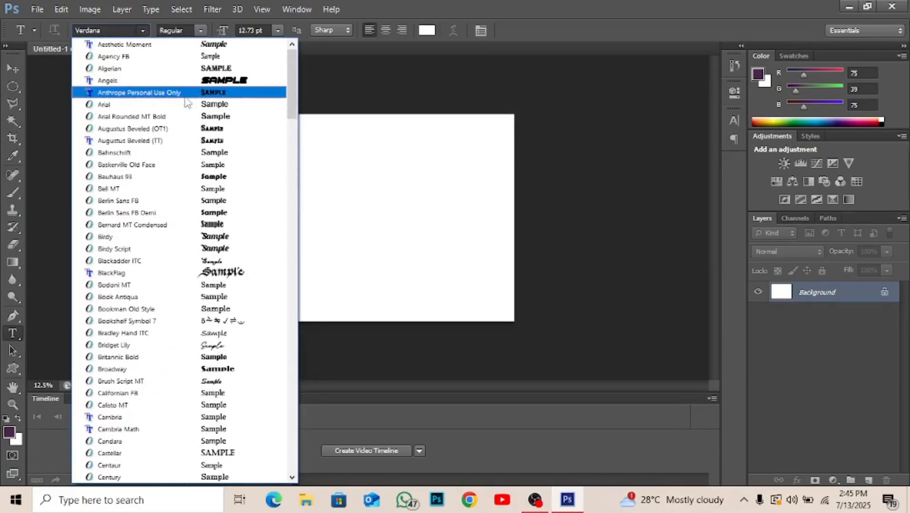
click(124, 47)
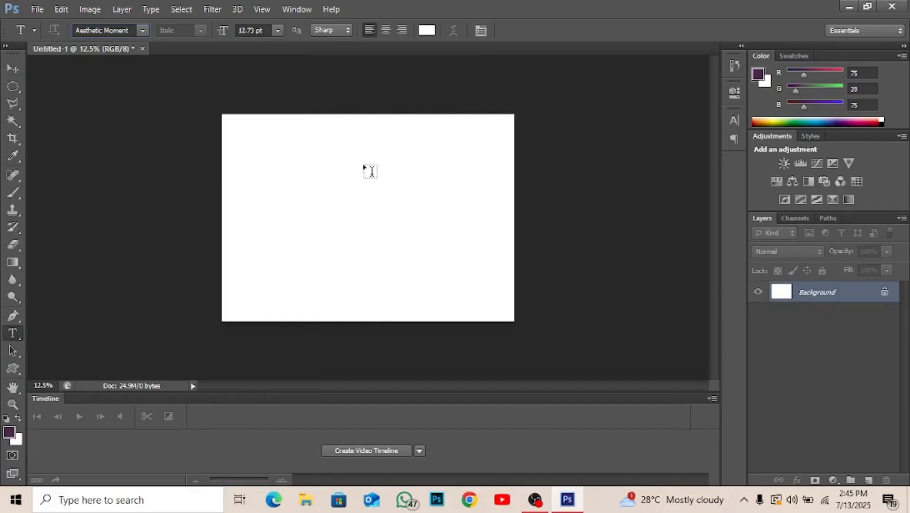
Add a text line containing a first name at the left-centre of the A4 page and commit it.
click(279, 217)
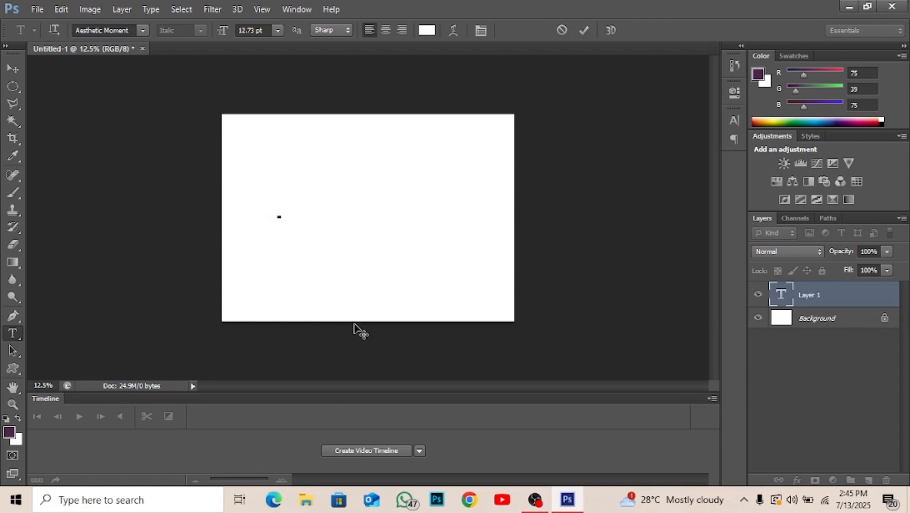
text(Tex)
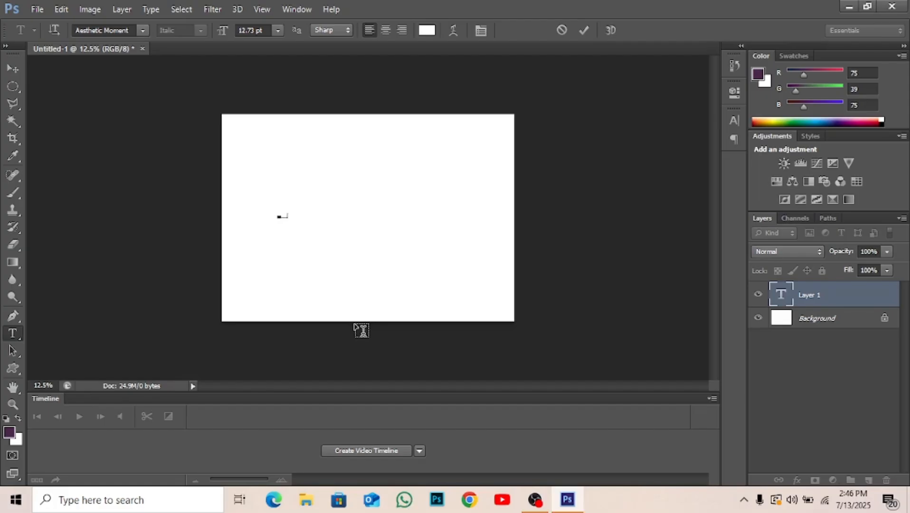
text(t)
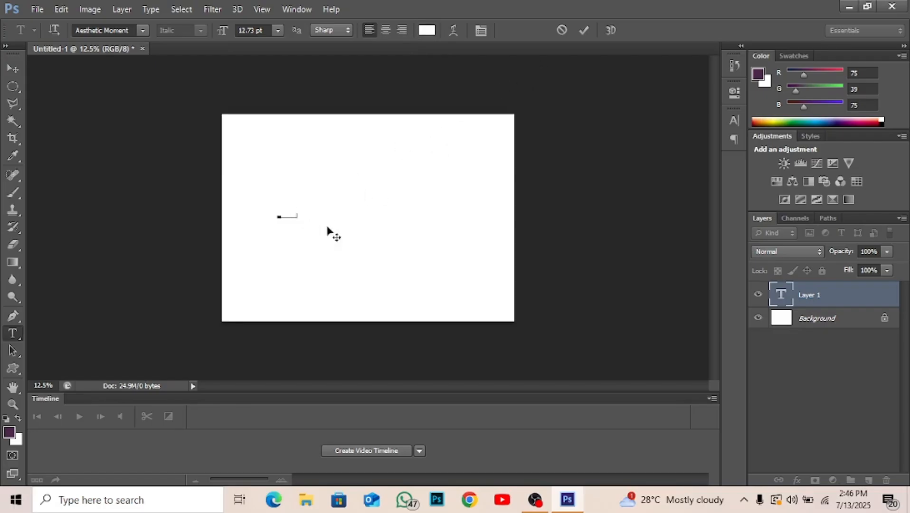
click(584, 31)
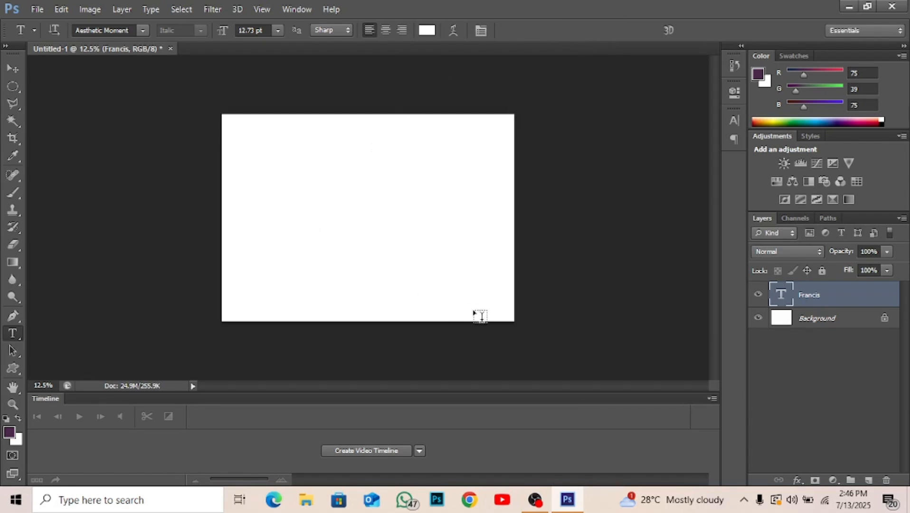
Apply a Color Overlay layer style in black (000000) to the name text layer.
click(797, 481)
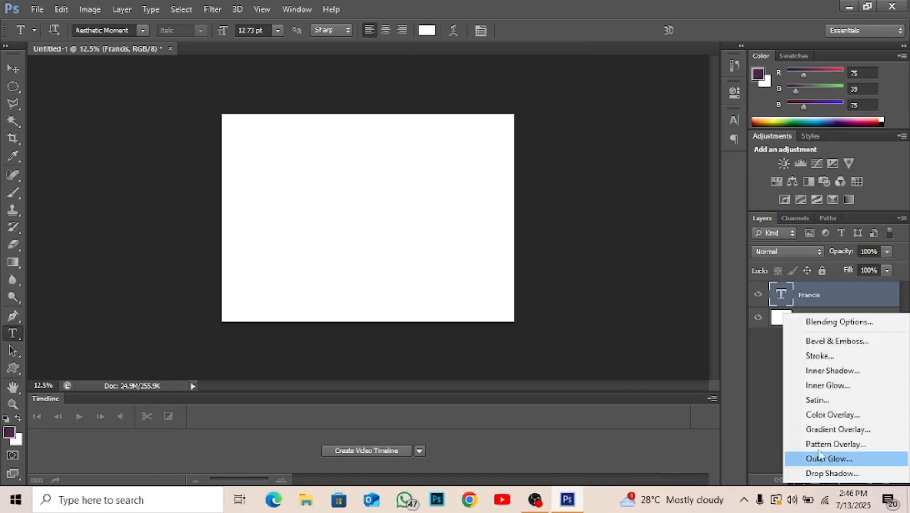
click(837, 415)
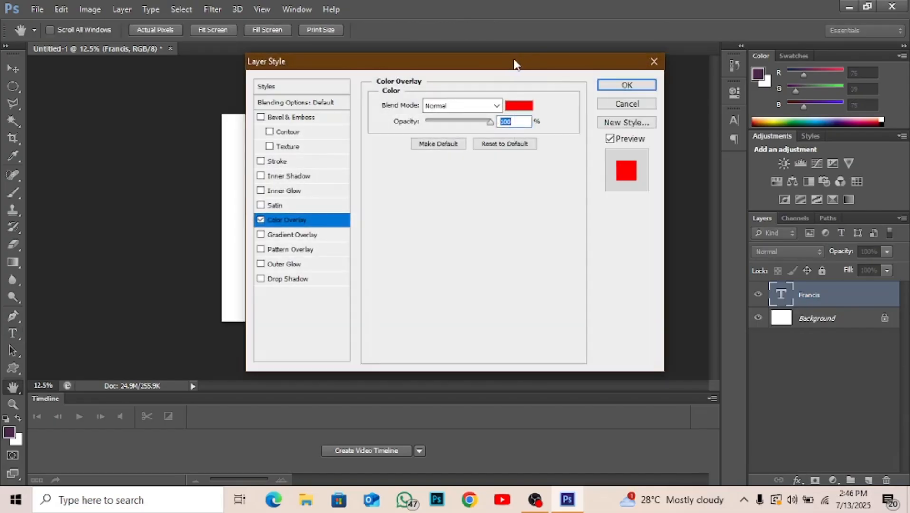
drag(495, 67, 667, 69)
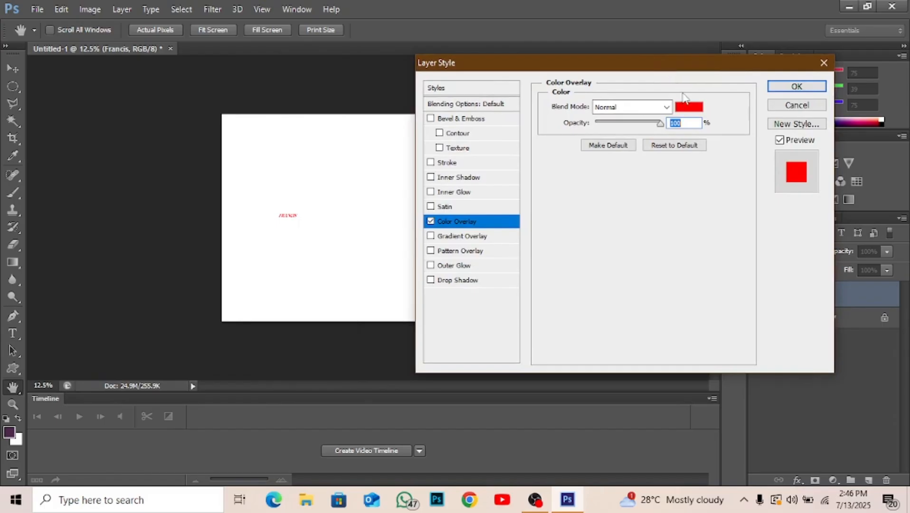
click(689, 107)
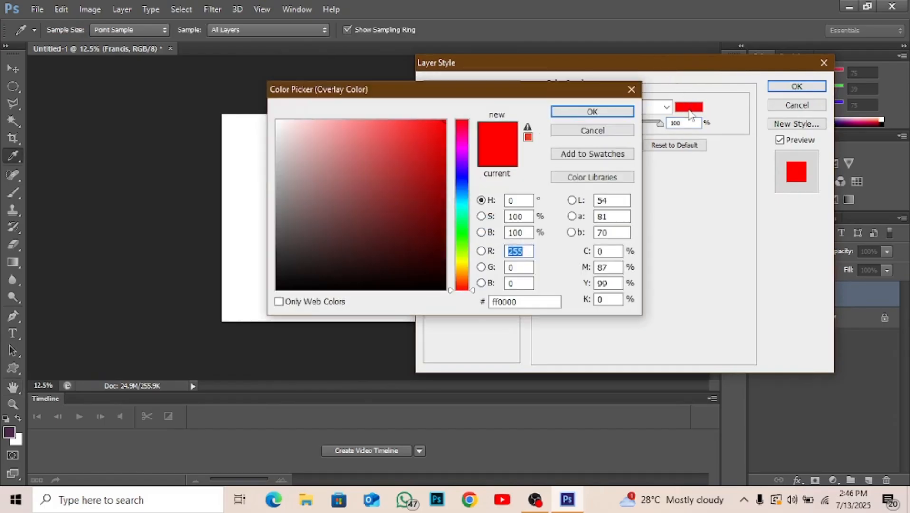
click(446, 285)
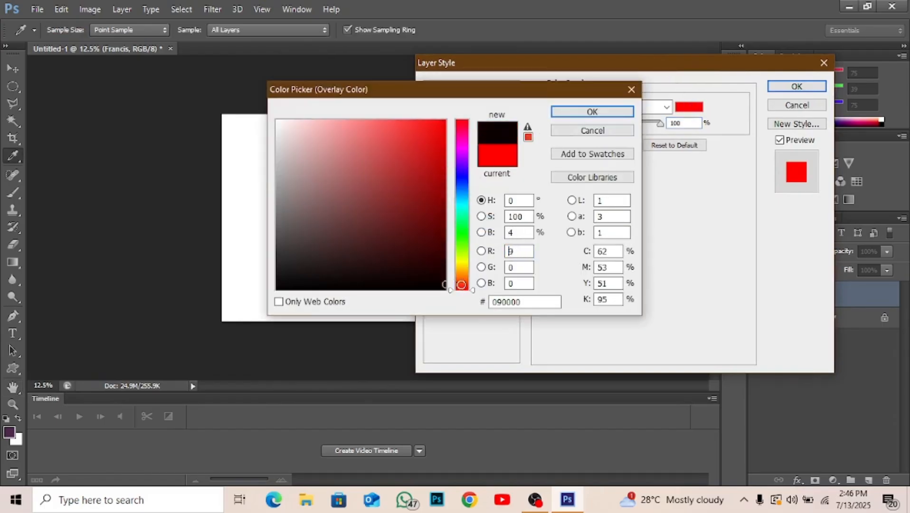
drag(461, 284, 461, 292)
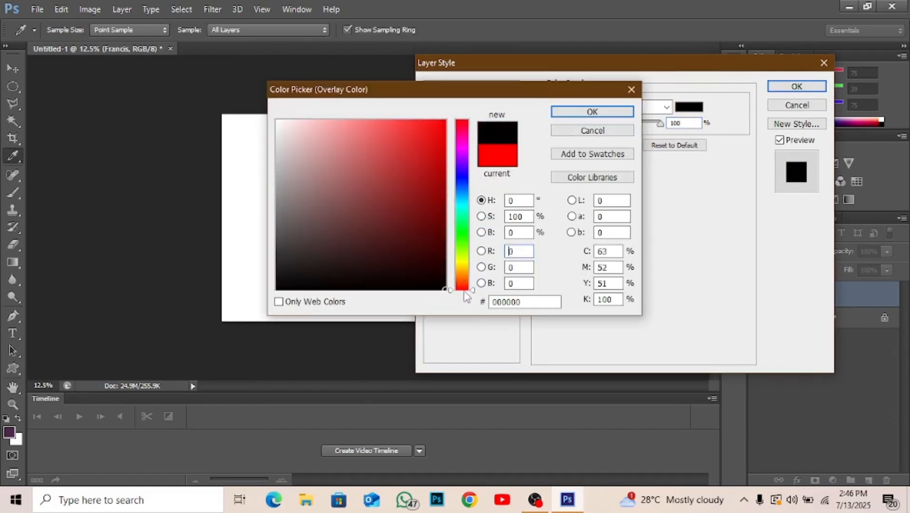
click(577, 112)
click(799, 86)
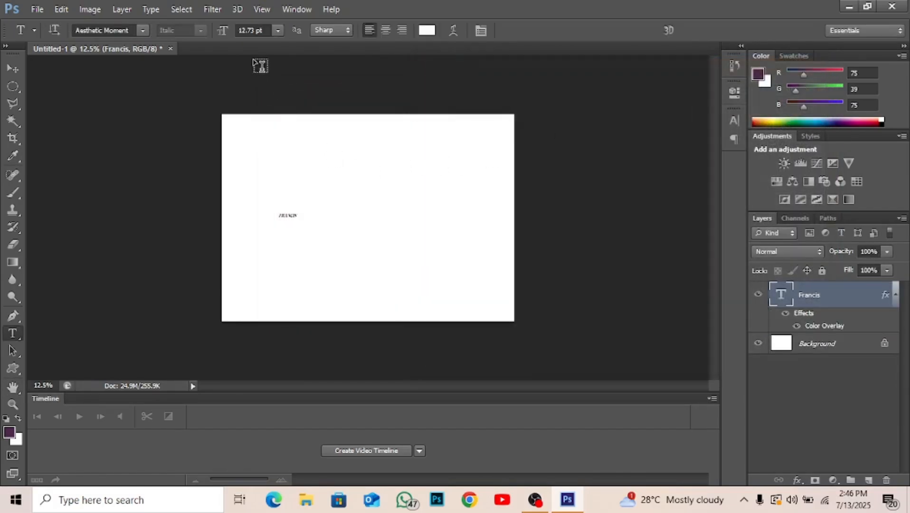
Enlarge the name text to a font size of 50 pt, followed by 100 pt.
double_click(246, 29)
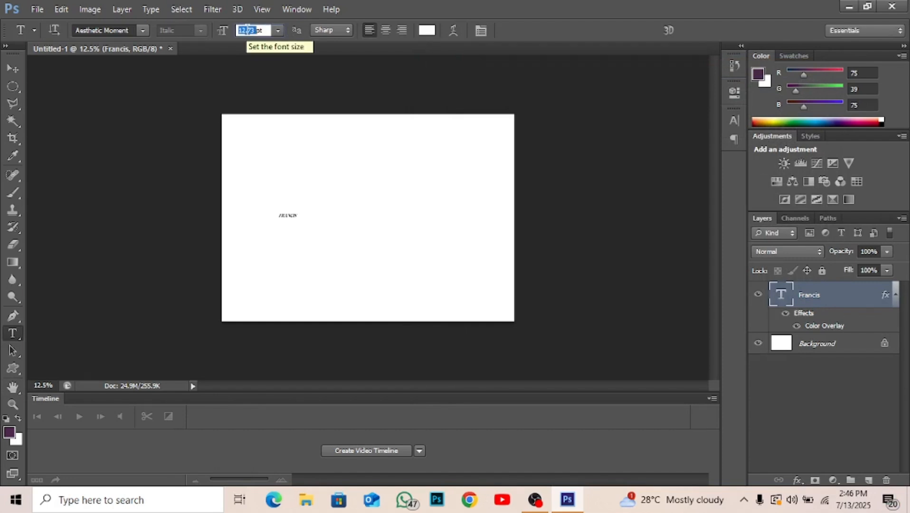
text(50)
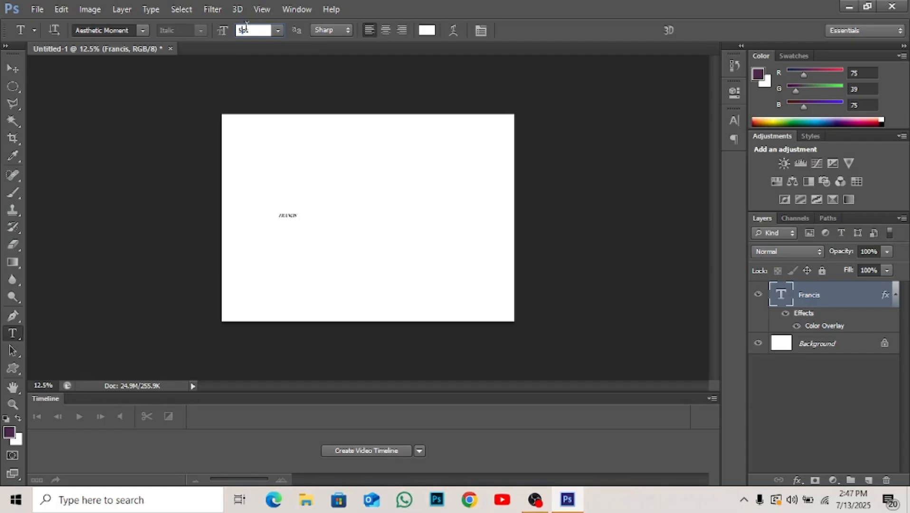
key(Return)
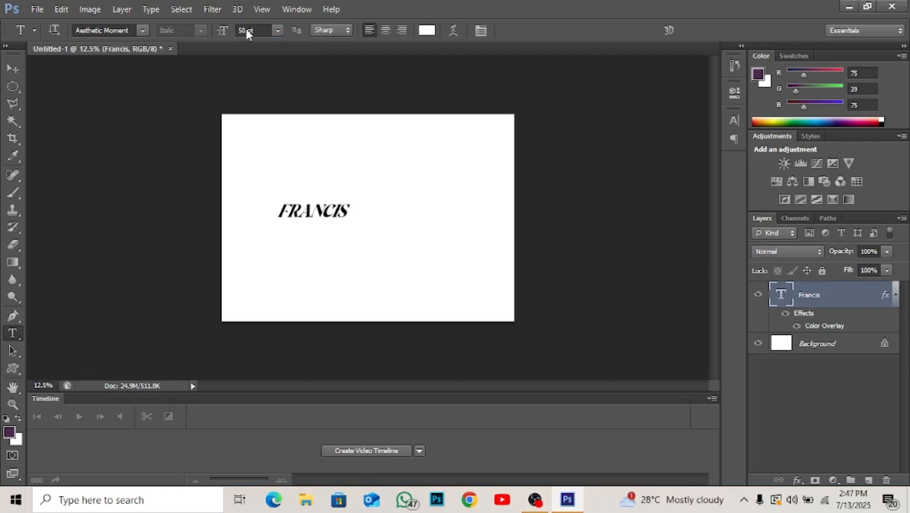
double_click(246, 29)
text(100)
key(Return)
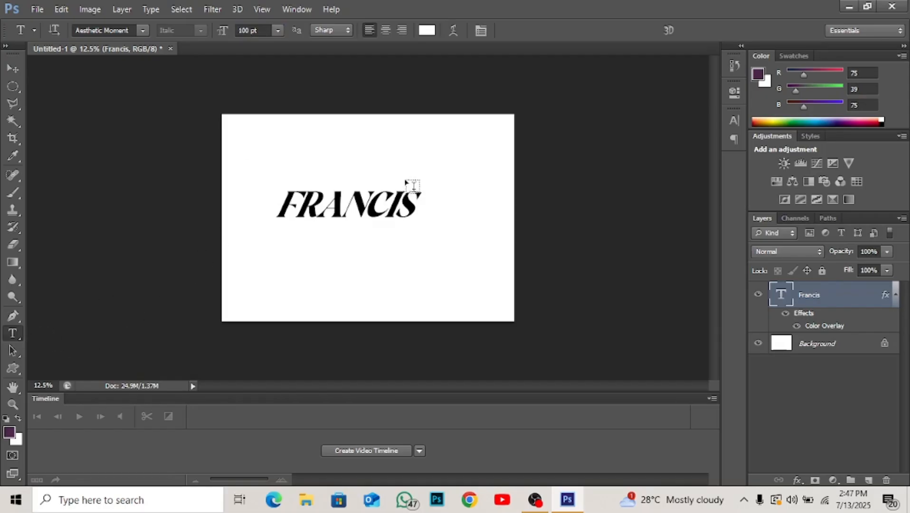
Show the detailed character settings, browse the font list, and switch All Caps off for the name text.
click(481, 30)
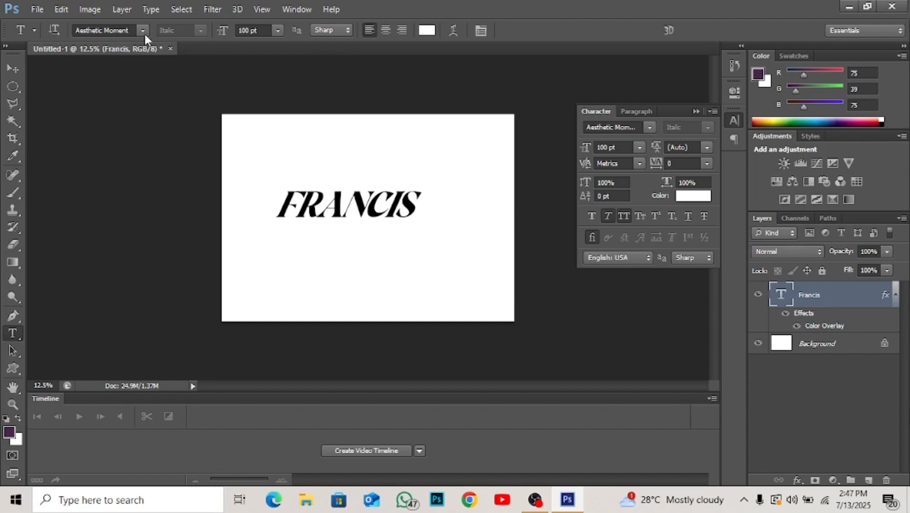
click(650, 127)
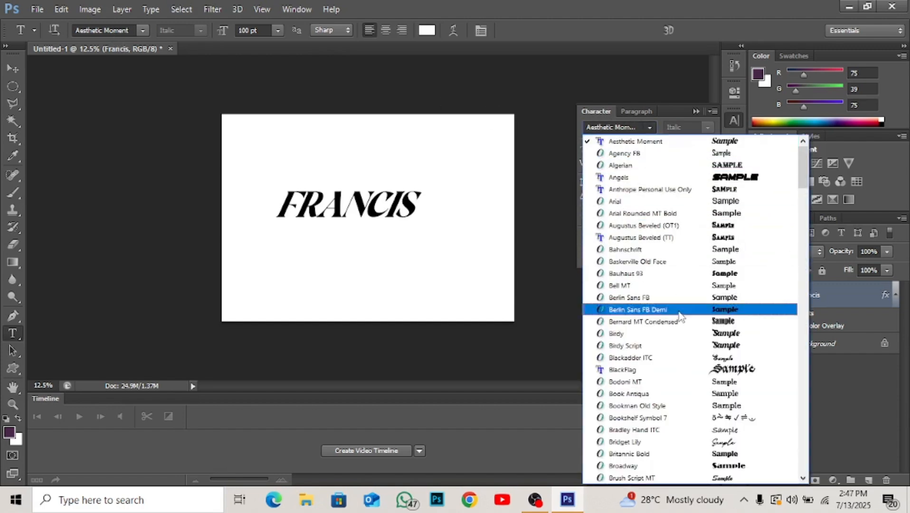
click(651, 126)
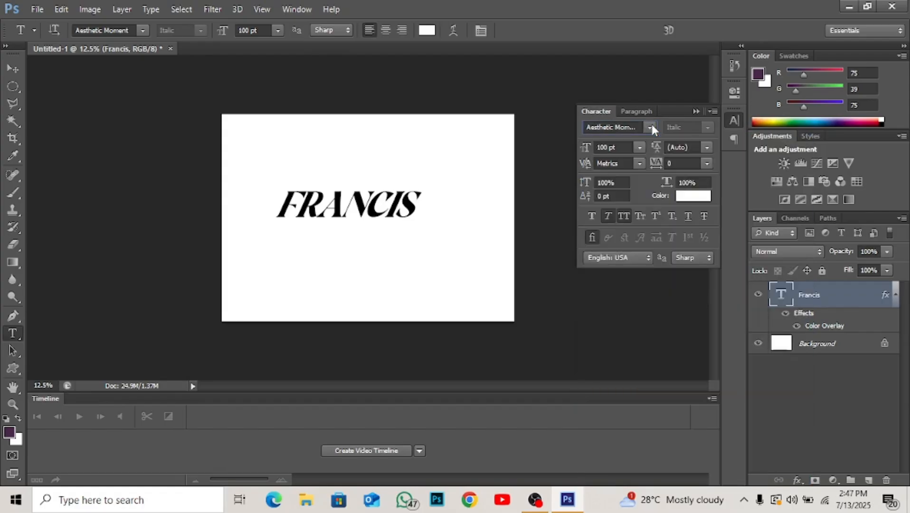
click(625, 216)
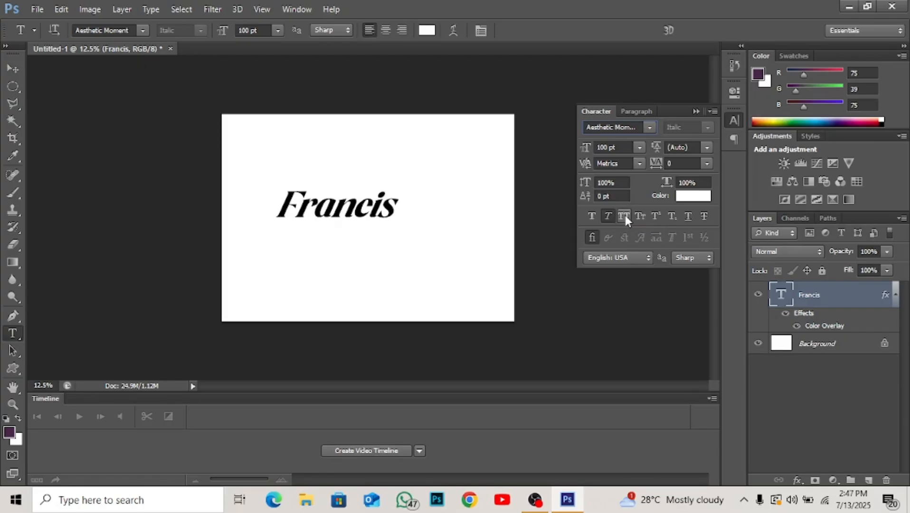
click(625, 216)
click(626, 216)
click(625, 217)
click(626, 216)
Switch Faux Italic off for the name text.
click(609, 216)
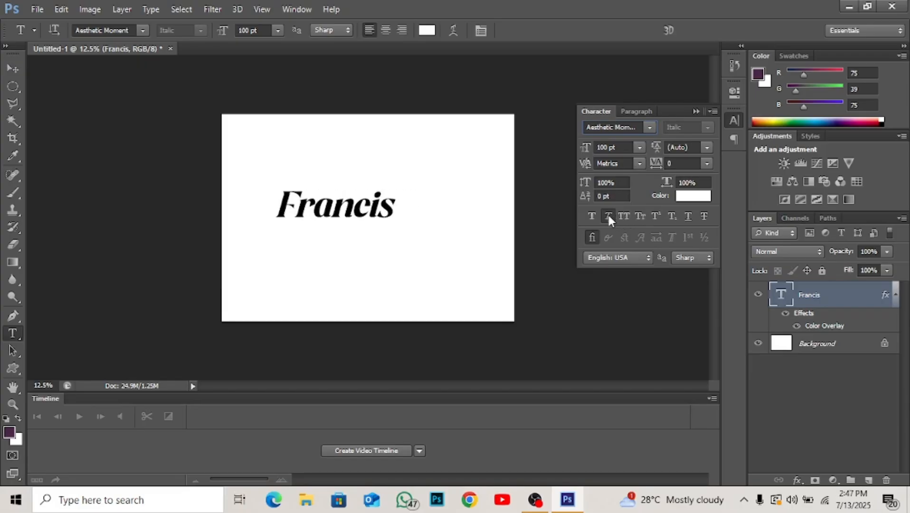
click(609, 216)
click(609, 216)
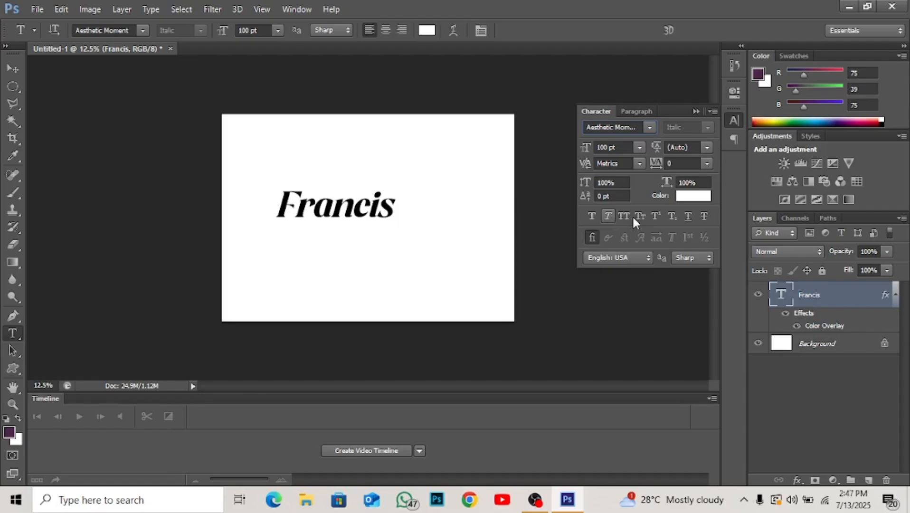
Try Underline, Subscript and Superscript on the name text, switching each one back off.
click(686, 217)
click(686, 217)
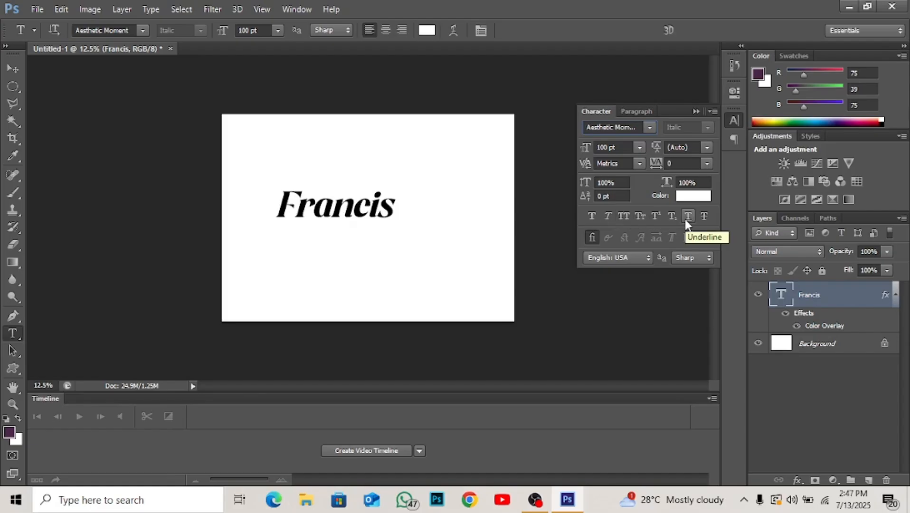
click(675, 220)
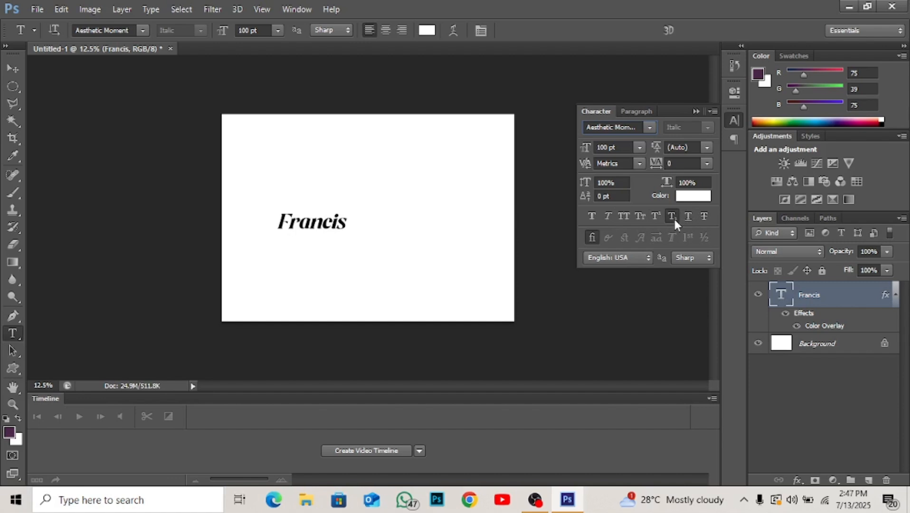
click(676, 220)
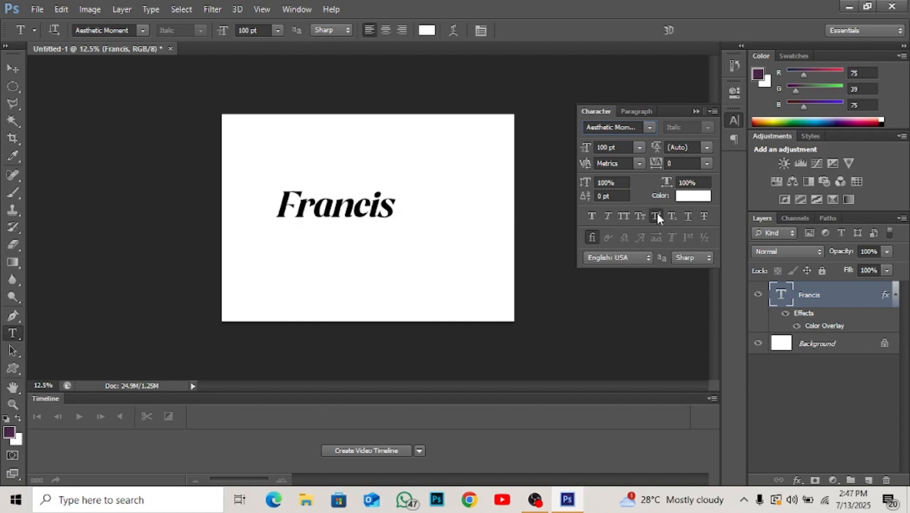
click(657, 215)
click(657, 215)
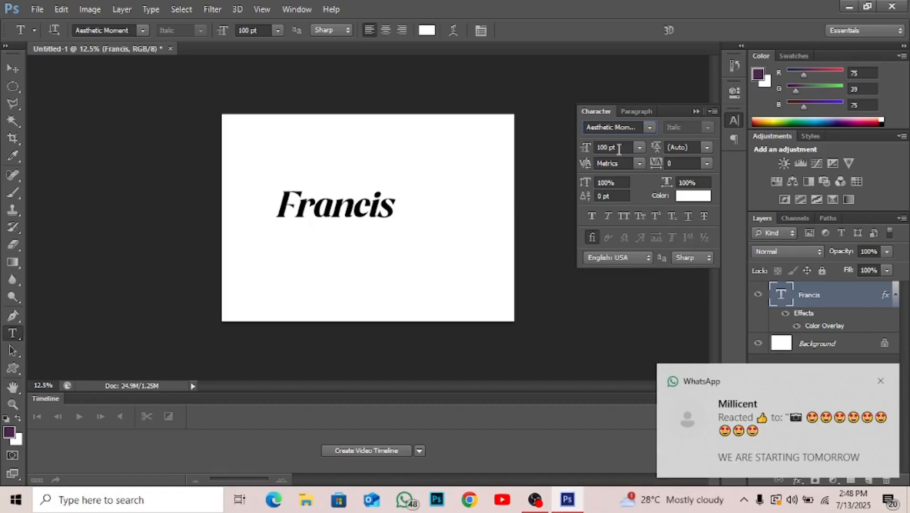
Set the name text's font size to 150 pt in the character settings.
double_click(601, 148)
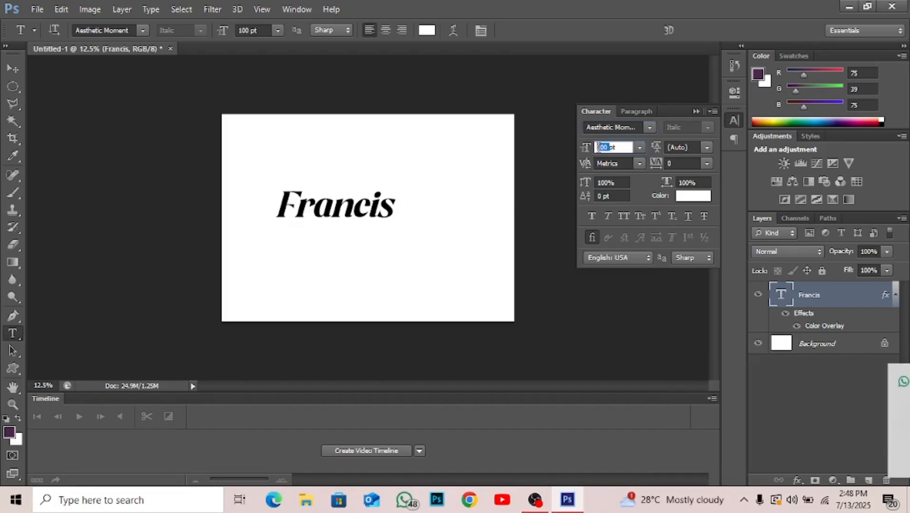
text(50)
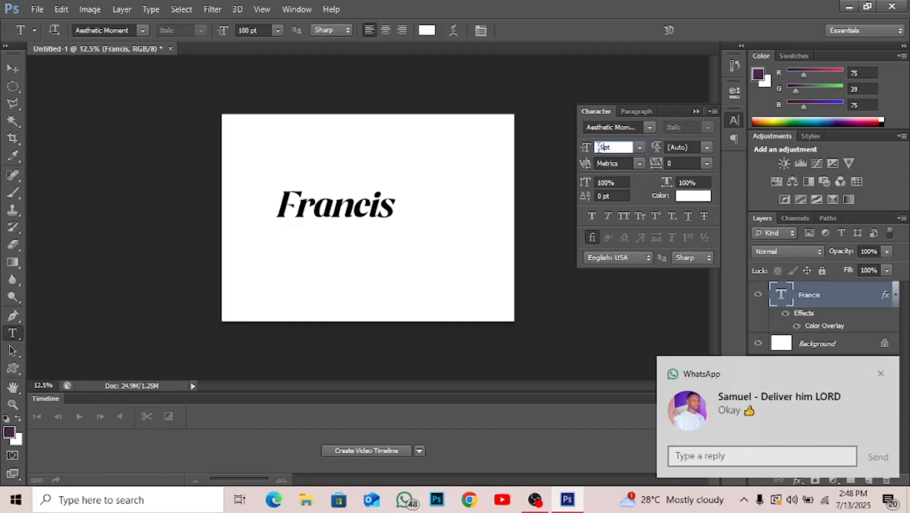
key(Return)
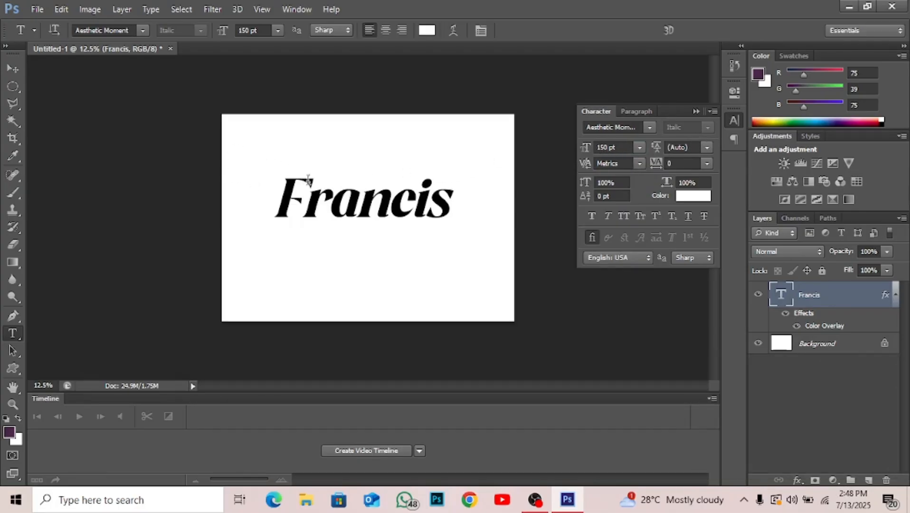
Scale the name text proportionally to about 127% with the Move tool's transform controls and apply the transformation.
click(11, 69)
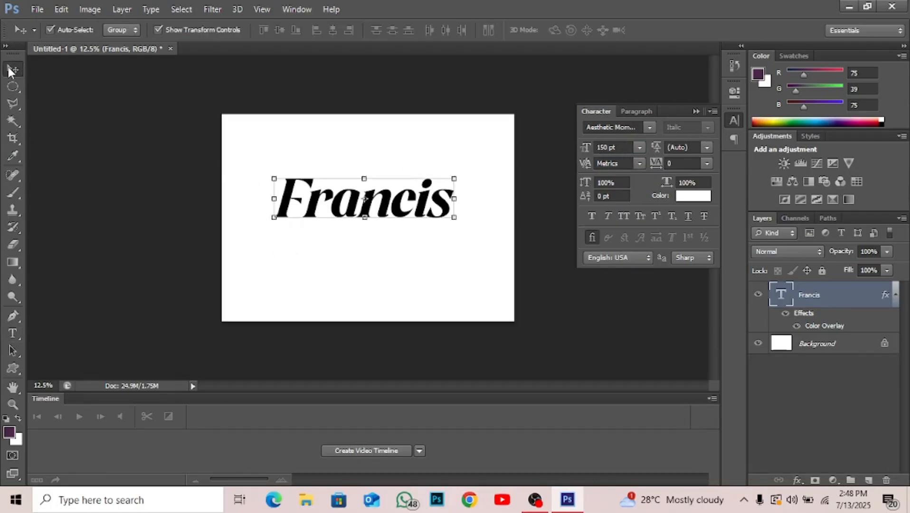
click(458, 175)
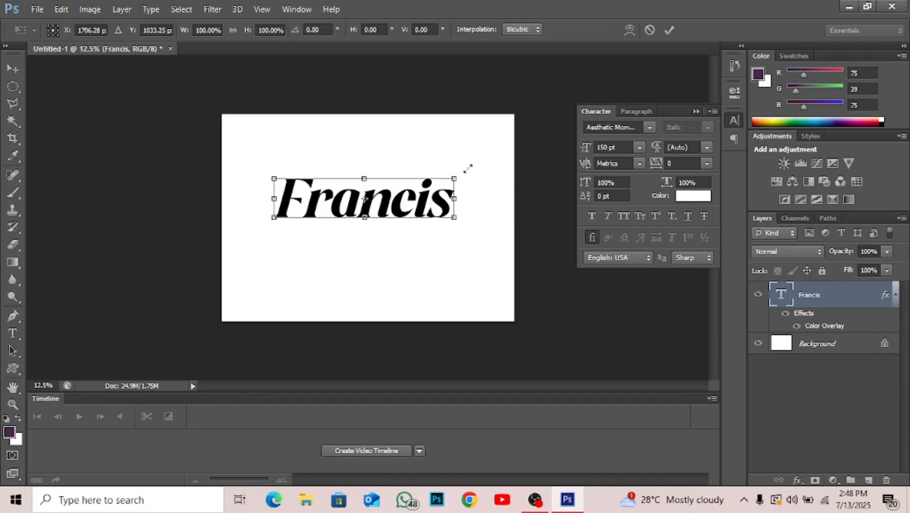
drag(467, 172, 451, 200)
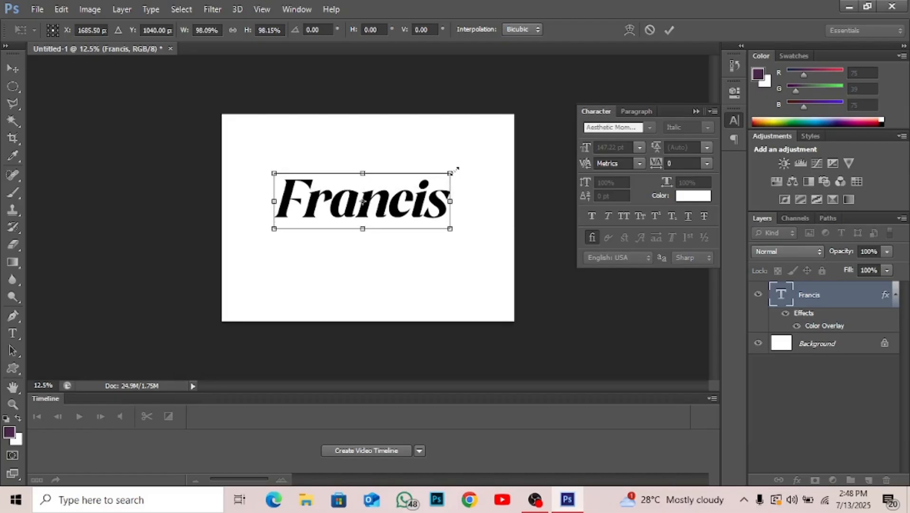
mouse_move(455, 169)
mouse_down()
mouse_move(401, 209)
mouse_move(369, 174)
mouse_move(338, 173)
mouse_move(392, 154)
mouse_move(457, 210)
mouse_move(401, 196)
mouse_move(364, 147)
mouse_move(427, 142)
mouse_move(444, 156)
mouse_up()
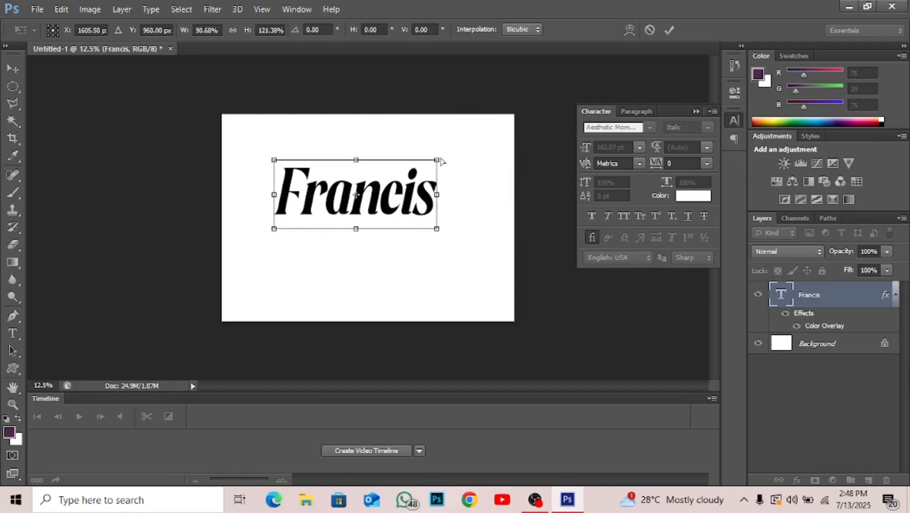
key(ctrl+z)
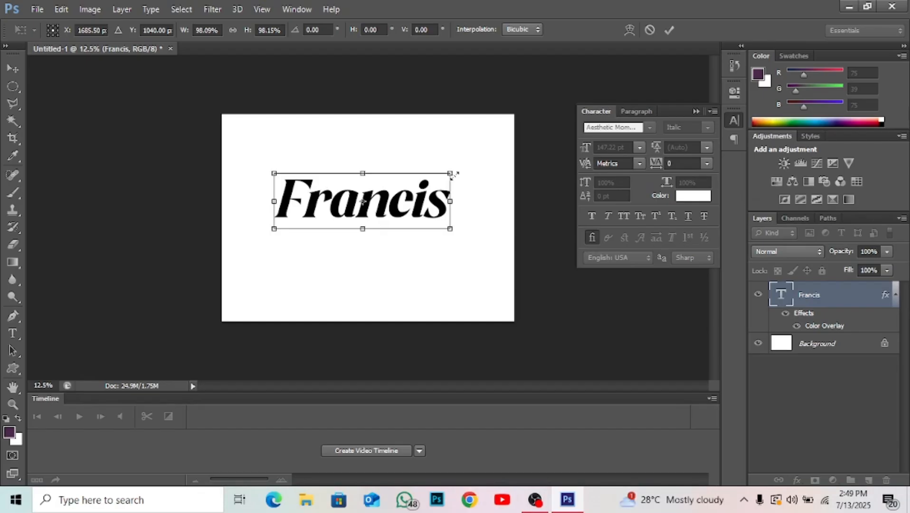
drag(453, 174, 464, 208)
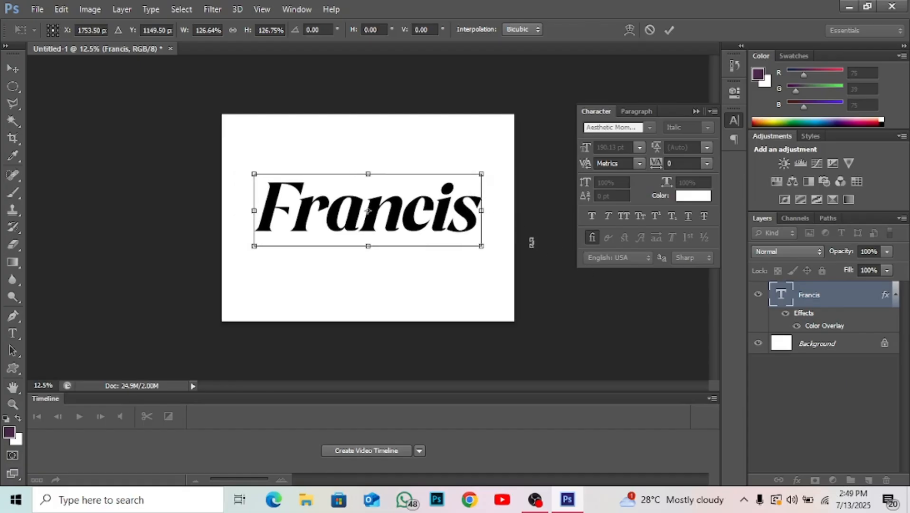
key(Return)
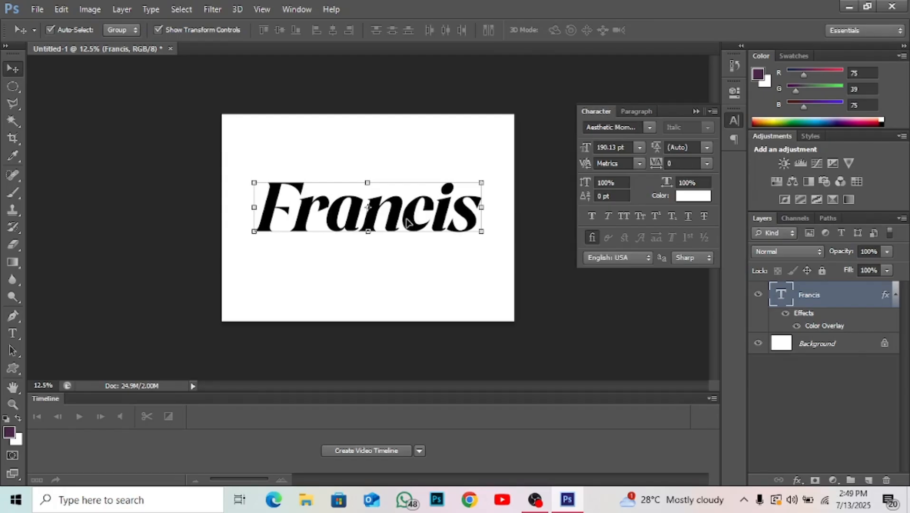
click(12, 334)
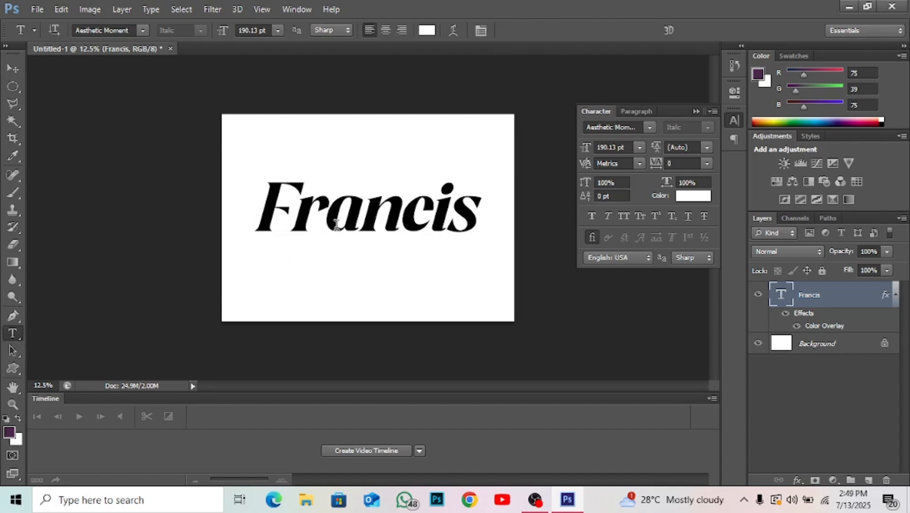
click(347, 207)
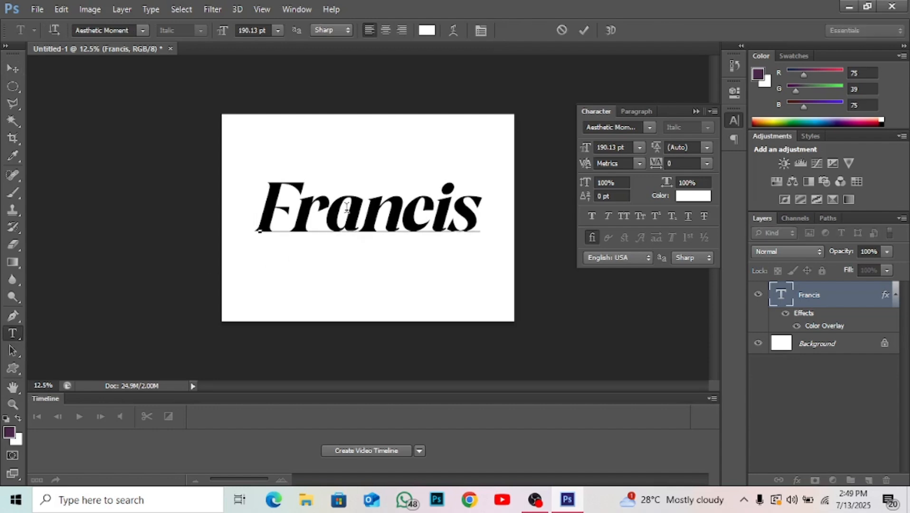
click(584, 30)
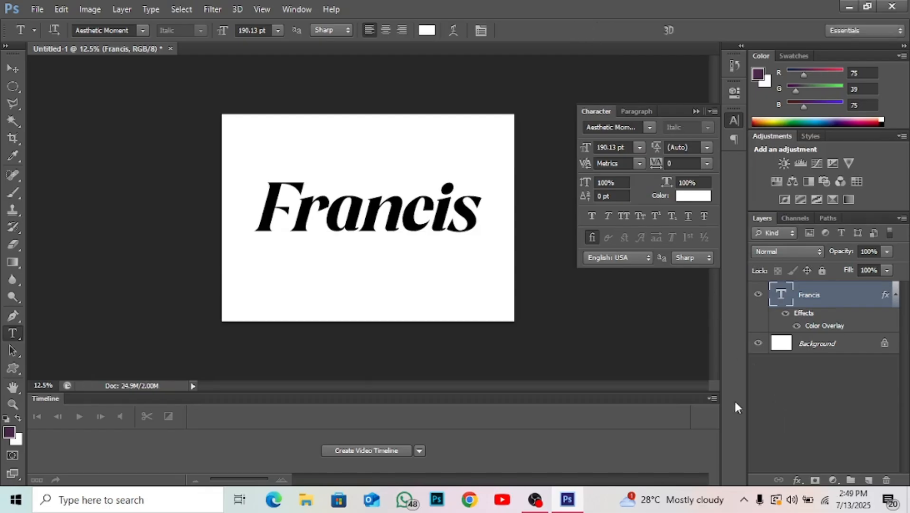
Change the name text's Color Overlay to dark blue 0f0665 and apply the layer style.
click(797, 481)
click(833, 405)
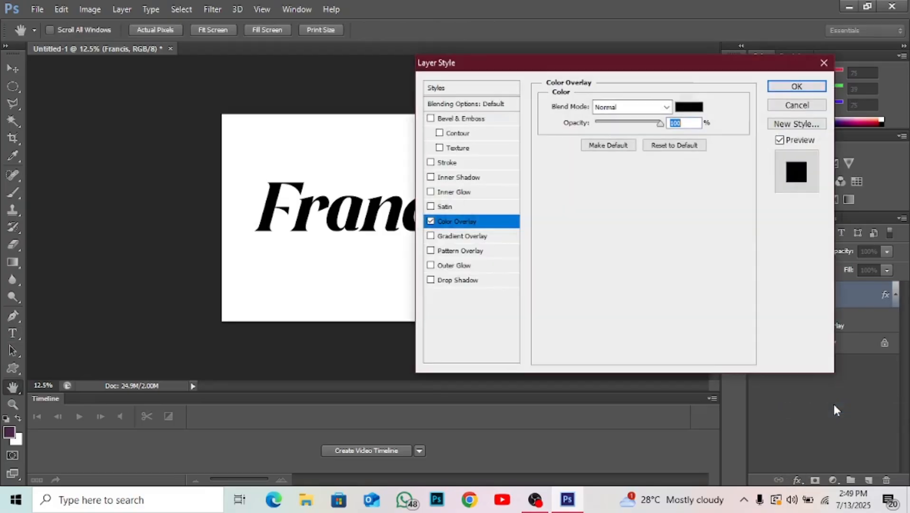
click(689, 106)
click(459, 174)
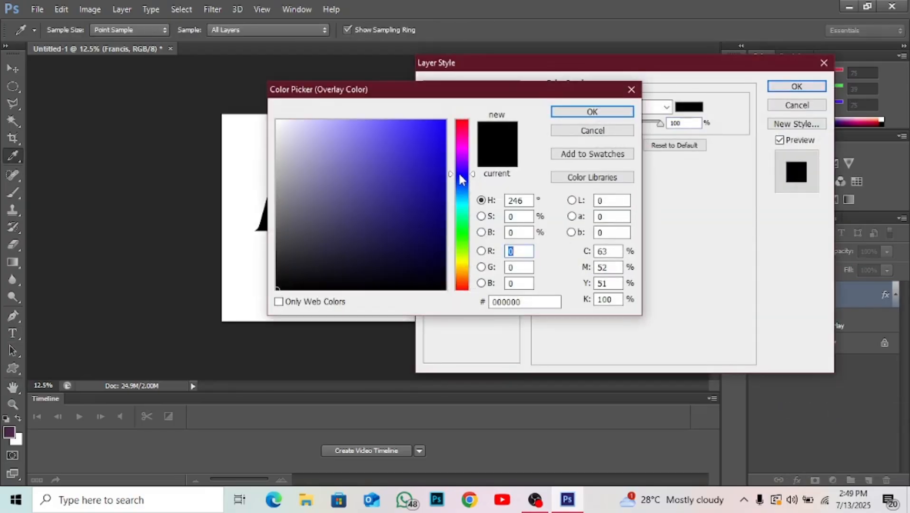
click(436, 223)
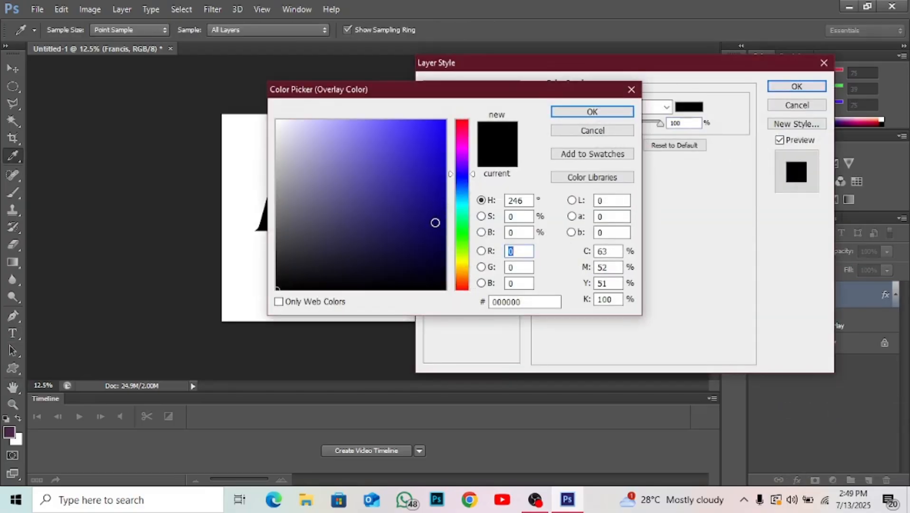
click(592, 112)
click(798, 87)
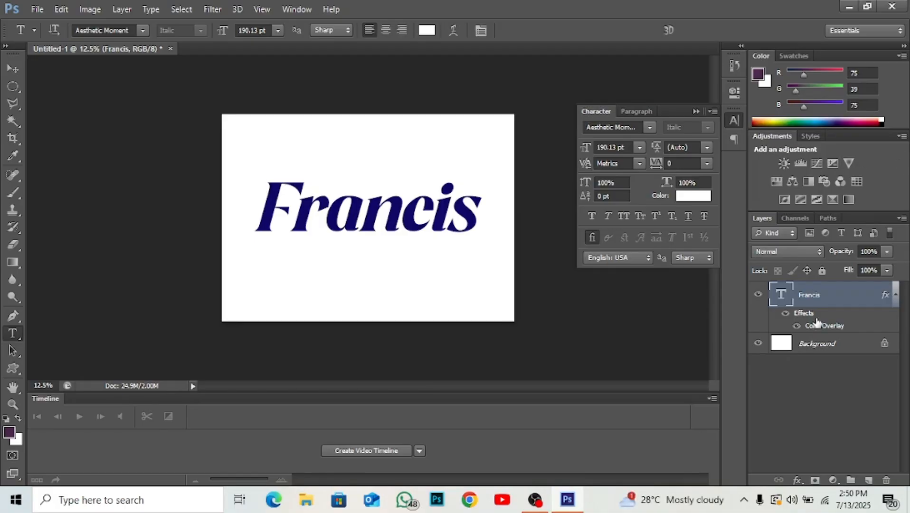
Add a Gradient Overlay to the name text and switch its Color Overlay off.
click(798, 479)
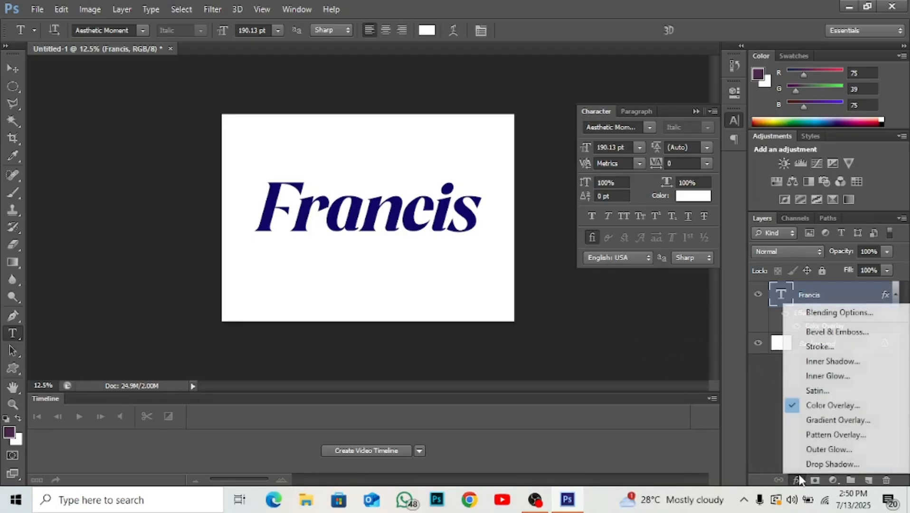
click(829, 420)
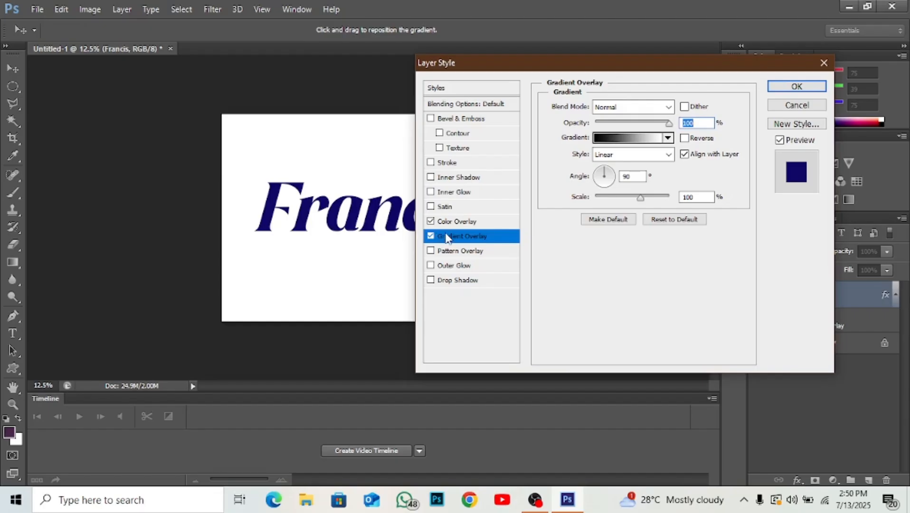
click(431, 222)
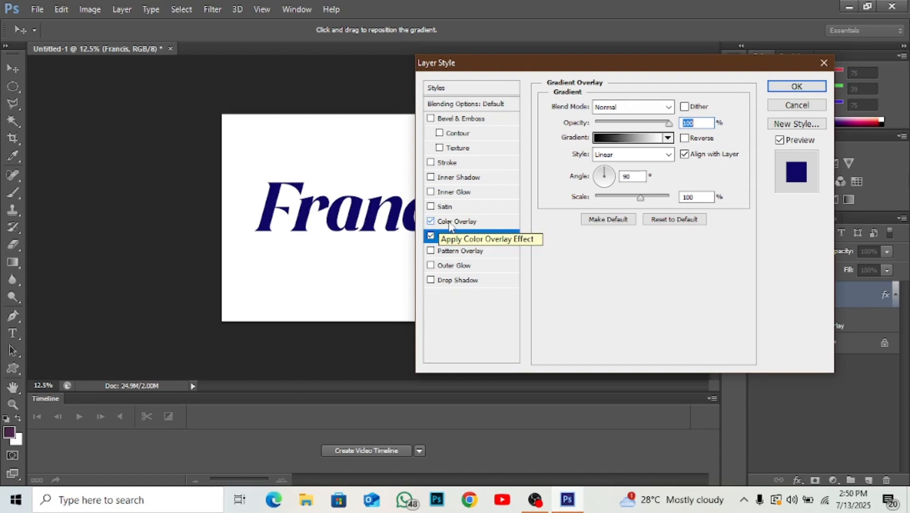
click(431, 222)
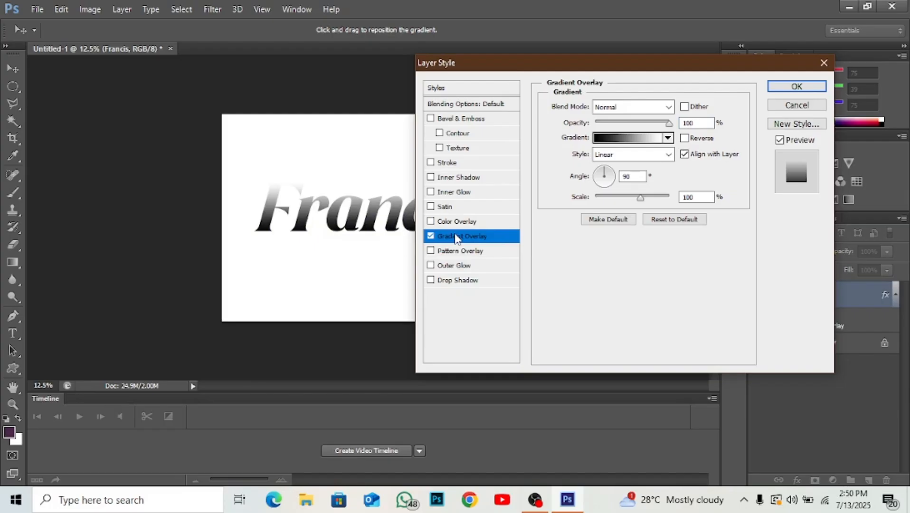
Set the gradient's starting colour stop to purple ab06ce in the Gradient Editor.
click(634, 139)
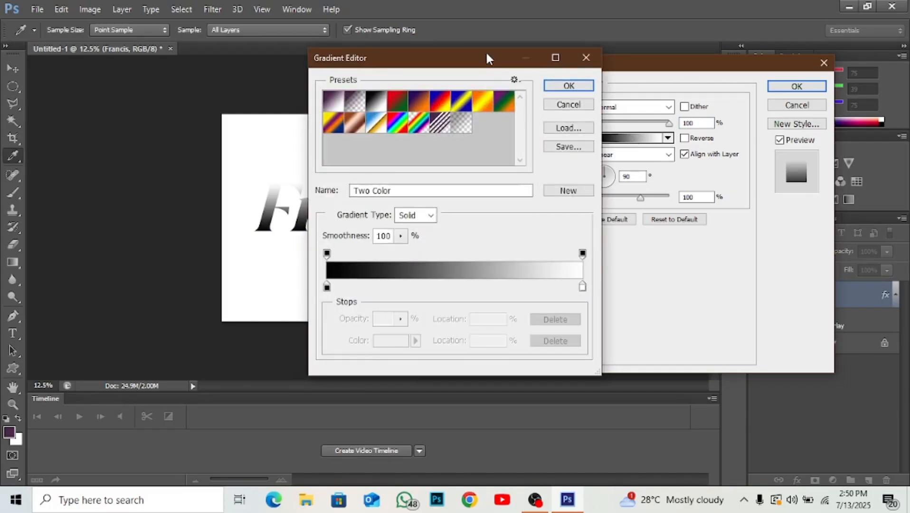
drag(487, 55, 665, 61)
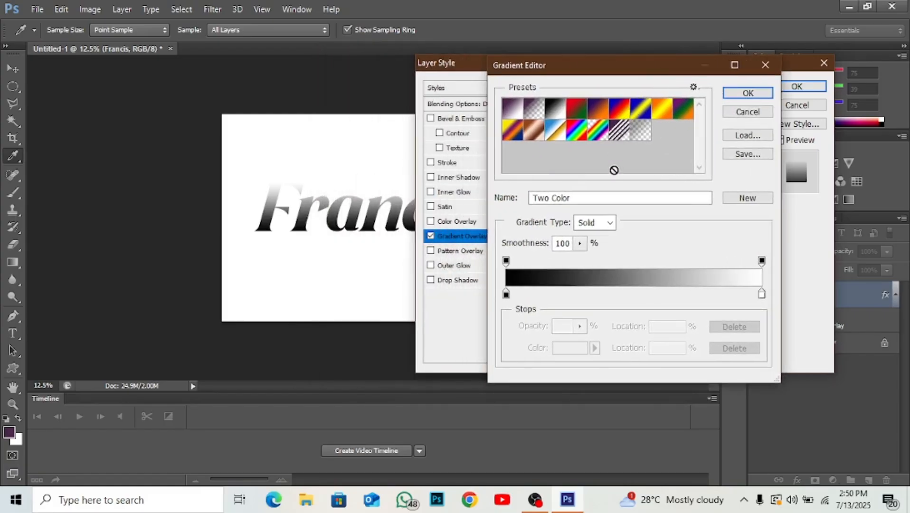
click(506, 297)
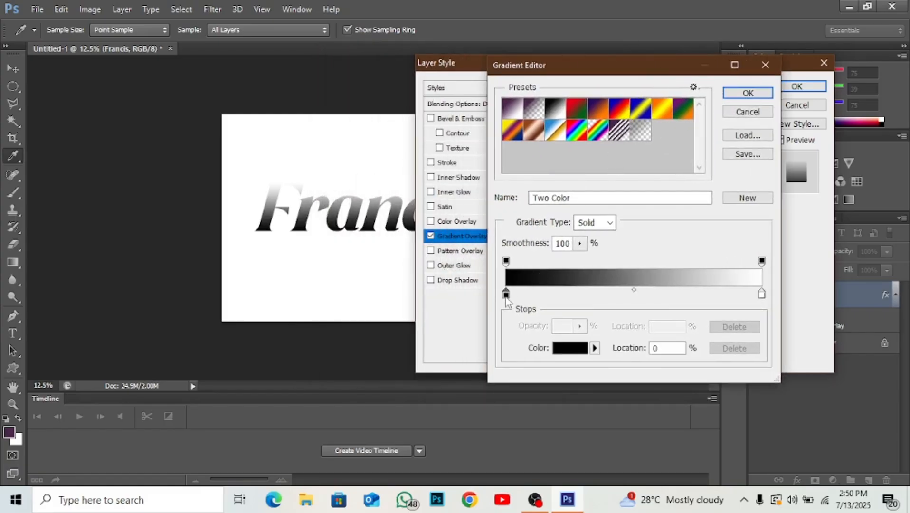
click(569, 350)
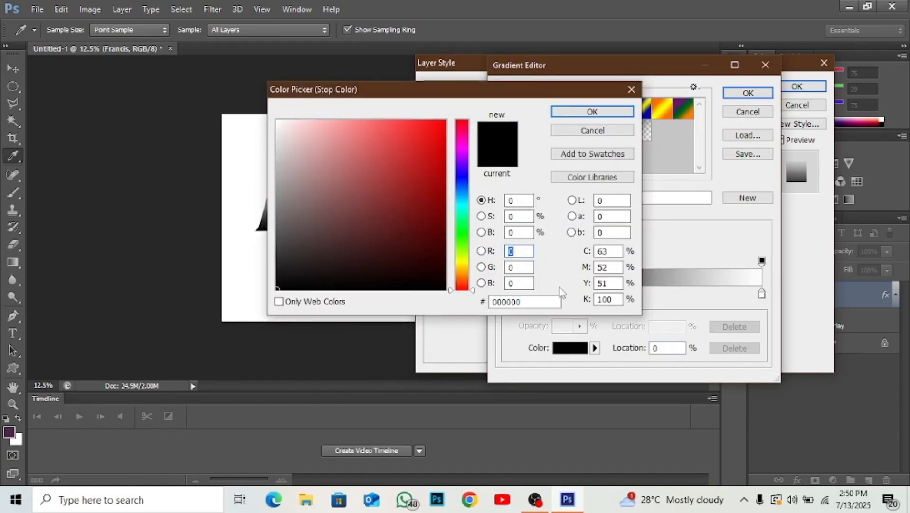
click(464, 154)
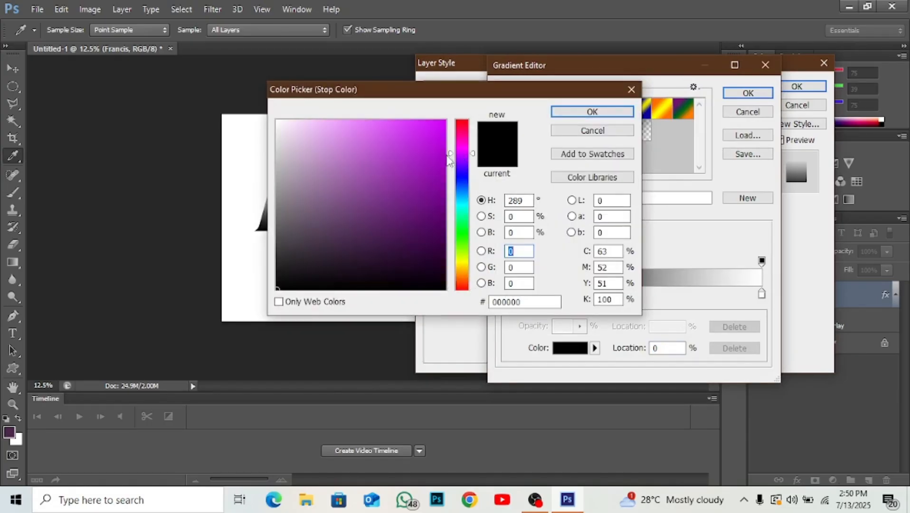
click(441, 153)
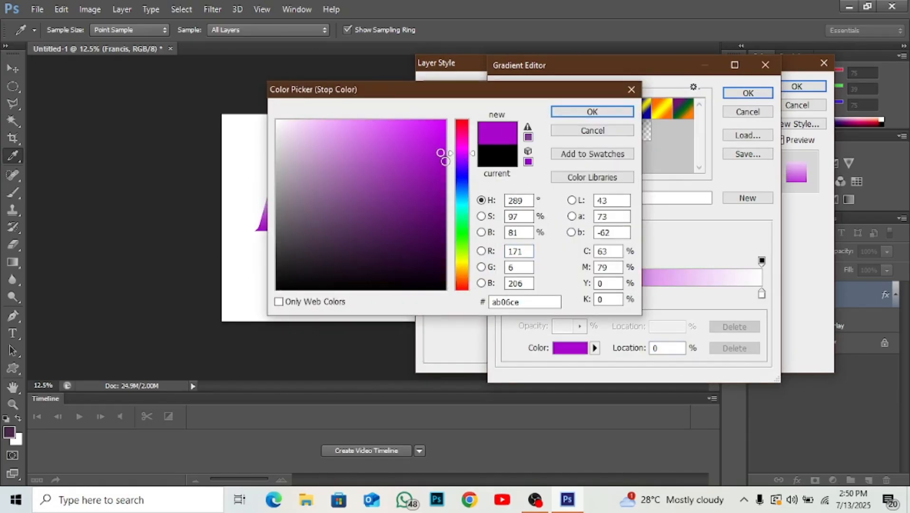
click(568, 111)
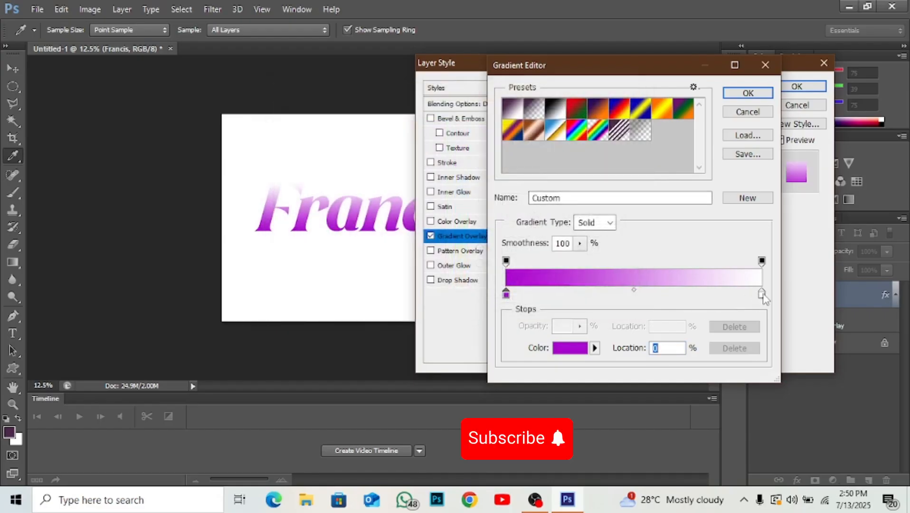
Set the gradient's end colour stop to pink fb0674 and accept the edited gradient.
click(762, 294)
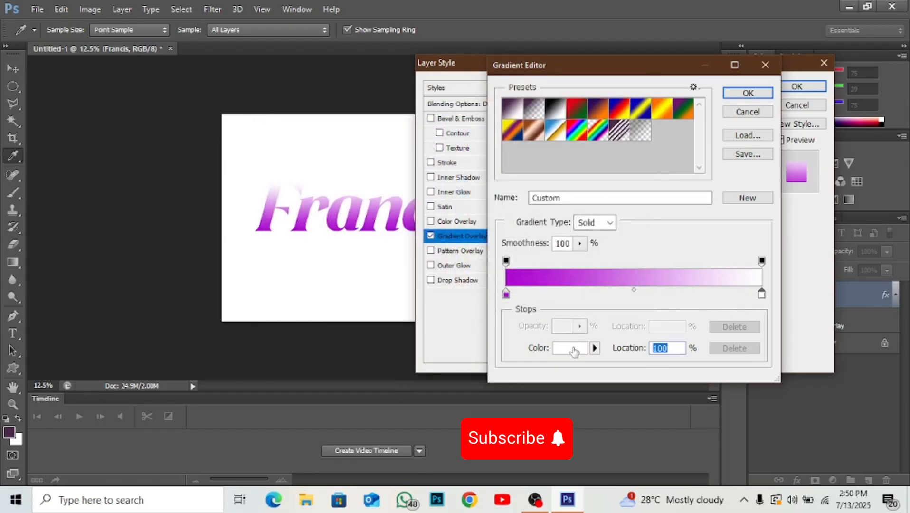
click(574, 352)
click(460, 137)
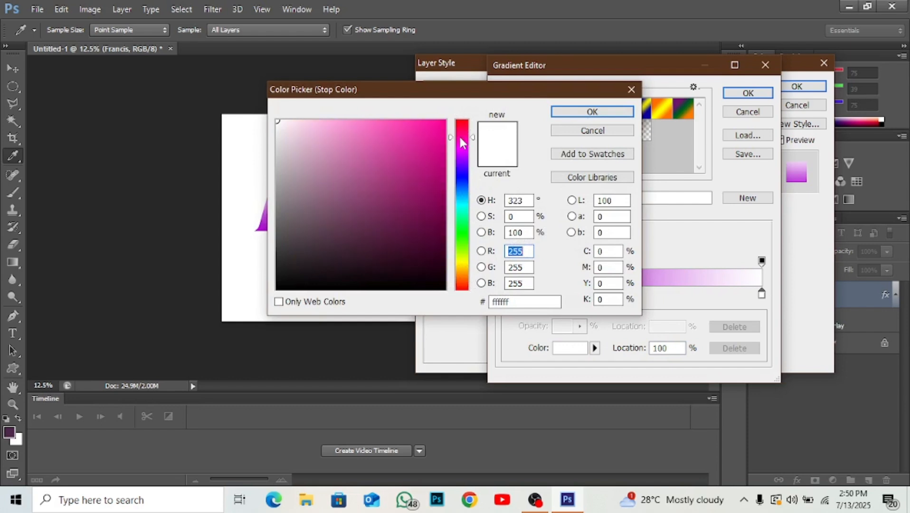
click(442, 123)
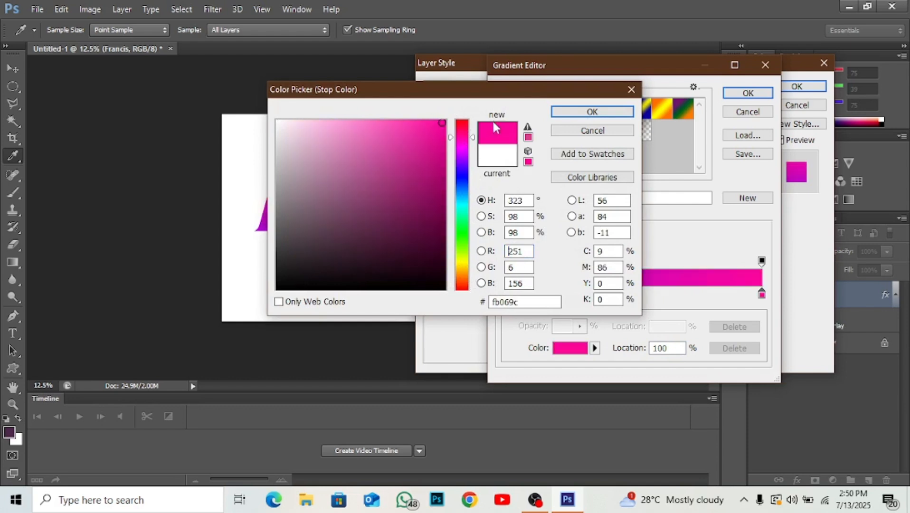
click(467, 131)
click(466, 138)
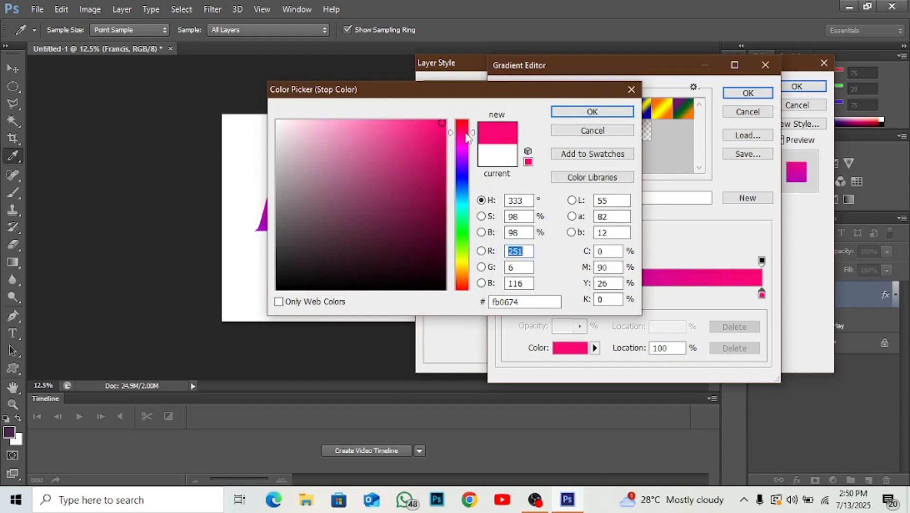
click(575, 112)
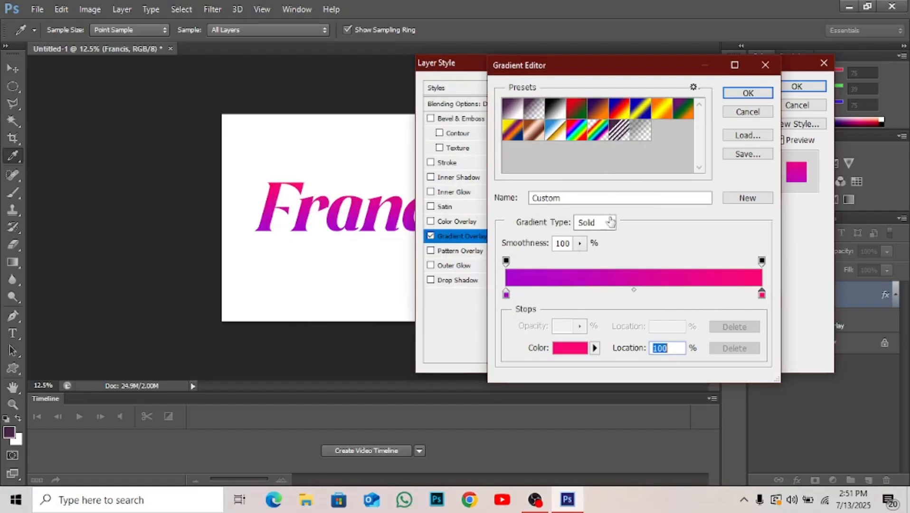
click(748, 93)
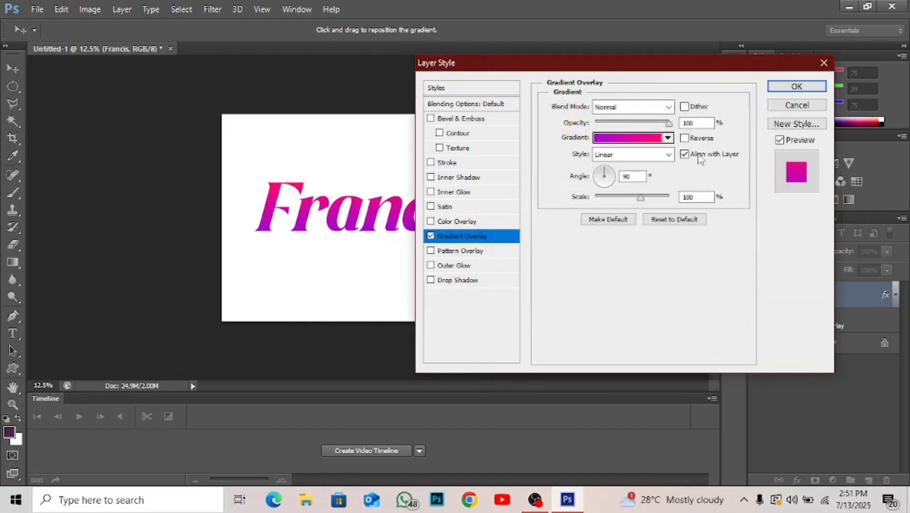
Set the Gradient Overlay's angle to -170°, with 100% opacity and the Normal blend mode.
click(612, 174)
click(597, 179)
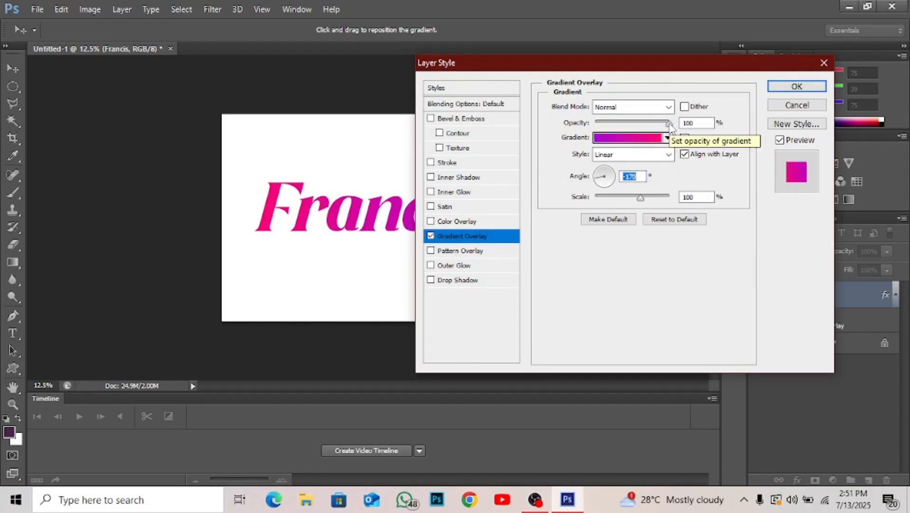
mouse_move(670, 124)
mouse_down()
mouse_move(597, 123)
mouse_move(676, 133)
mouse_up()
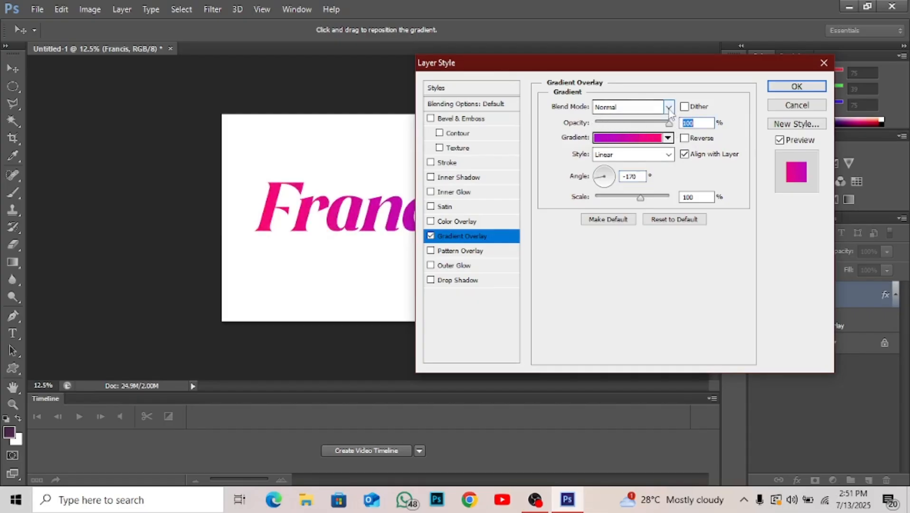
click(670, 113)
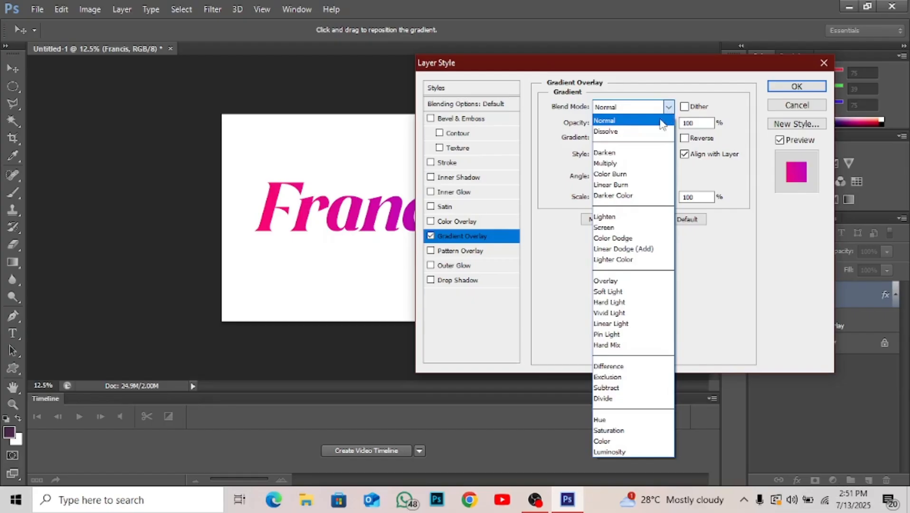
click(667, 114)
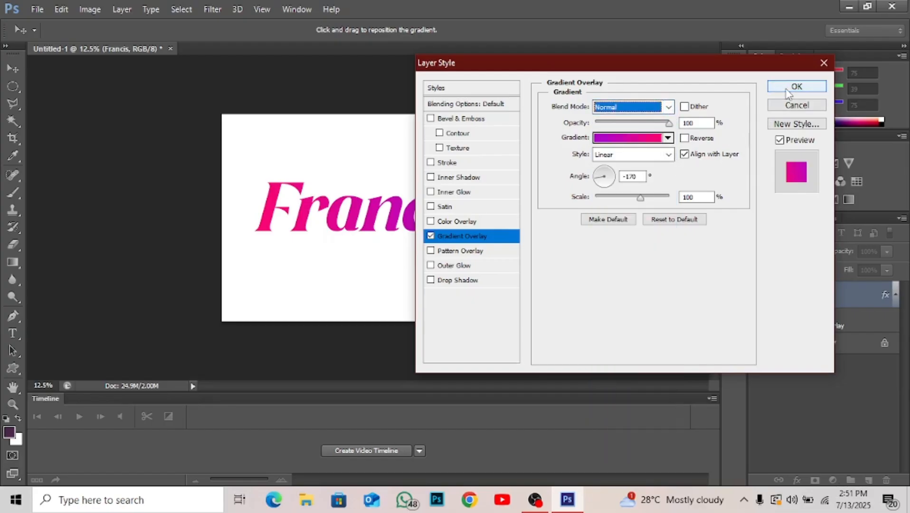
Try the Radial style for the Gradient Overlay, return it to Linear and apply the effect to the name text.
click(669, 155)
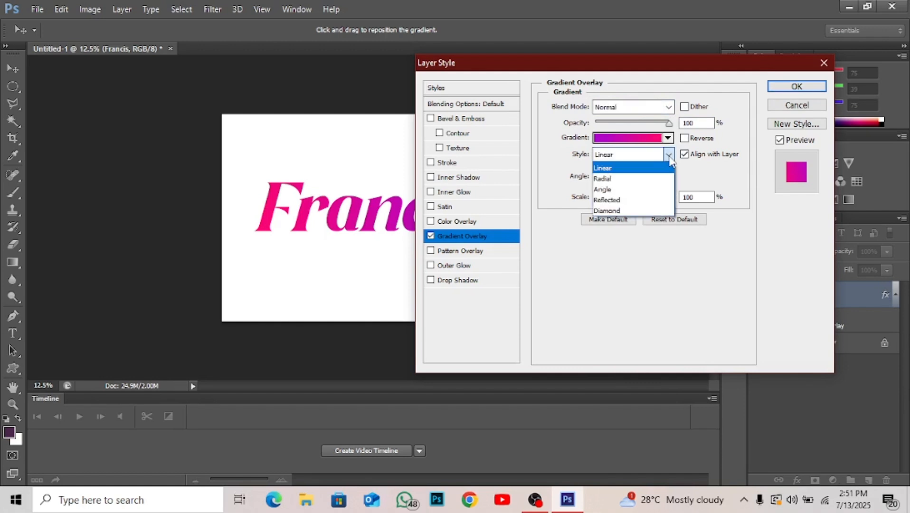
click(635, 178)
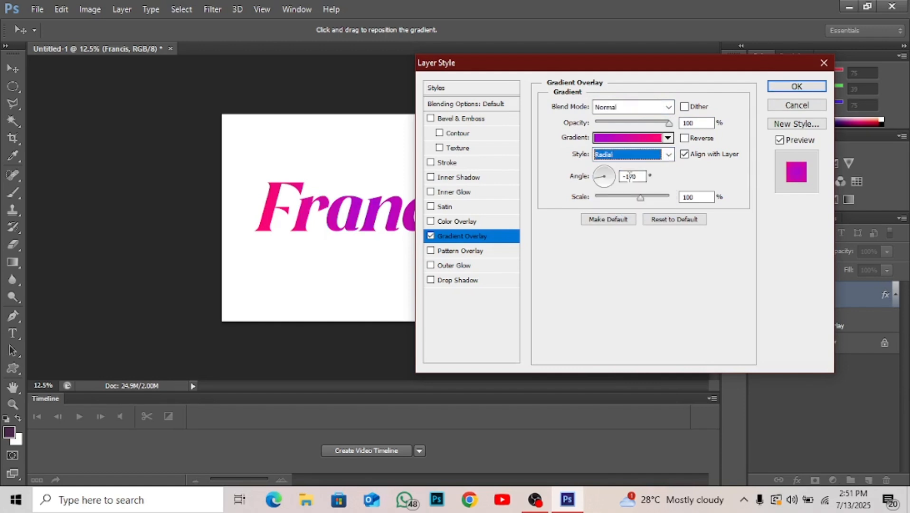
click(668, 156)
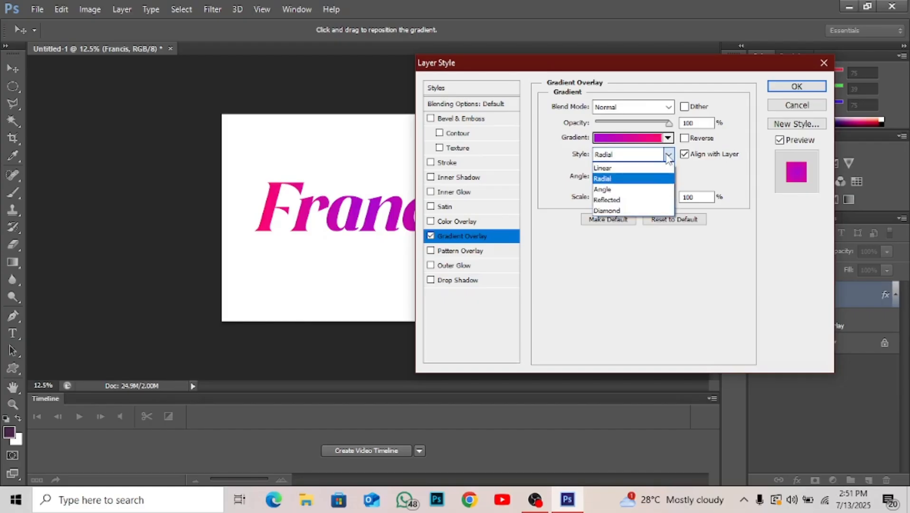
click(641, 171)
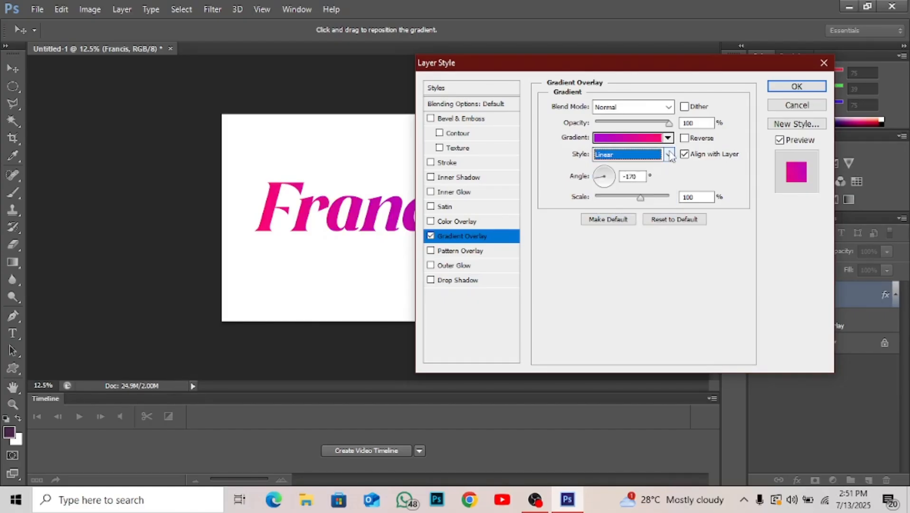
click(782, 90)
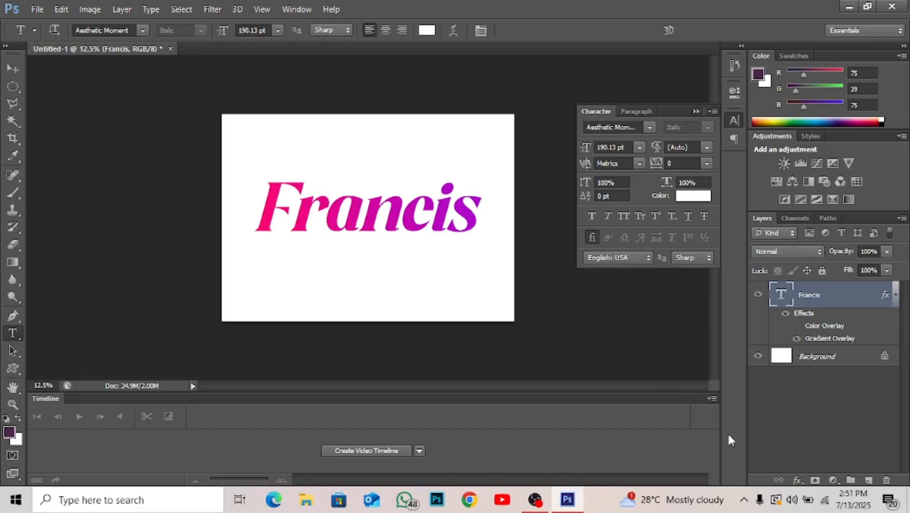
Add a Drop Shadow to the name text and set its shadow colour to near-black 060000.
click(798, 481)
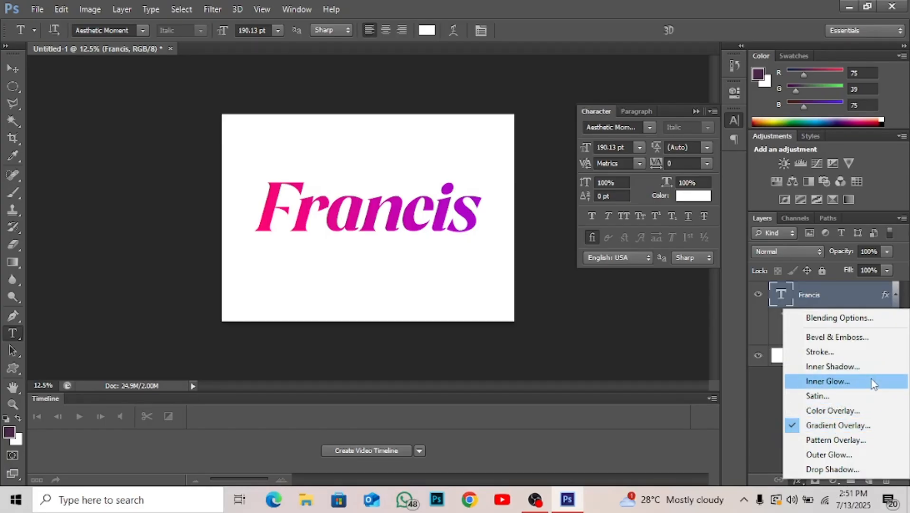
click(828, 470)
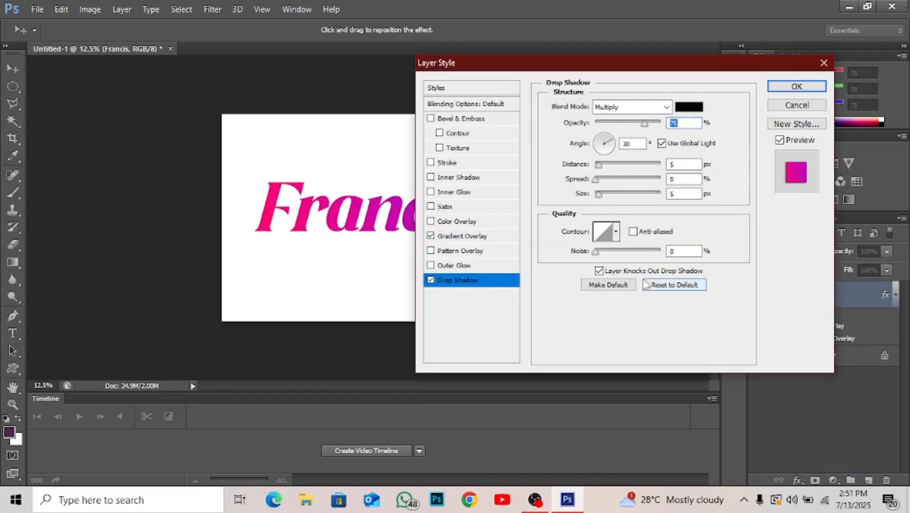
click(689, 107)
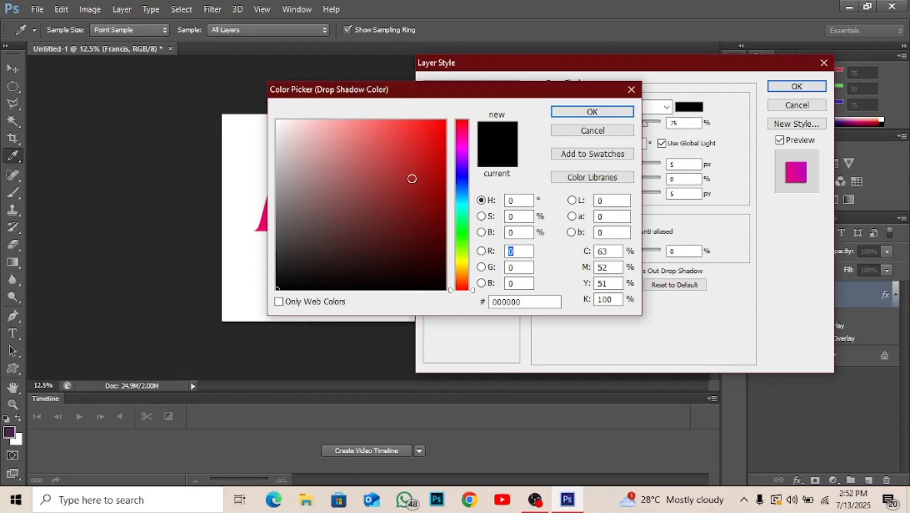
click(412, 179)
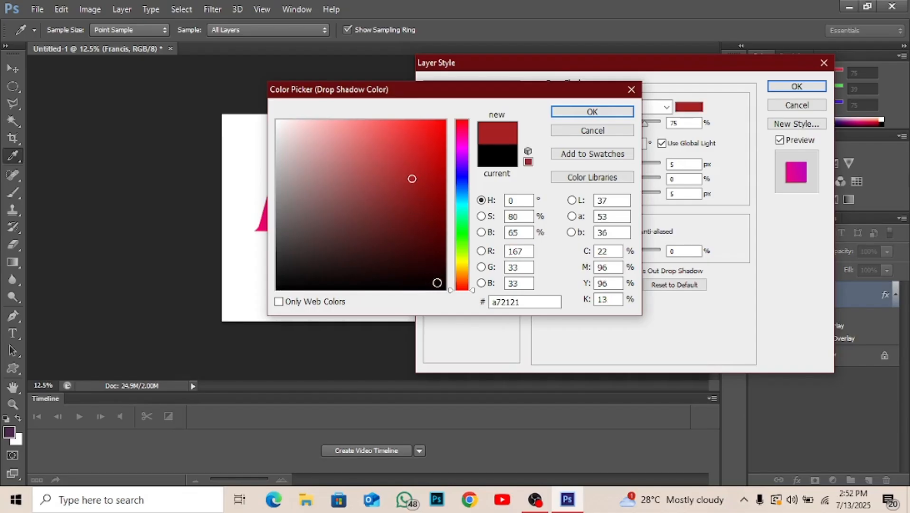
click(442, 287)
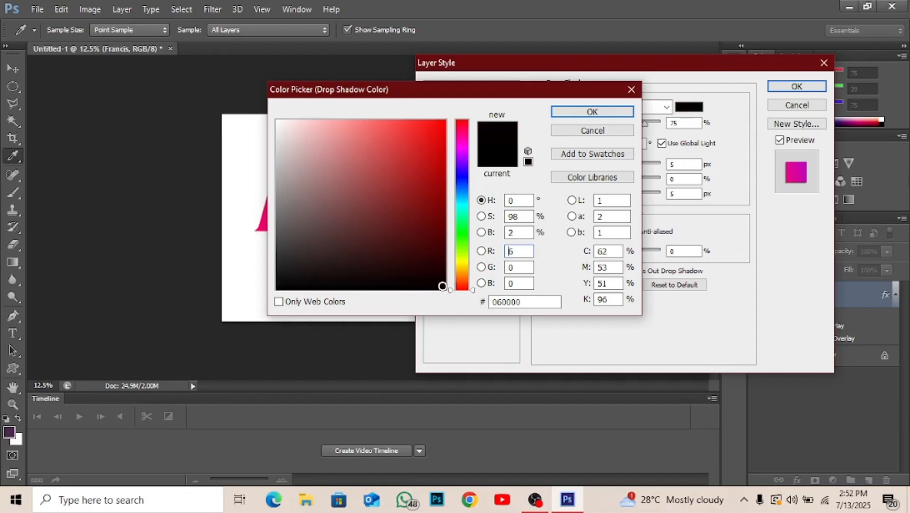
click(558, 114)
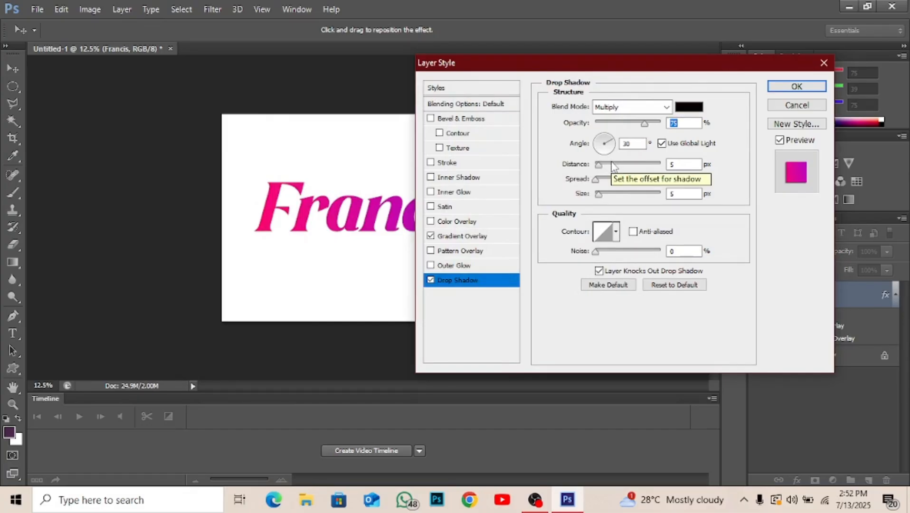
Set the drop shadow's distance to 65 px, spread to 20% and size to 1 px.
drag(612, 166, 635, 166)
click(609, 180)
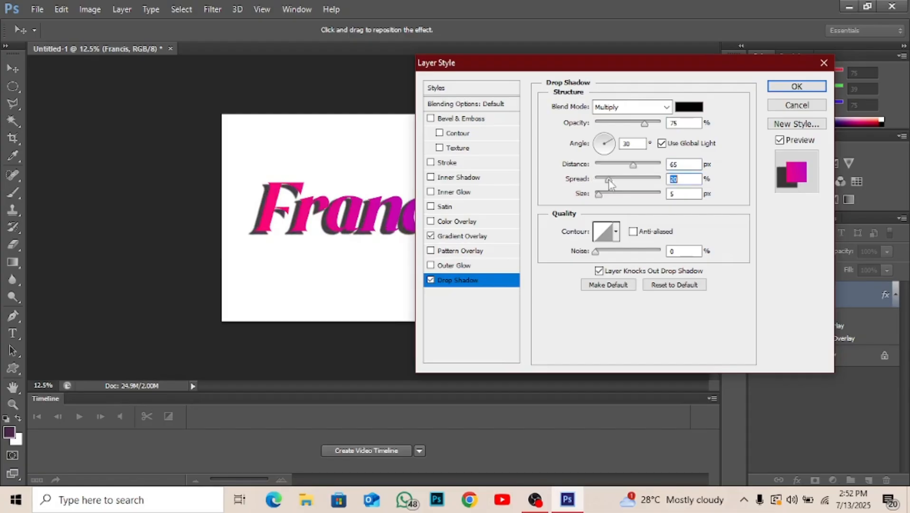
click(606, 193)
click(599, 193)
click(597, 193)
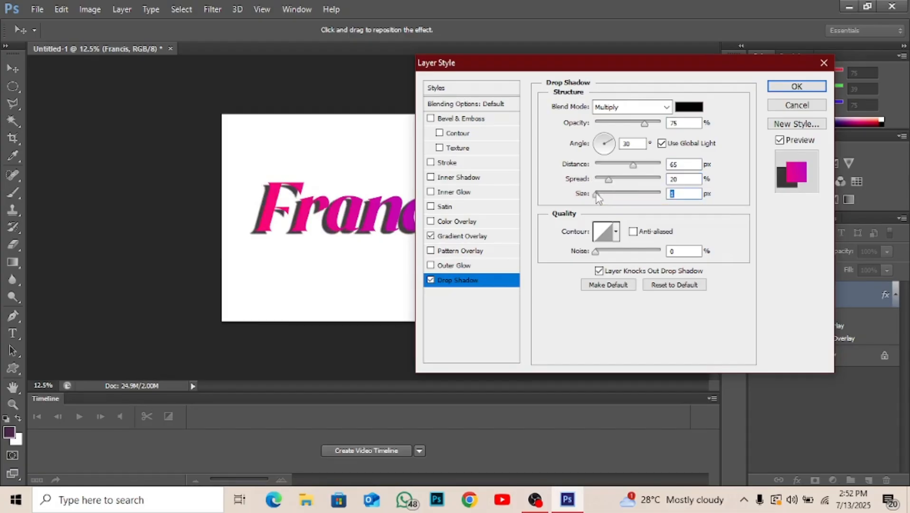
Set the drop shadow's angle to 149°, its distance to 57 px and its spread to 10%.
click(606, 141)
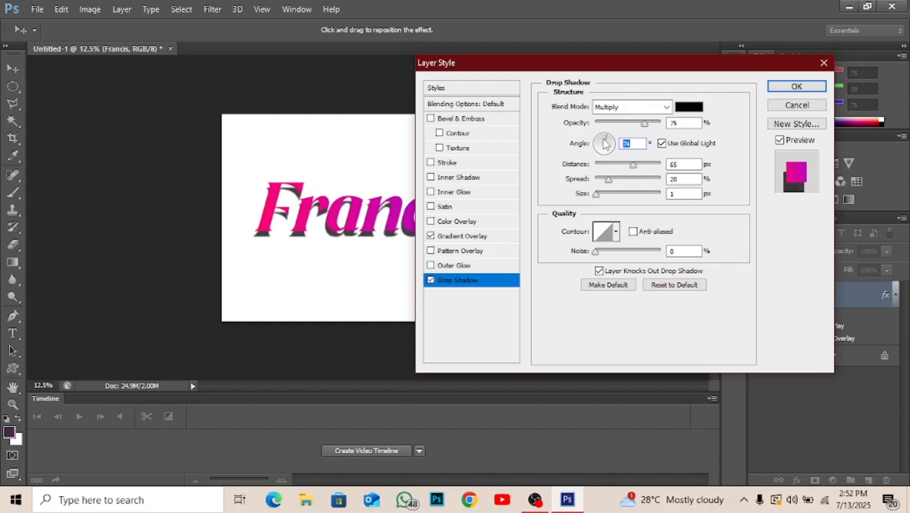
drag(605, 145, 596, 140)
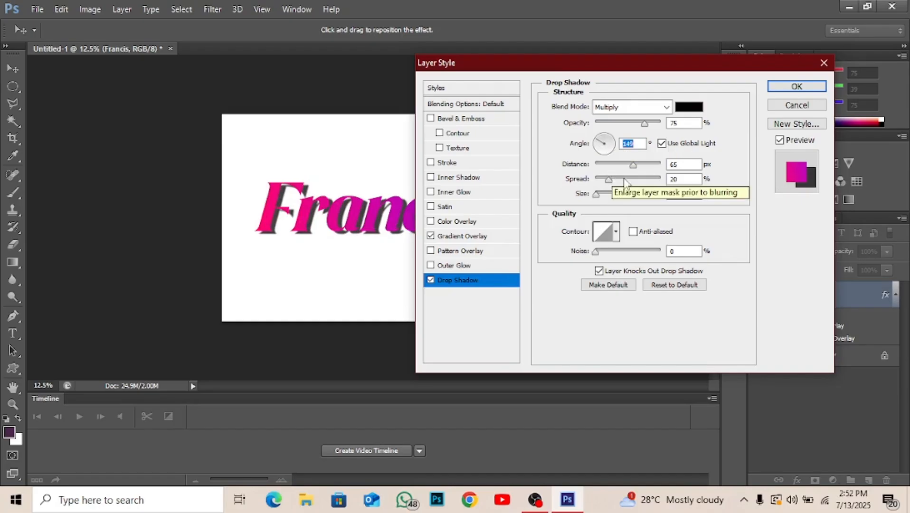
click(643, 165)
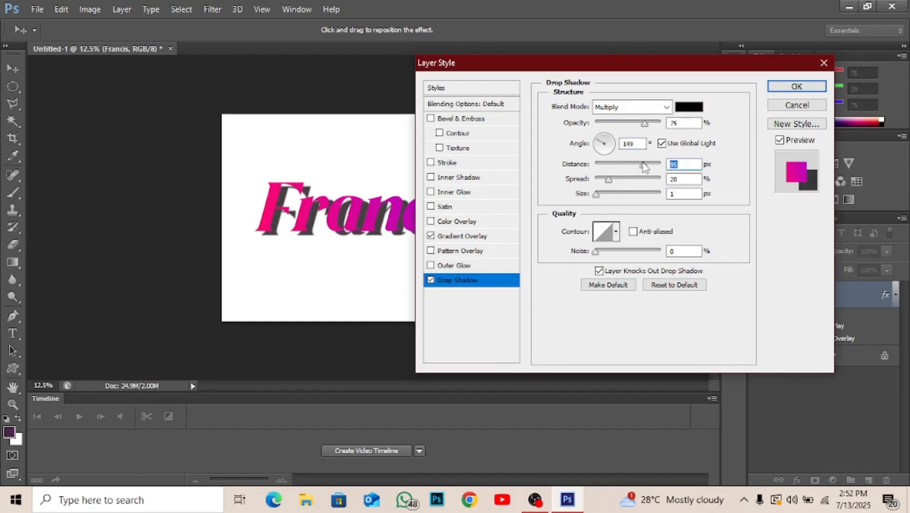
drag(645, 166, 606, 183)
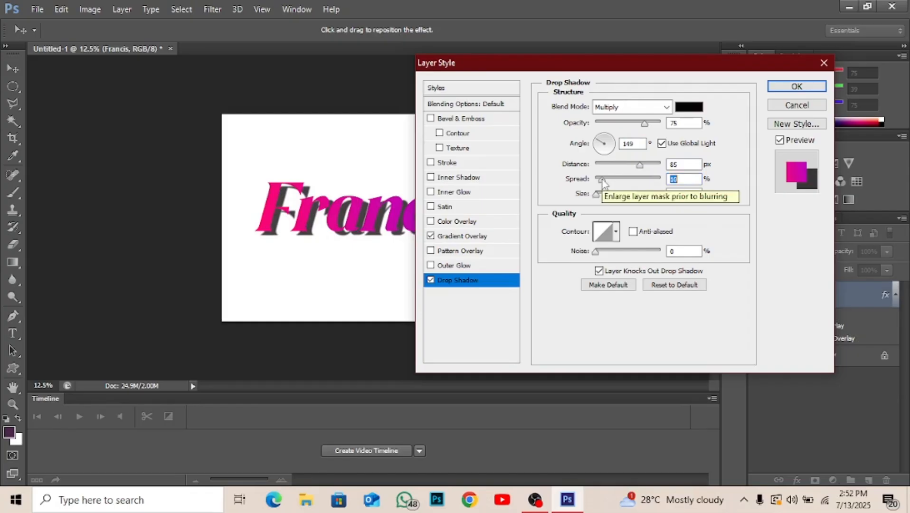
drag(634, 167, 627, 167)
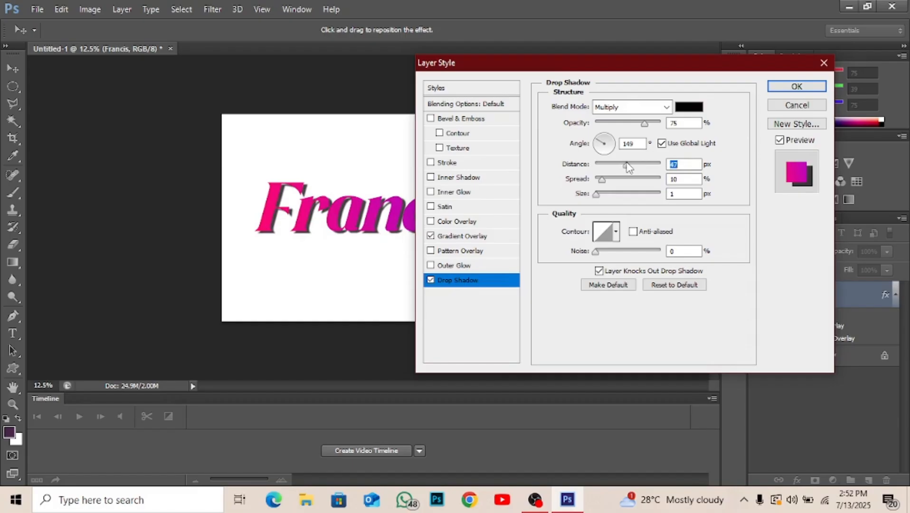
drag(627, 167, 631, 166)
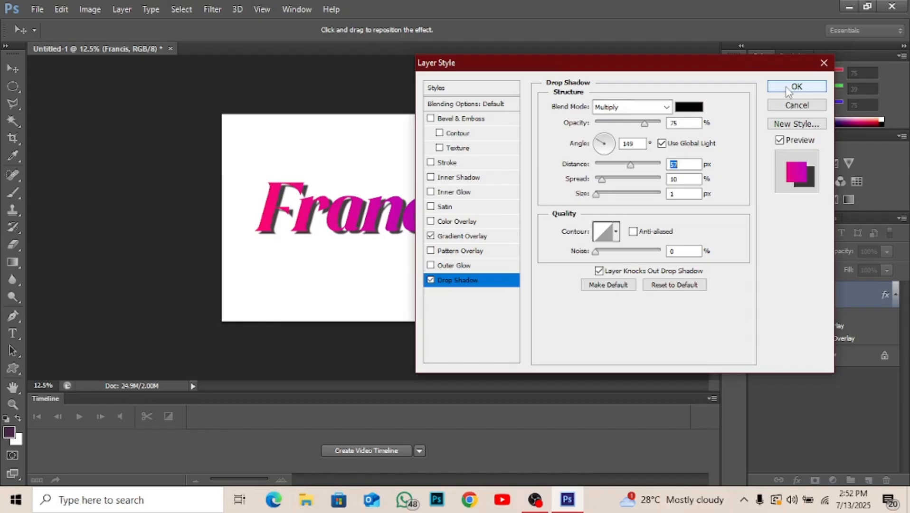
Try several contour presets for the drop shadow, choose the fifth one in the first row and apply the effect.
click(616, 232)
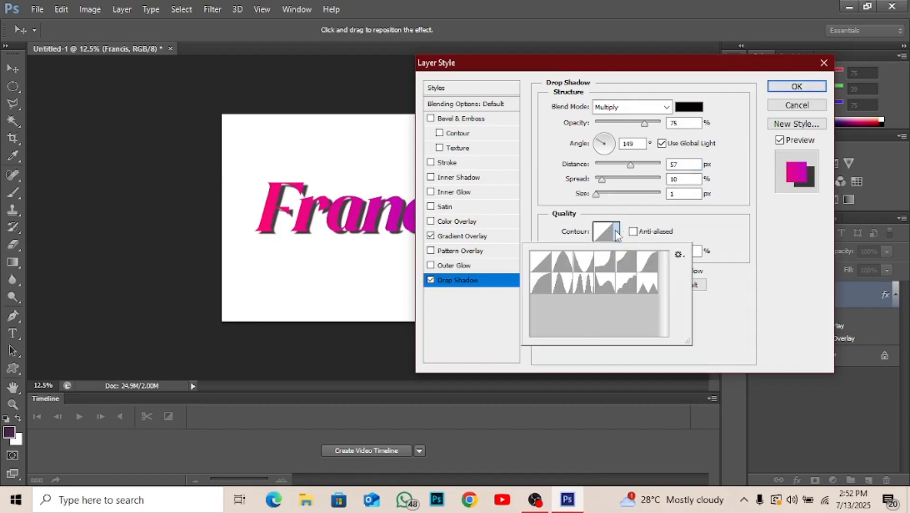
click(563, 265)
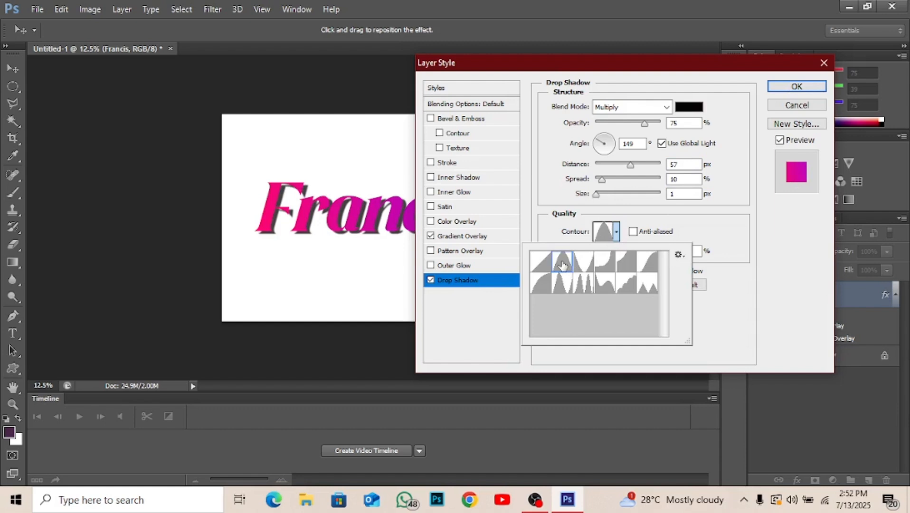
click(562, 290)
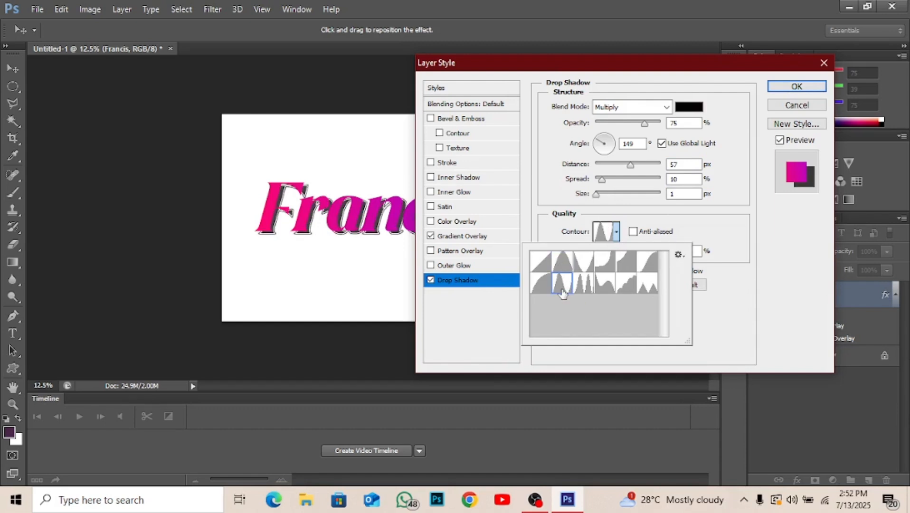
click(586, 291)
click(606, 292)
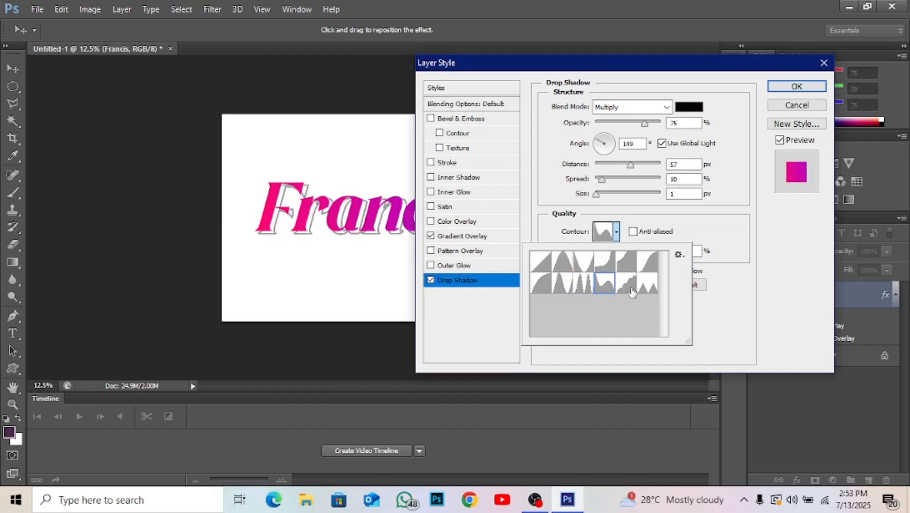
click(632, 290)
click(628, 263)
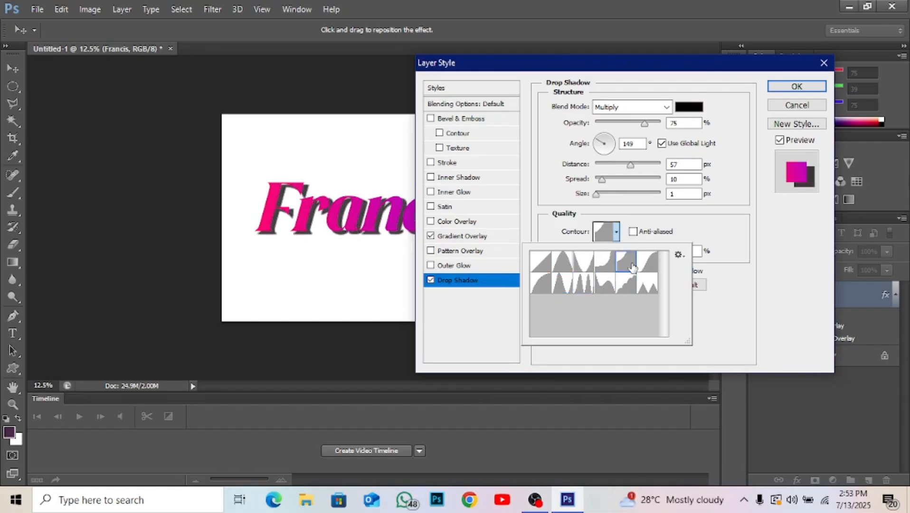
click(646, 265)
click(648, 285)
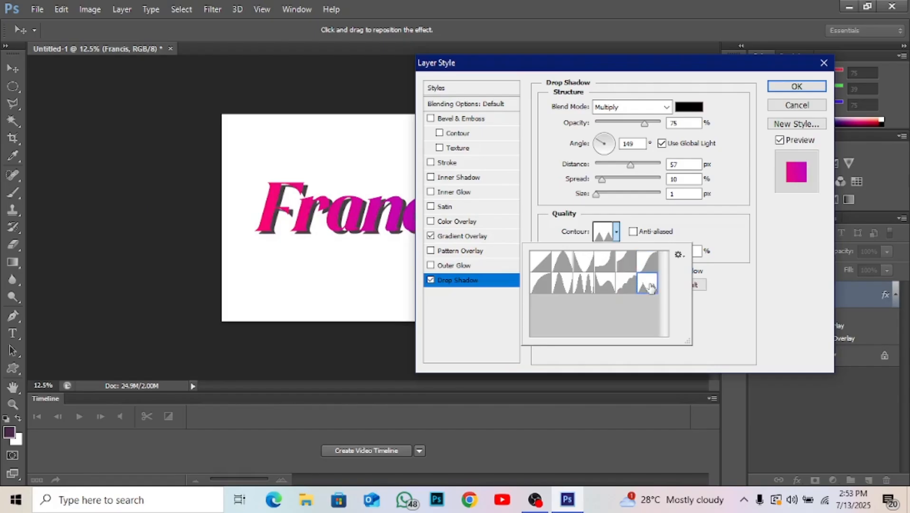
click(626, 262)
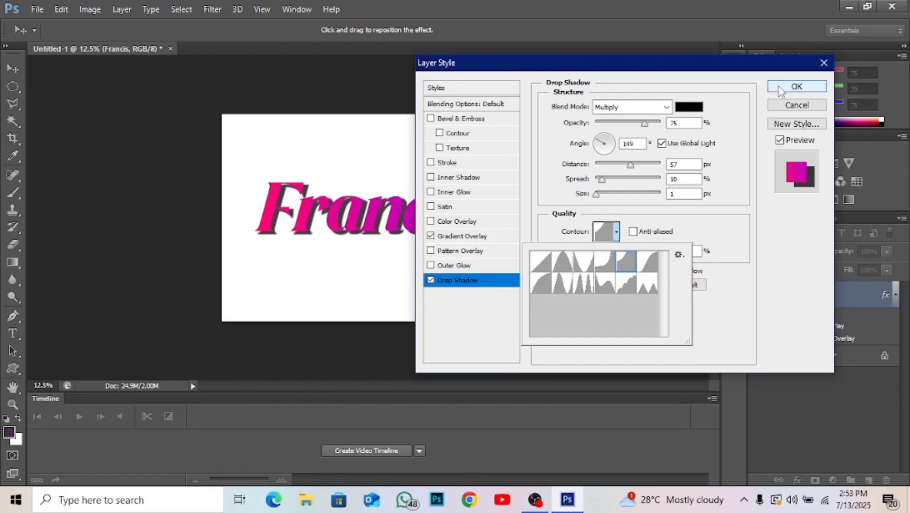
click(780, 88)
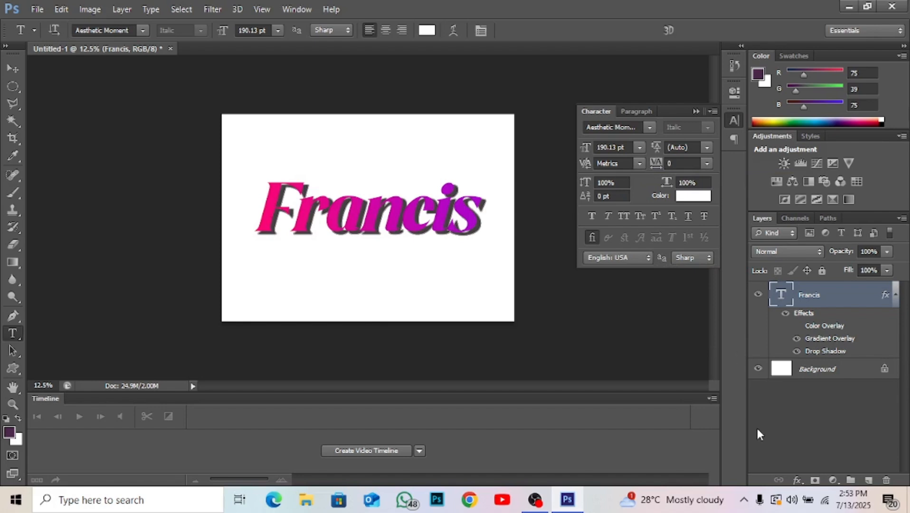
Add a Stroke effect to the name text, looking over the Gradient Overlay and Drop Shadow settings before returning to the stroke settings.
click(798, 480)
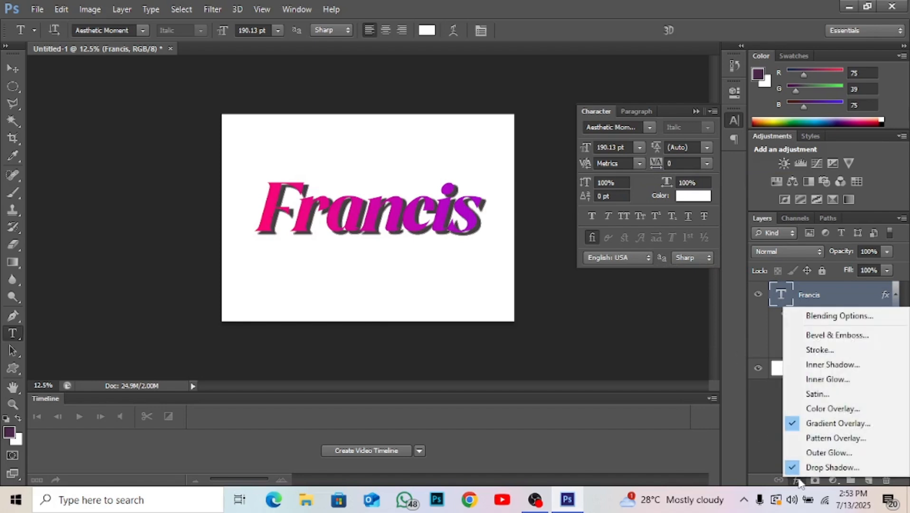
click(825, 349)
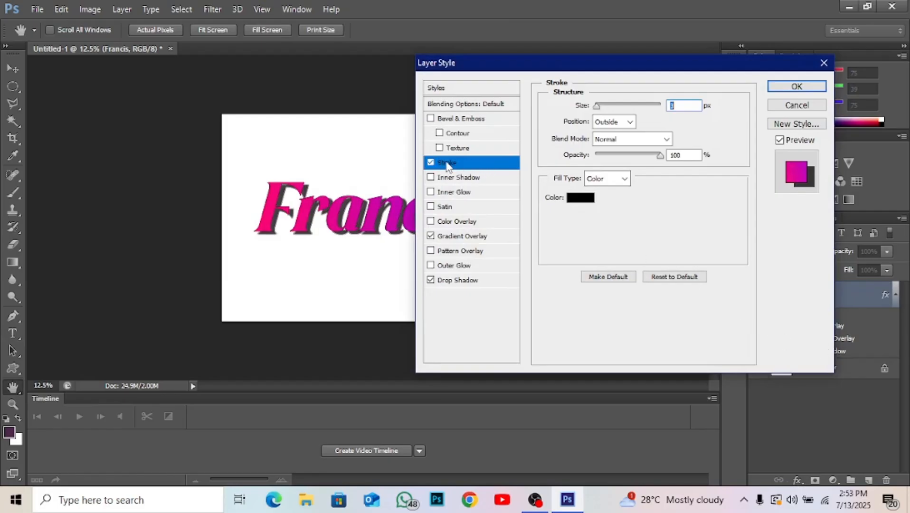
click(470, 240)
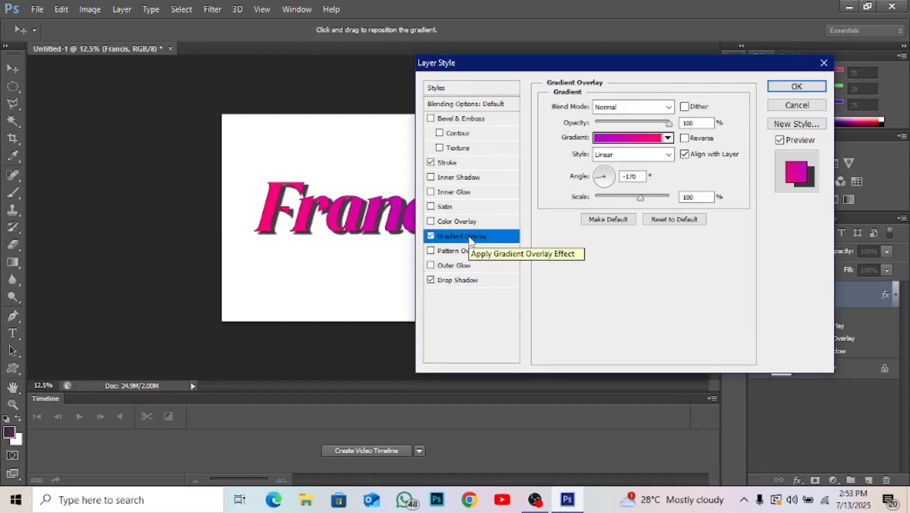
click(461, 281)
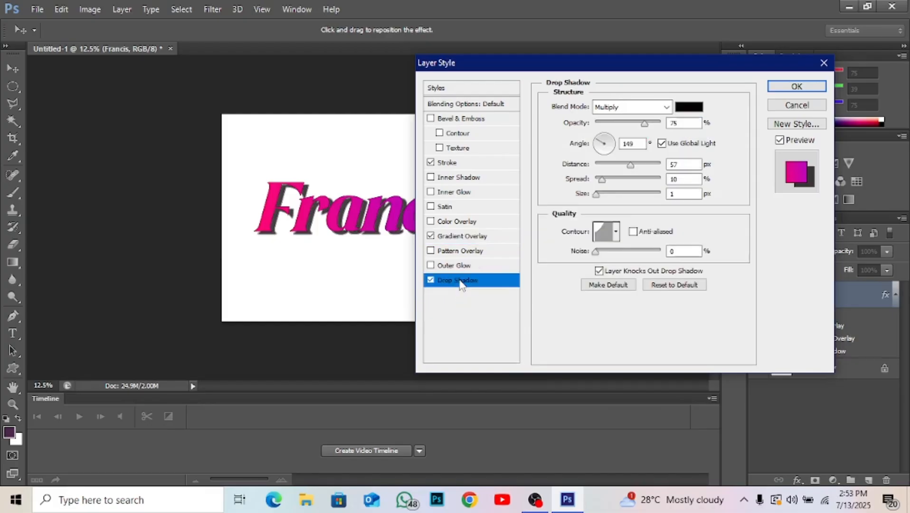
click(460, 164)
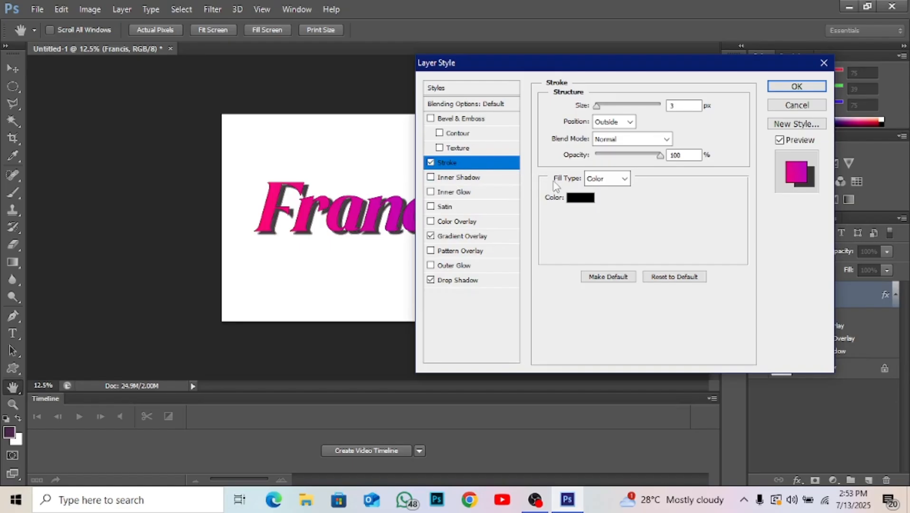
Set the stroke's colour to white ffffff.
click(588, 204)
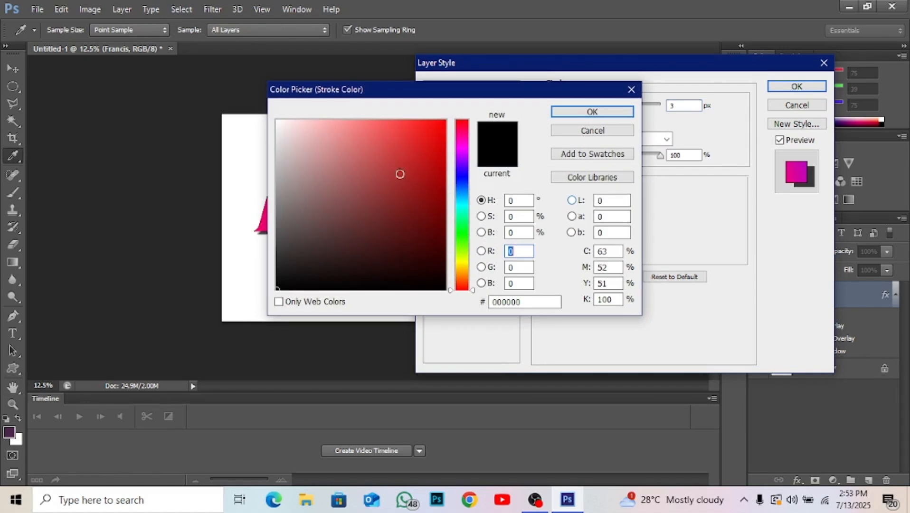
drag(337, 164, 278, 120)
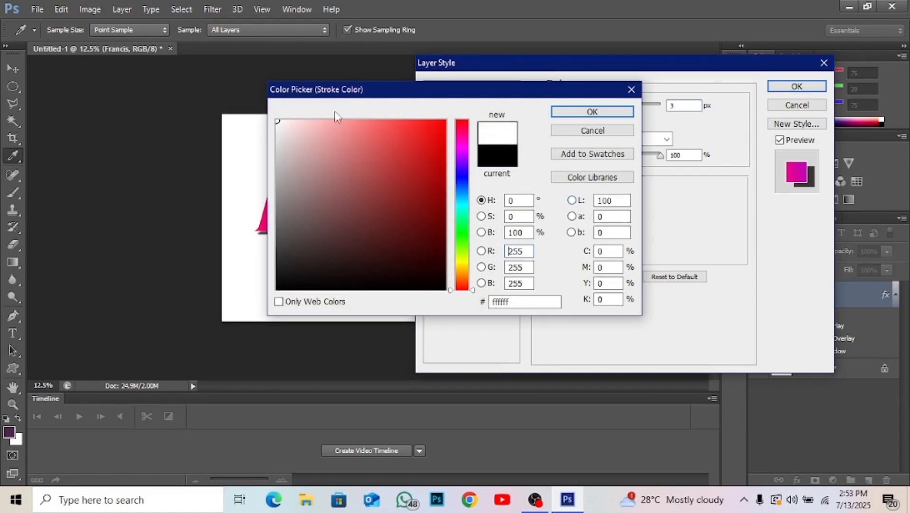
click(564, 114)
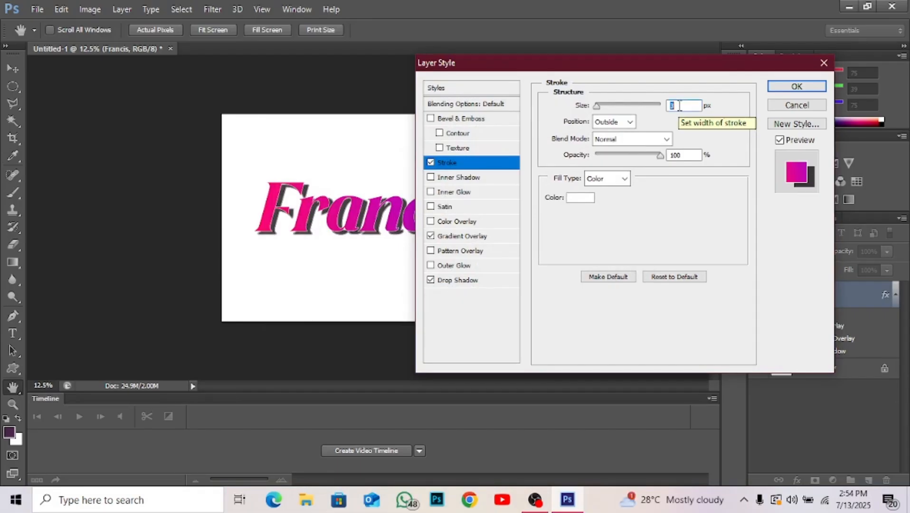
Try stroke sizes of 7 px and 10 px on the name text, and set the size to 15 px.
text(7)
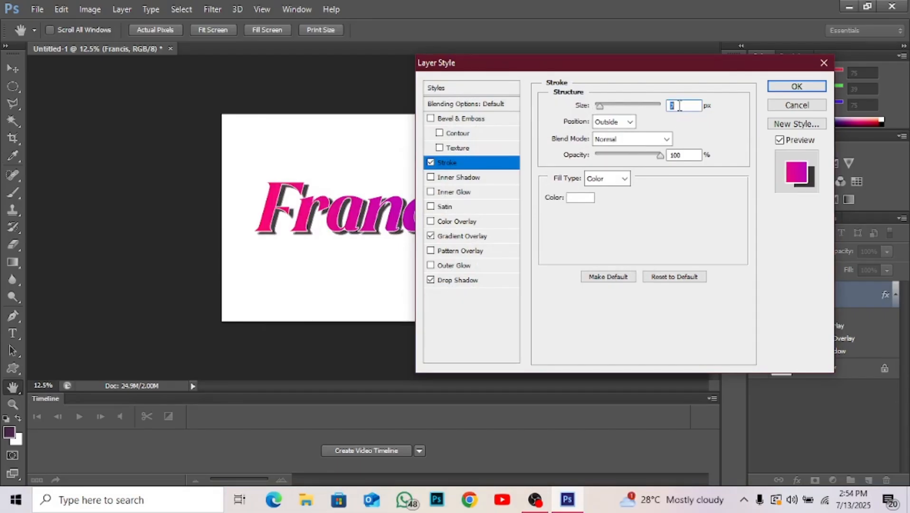
text(10)
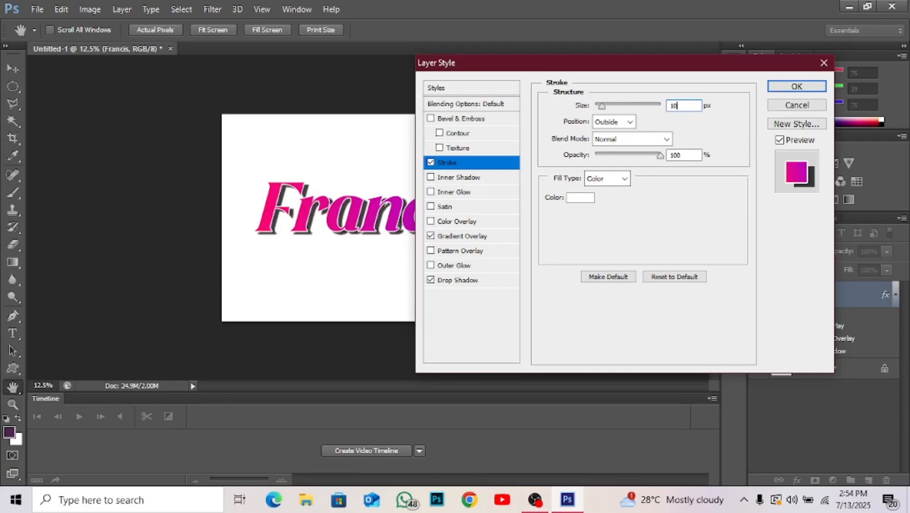
double_click(680, 107)
text(15)
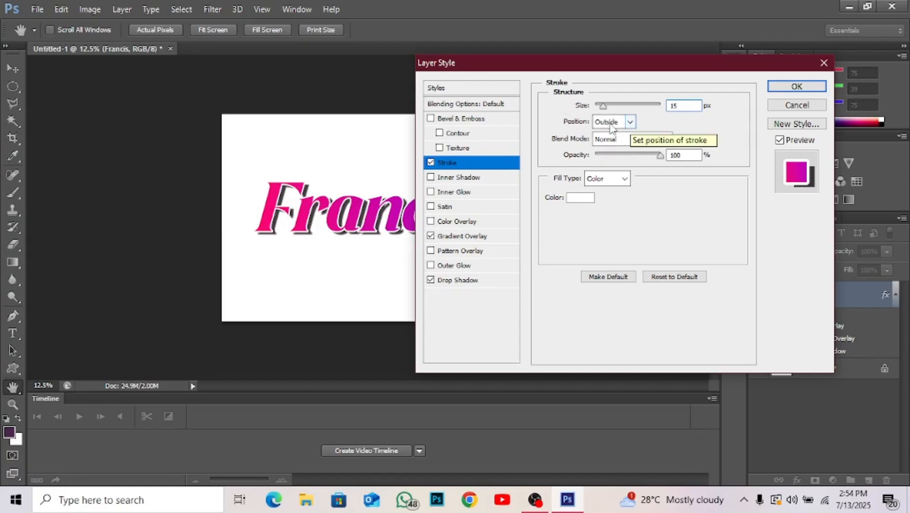
Try the Inside and Center stroke positions, set the position back to Outside and apply the effect.
click(631, 124)
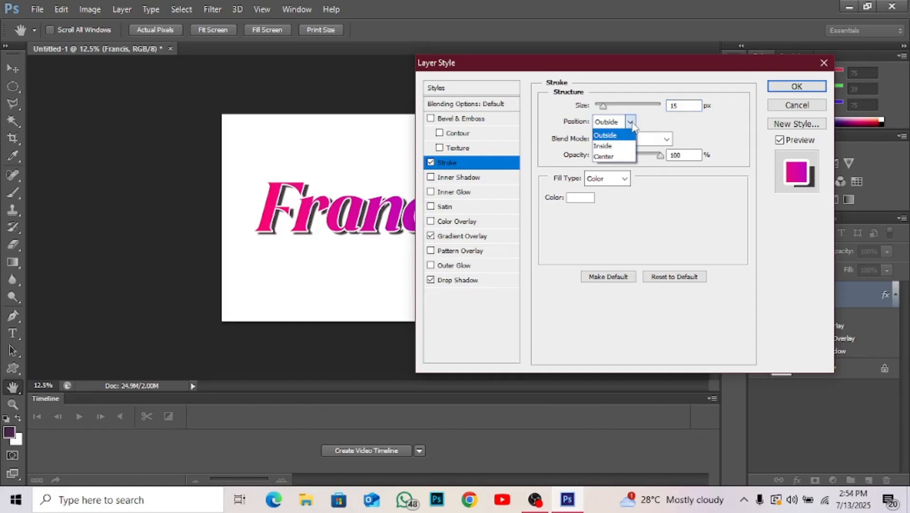
click(614, 132)
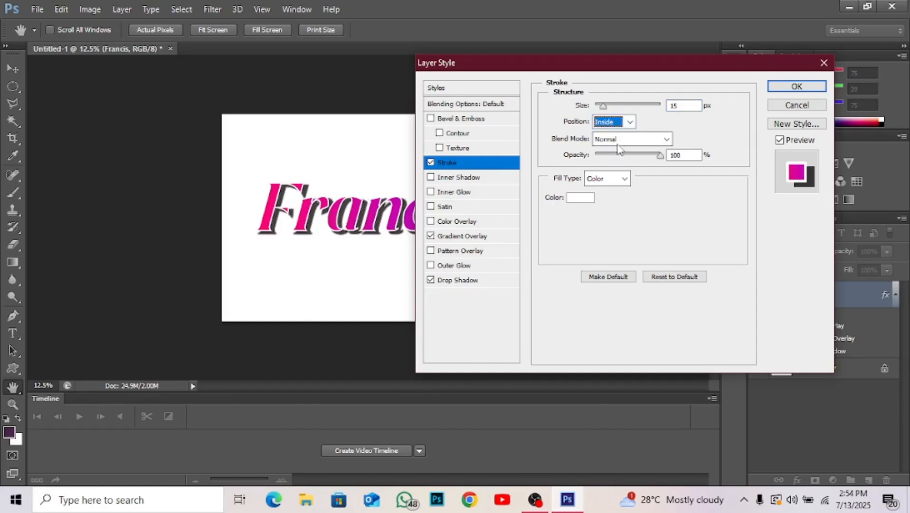
click(631, 123)
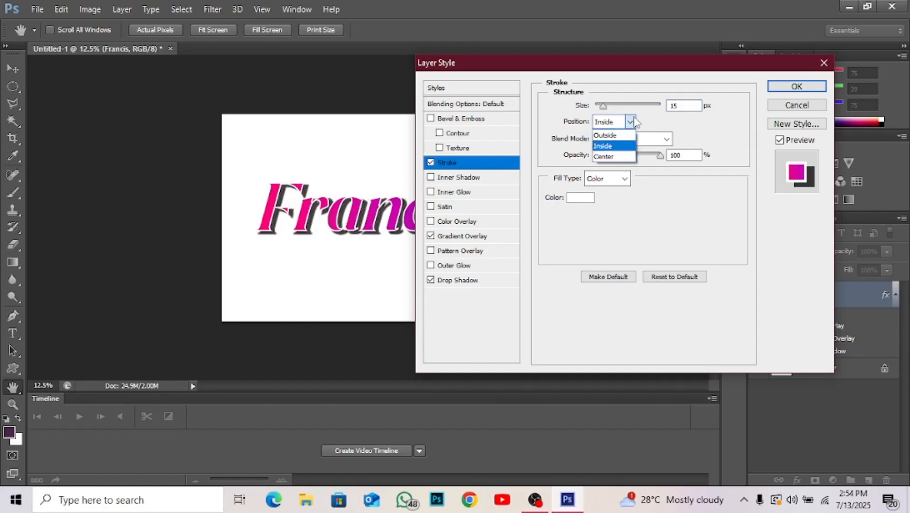
click(621, 156)
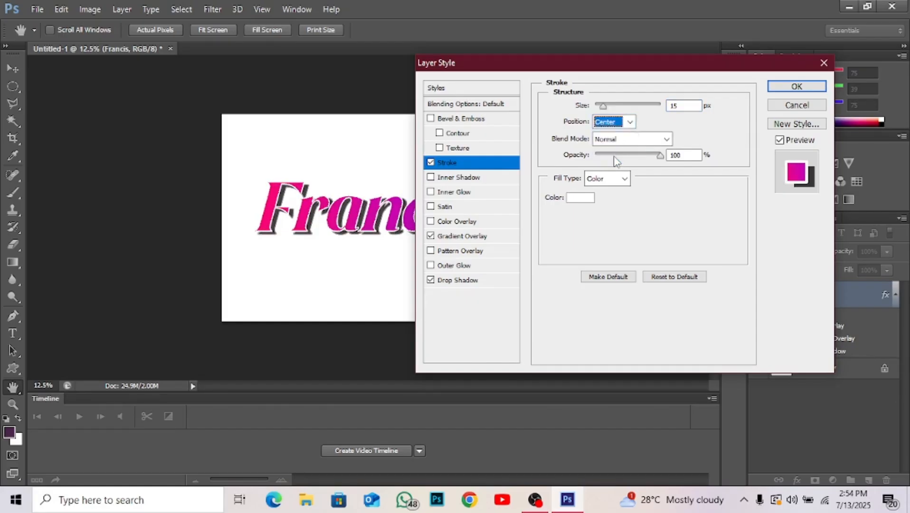
click(631, 122)
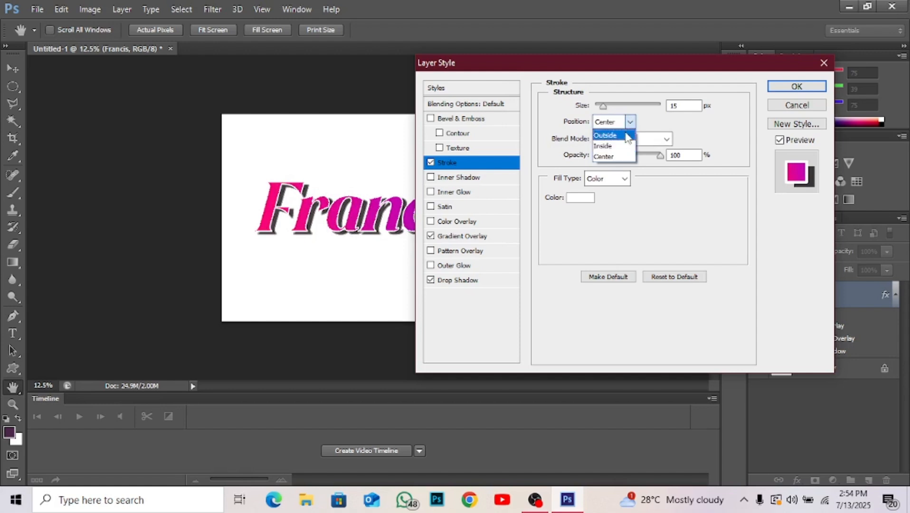
click(627, 136)
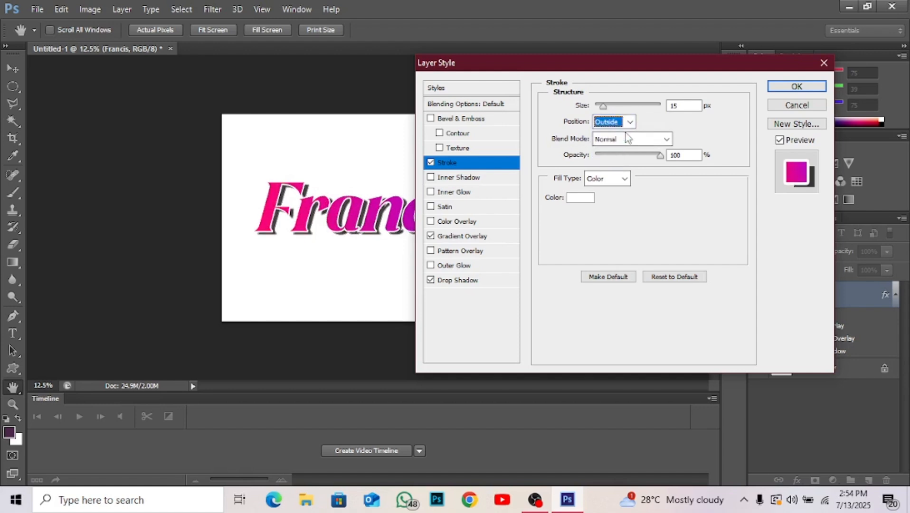
click(783, 88)
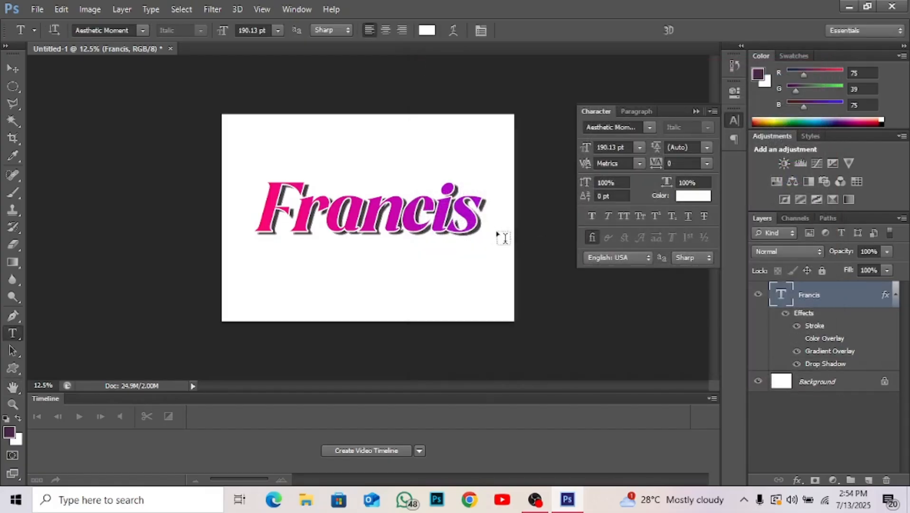
Nudge the name text slightly to the left on the canvas with the Move tool.
key(v)
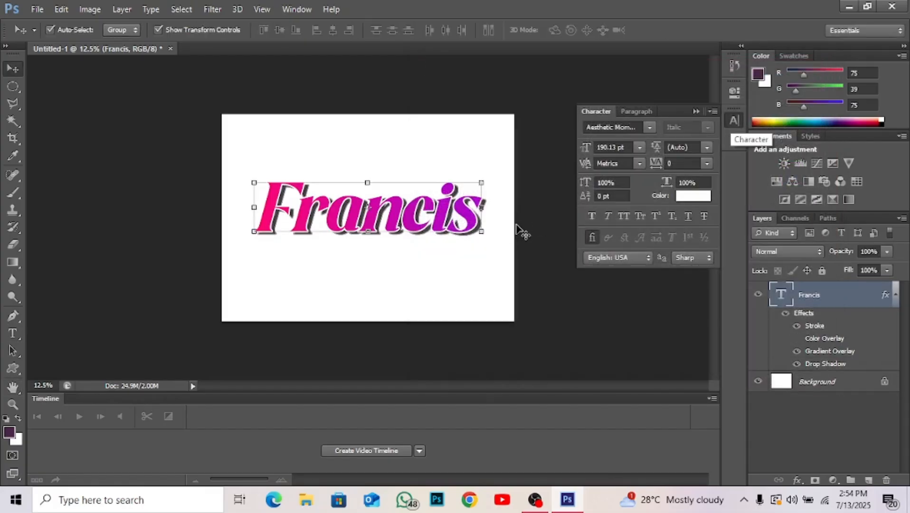
key(Left)
key(Left)
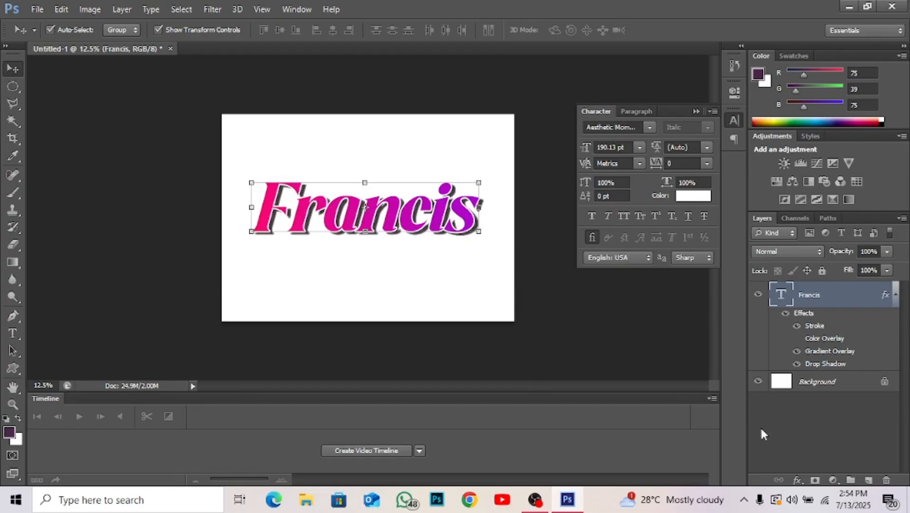
Reopen the name text's Drop Shadow settings, try several opacity levels, set the opacity to 69% and apply it.
double_click(826, 364)
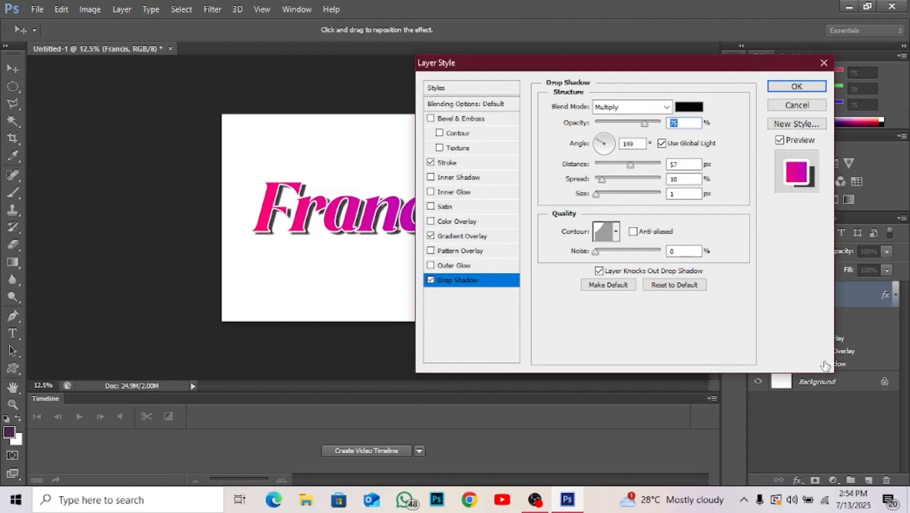
drag(645, 123, 610, 122)
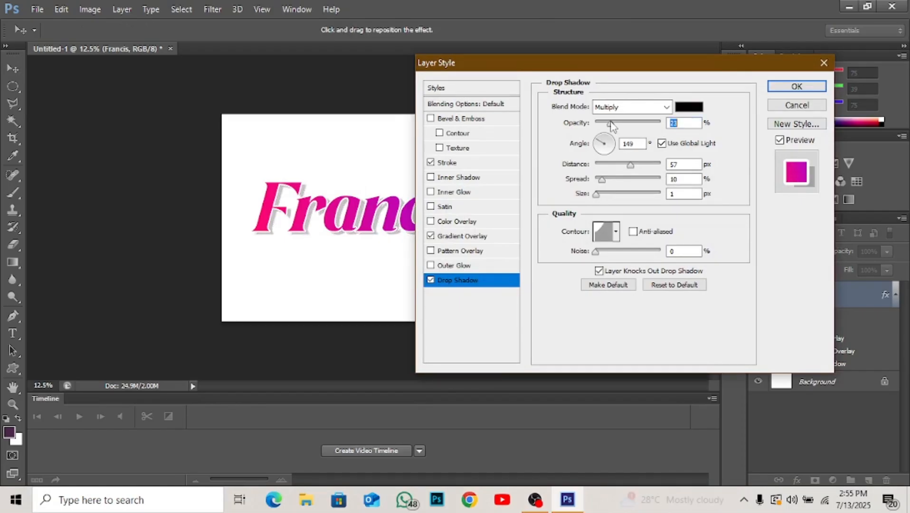
click(636, 123)
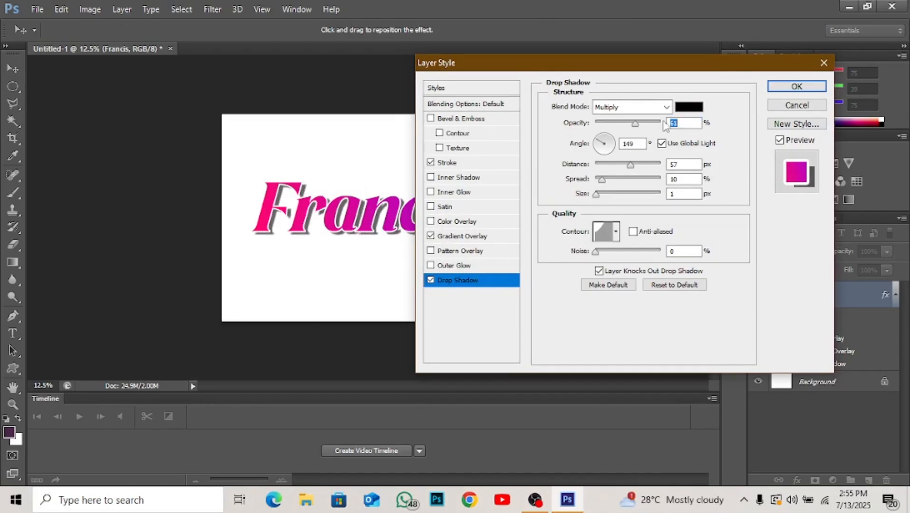
click(656, 122)
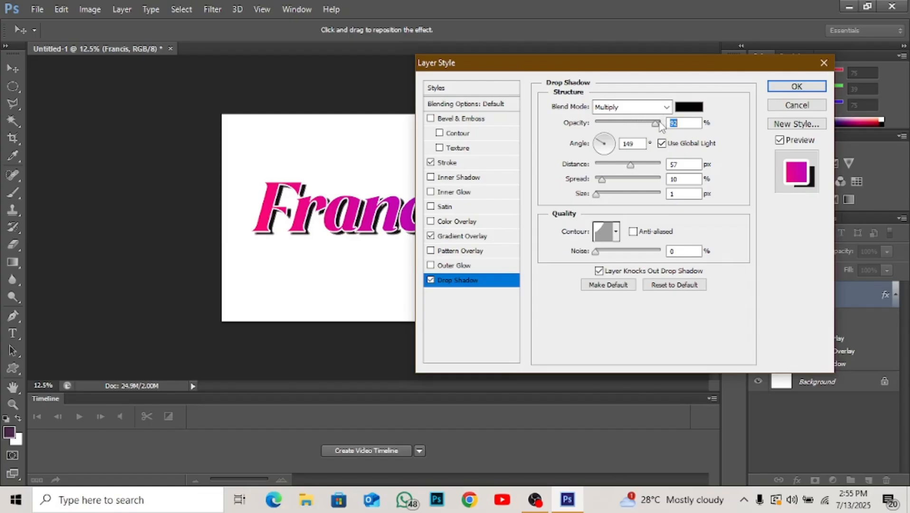
click(659, 123)
drag(610, 125, 641, 125)
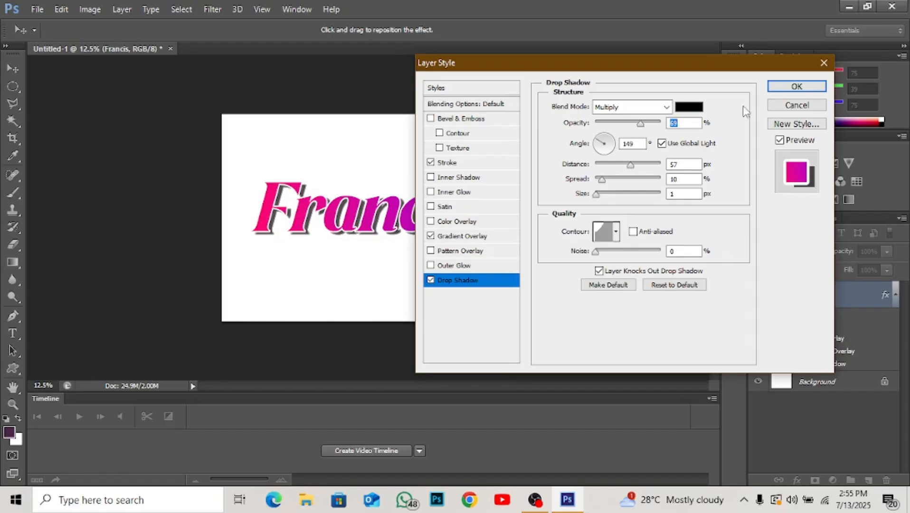
click(787, 87)
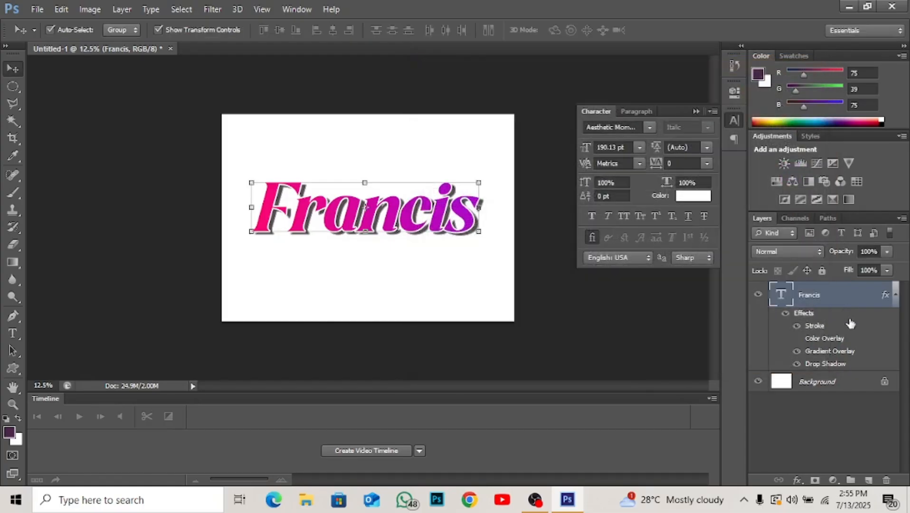
Toggle the Stroke, Gradient Overlay and Drop Shadow effects off and on one by one to compare the name text's look.
click(797, 327)
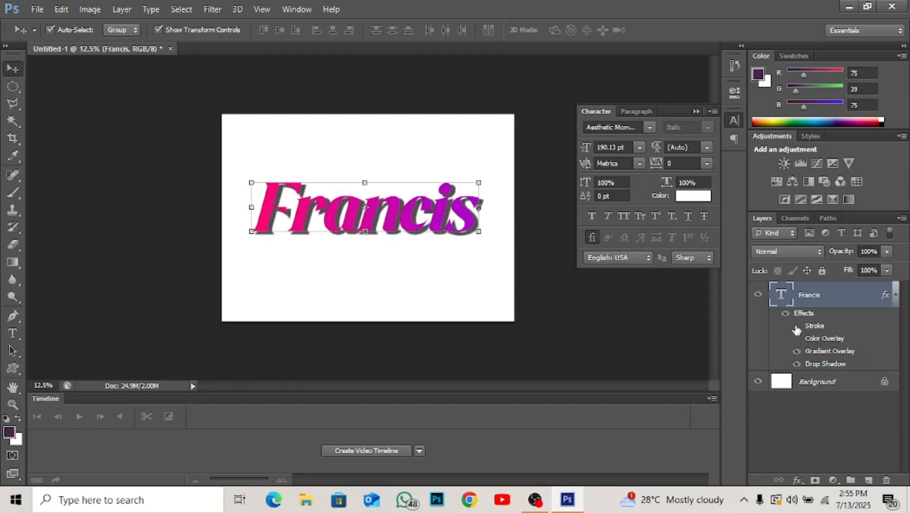
click(797, 327)
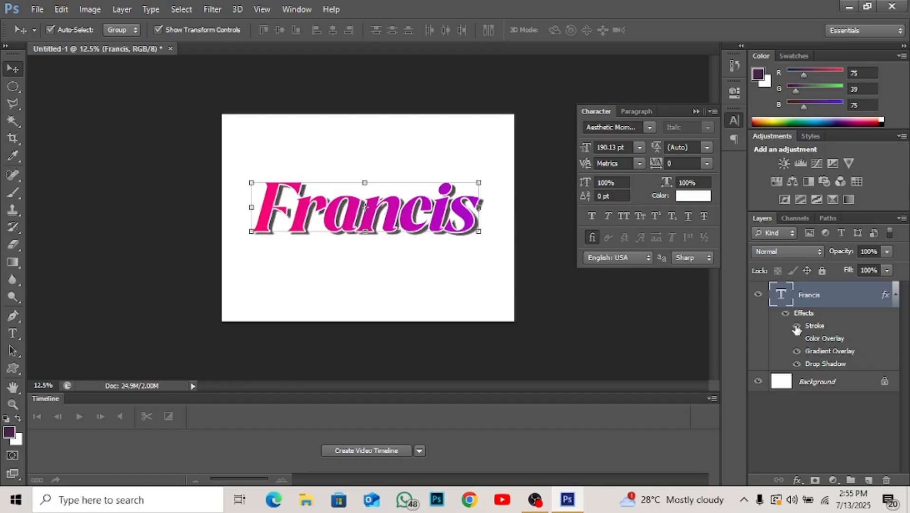
click(797, 352)
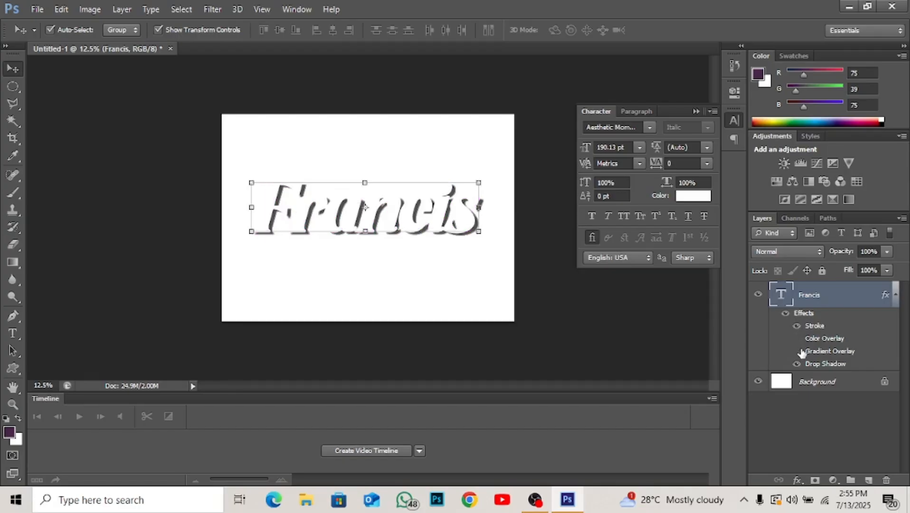
click(797, 352)
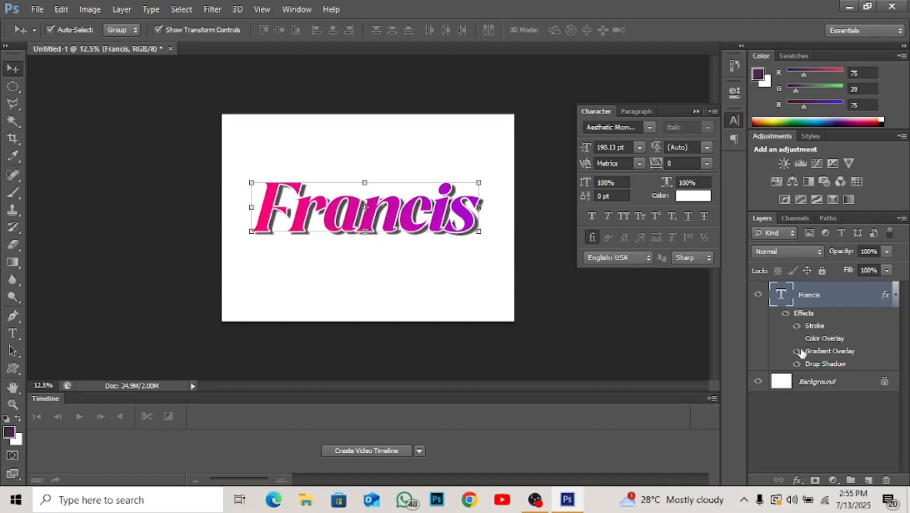
click(797, 352)
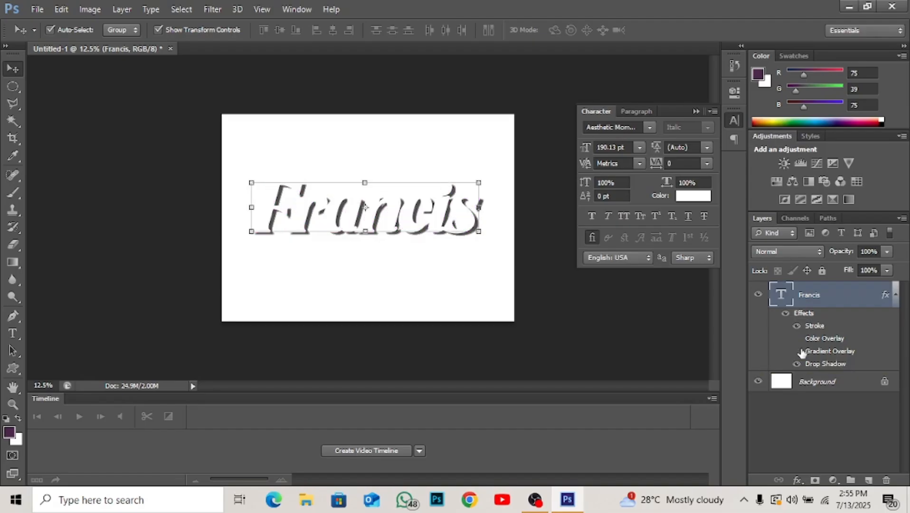
click(797, 352)
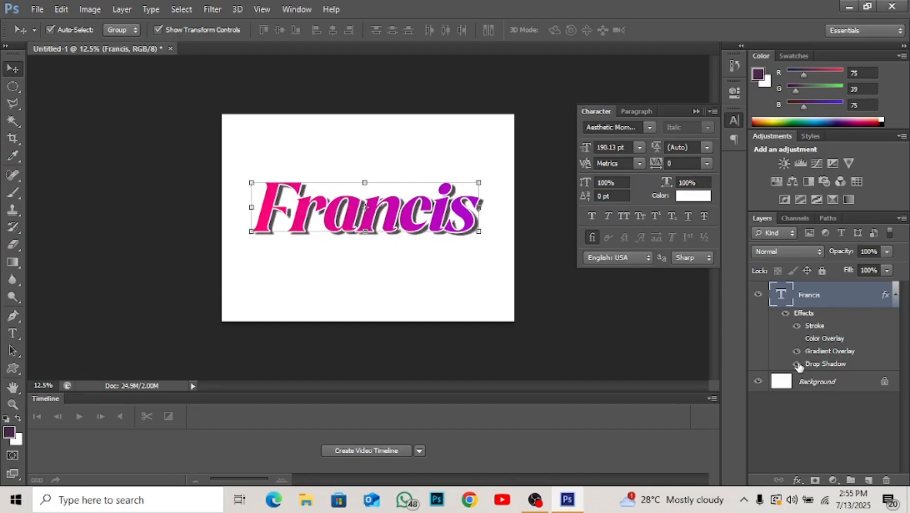
click(798, 364)
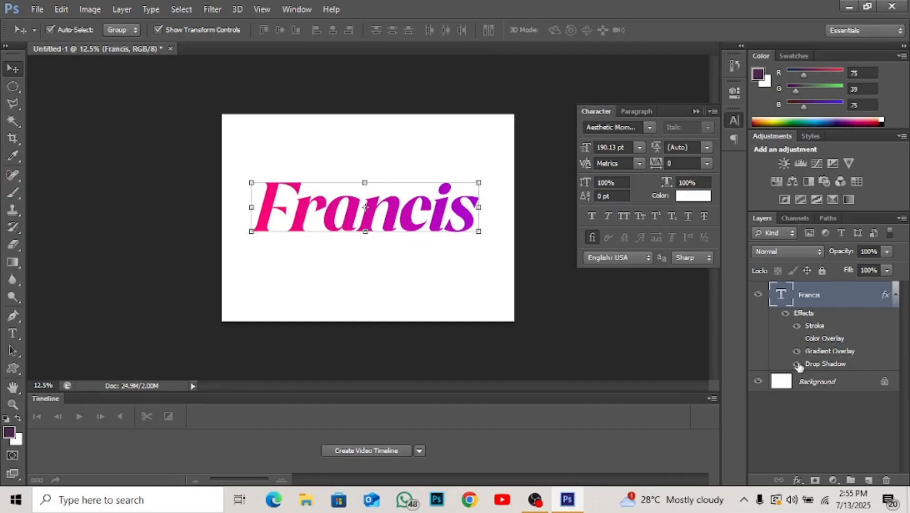
click(798, 364)
click(798, 364)
click(798, 364)
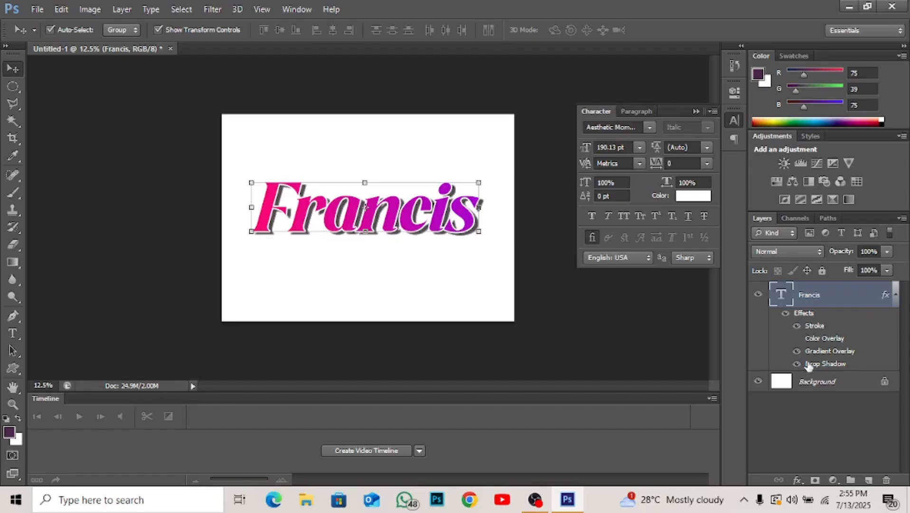
Hide and show all of the name text's effects together twice to compare its look with and without them.
click(786, 315)
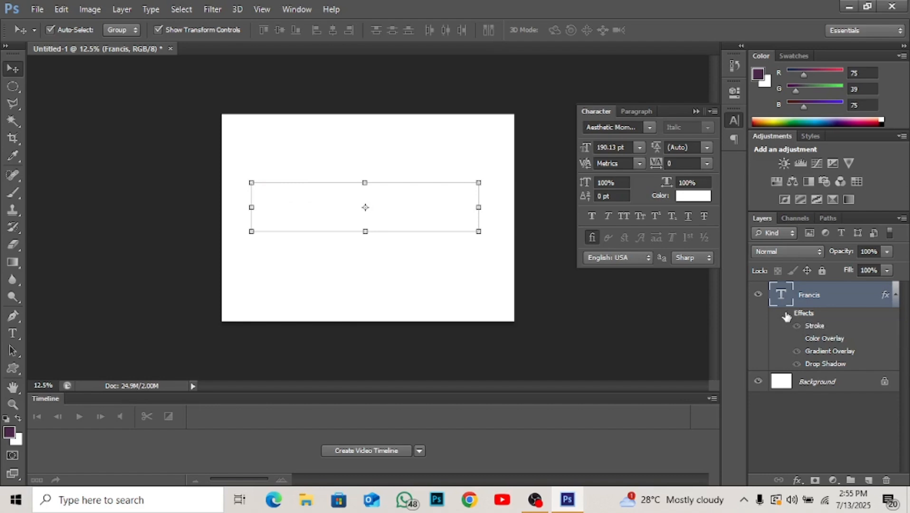
click(786, 315)
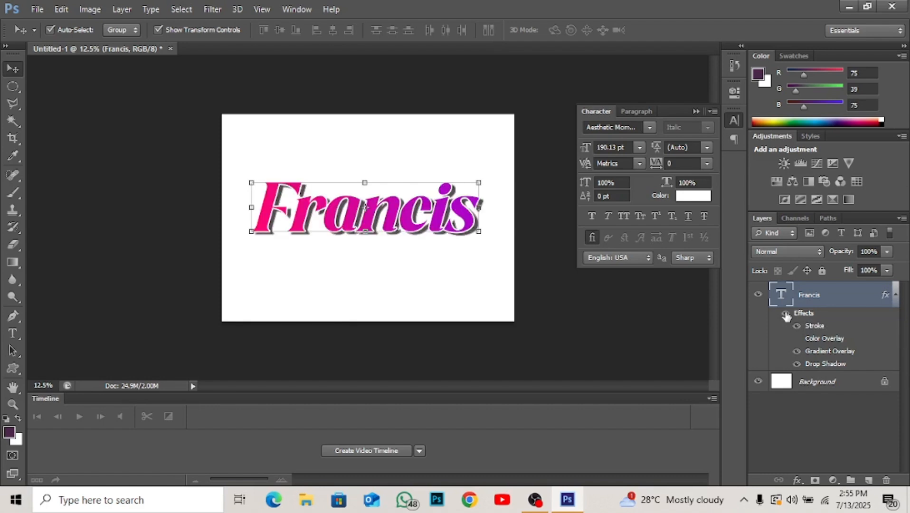
click(786, 315)
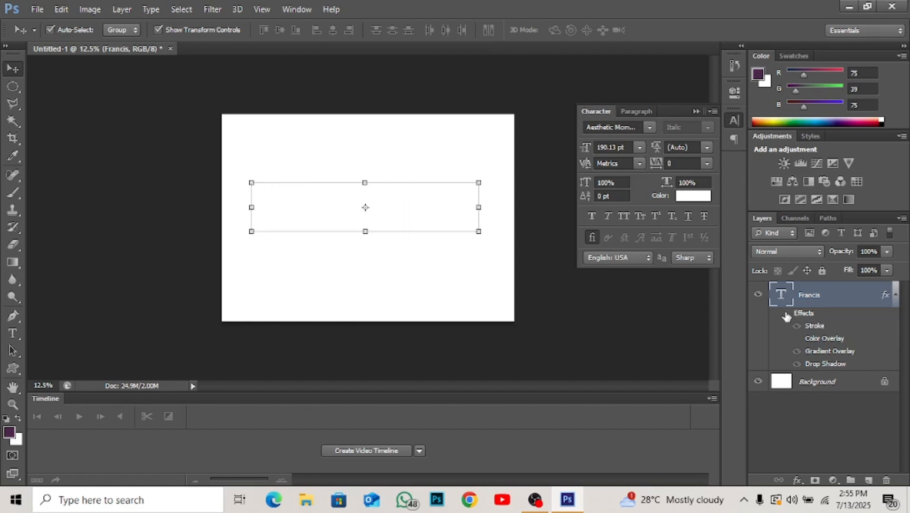
click(786, 314)
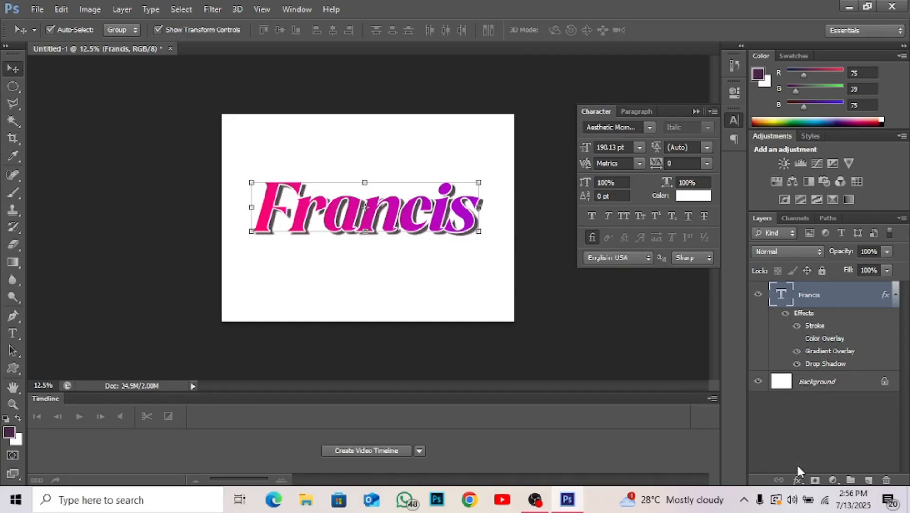
Add a Bevel & Emboss effect to the name text with the Outer Bevel style and the Chisel Hard technique.
click(798, 481)
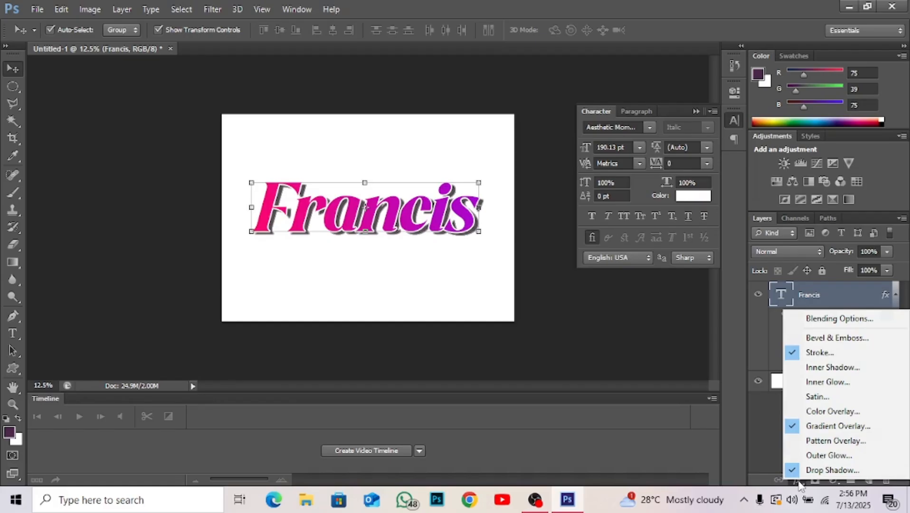
click(830, 338)
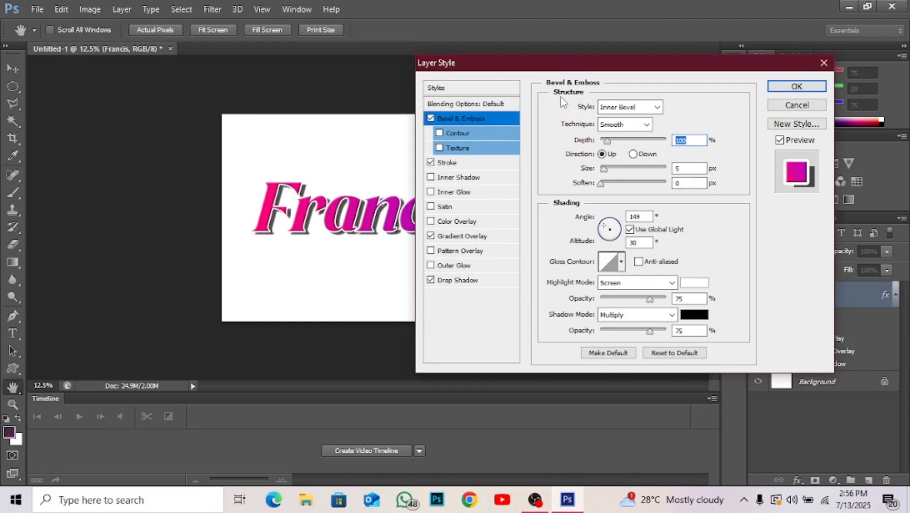
click(647, 109)
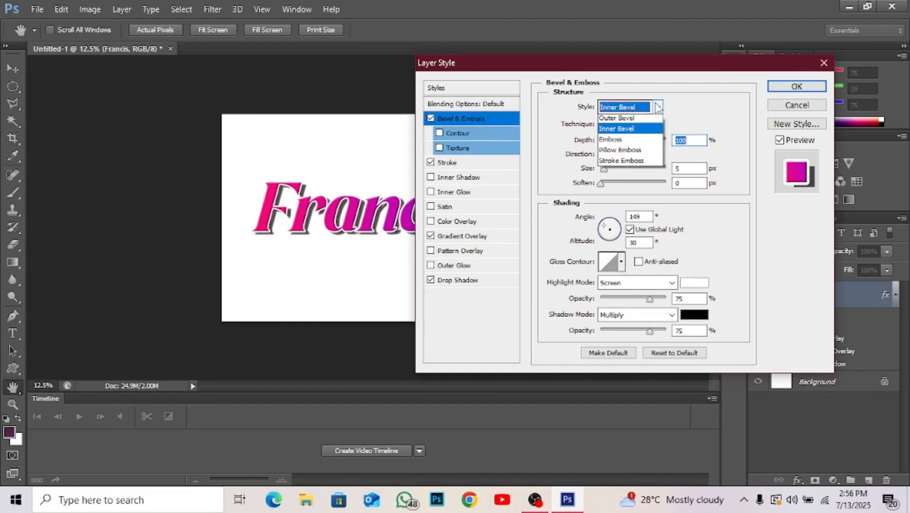
click(633, 121)
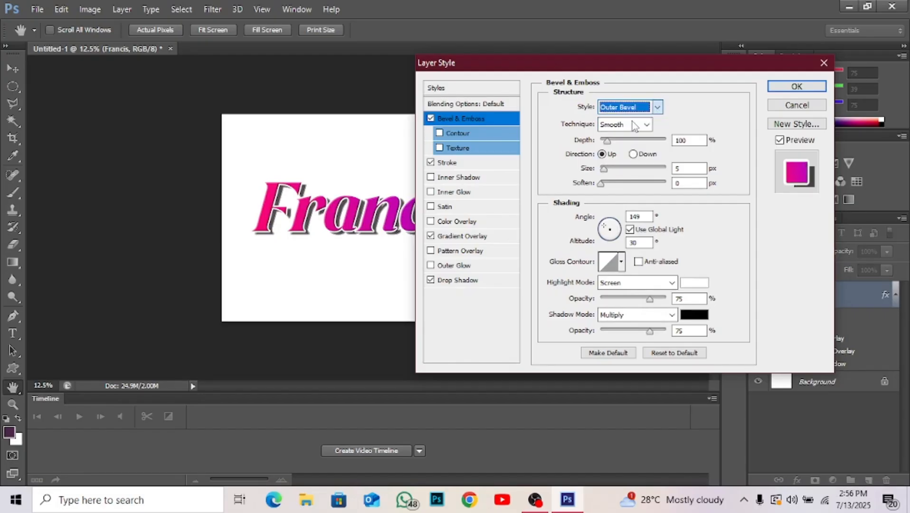
click(657, 108)
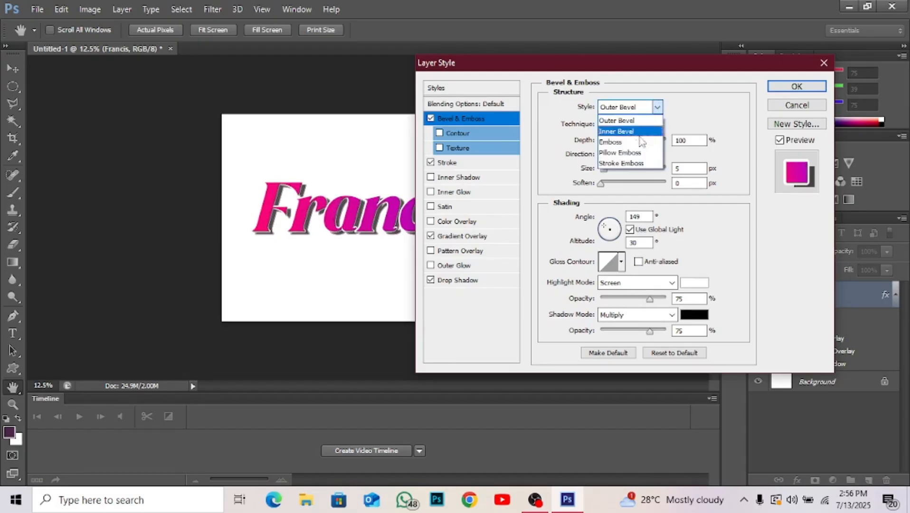
click(658, 107)
click(638, 124)
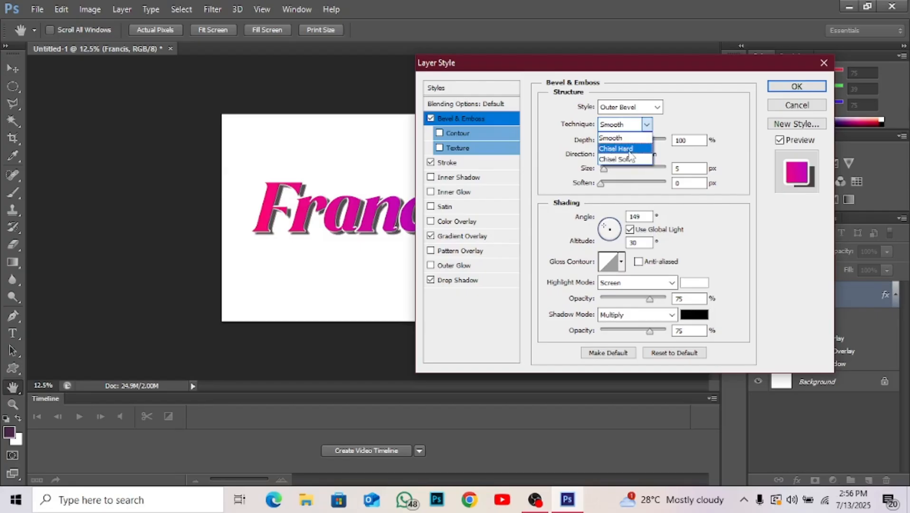
click(628, 148)
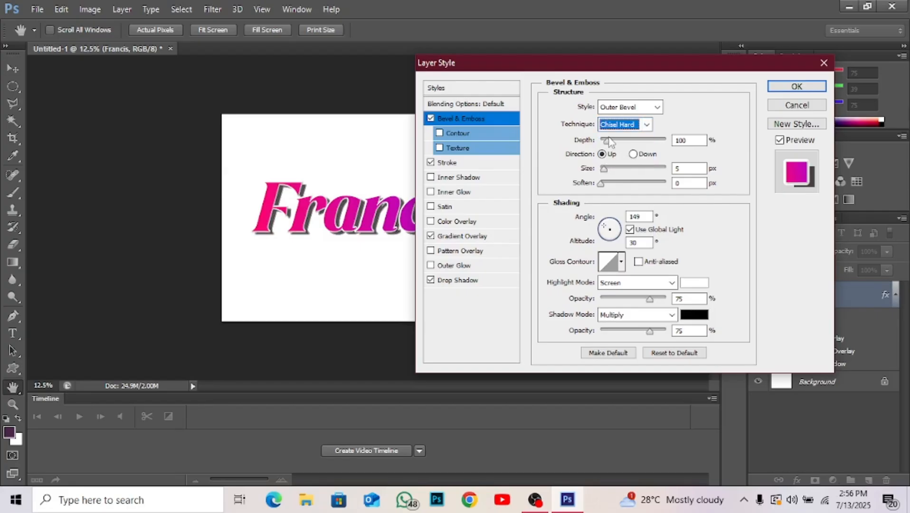
Try a bevel depth of 837%, set it to 225%, and compare the Down direction before choosing Up again.
drag(610, 140, 647, 145)
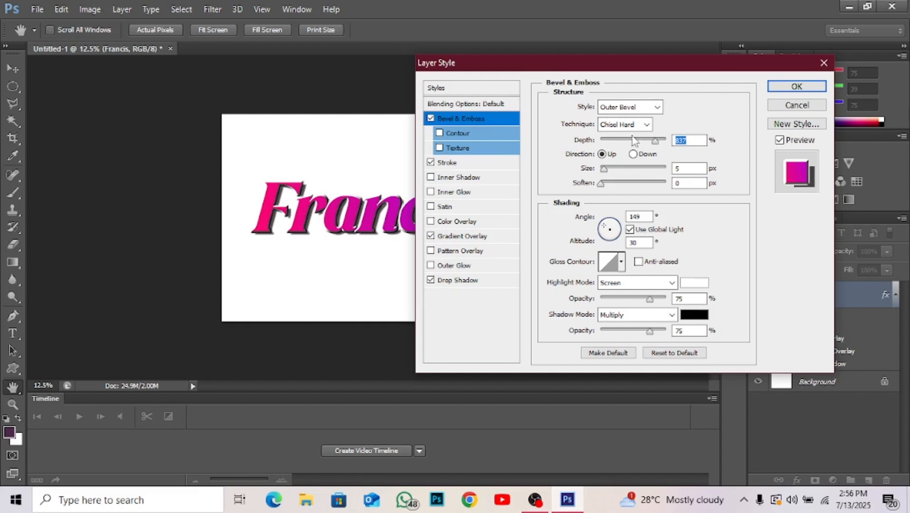
click(616, 139)
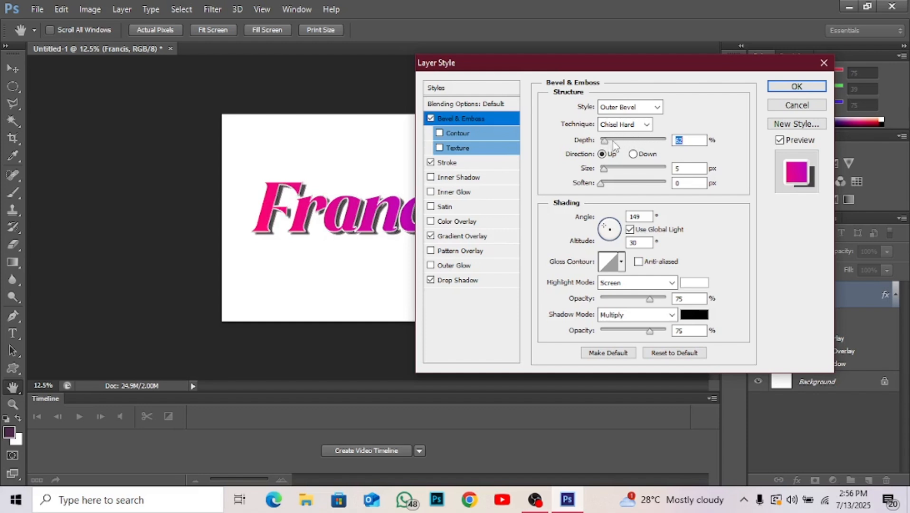
click(634, 155)
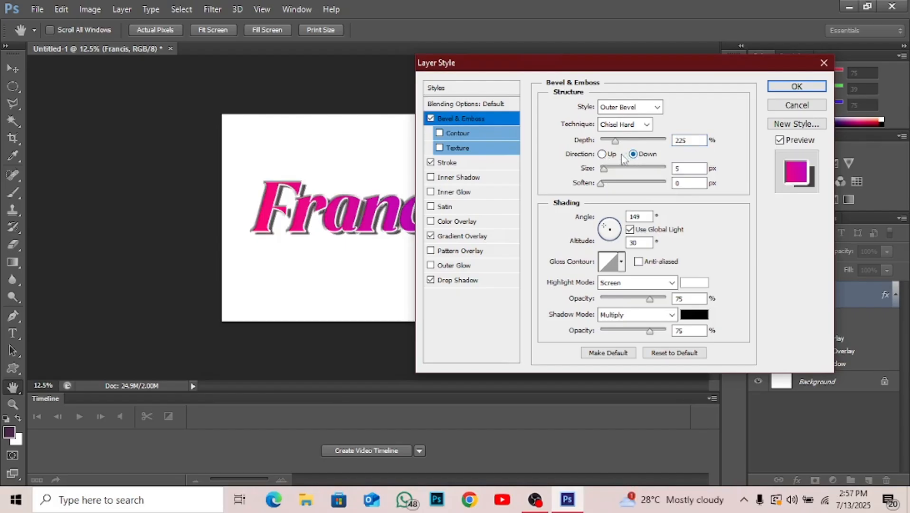
click(602, 155)
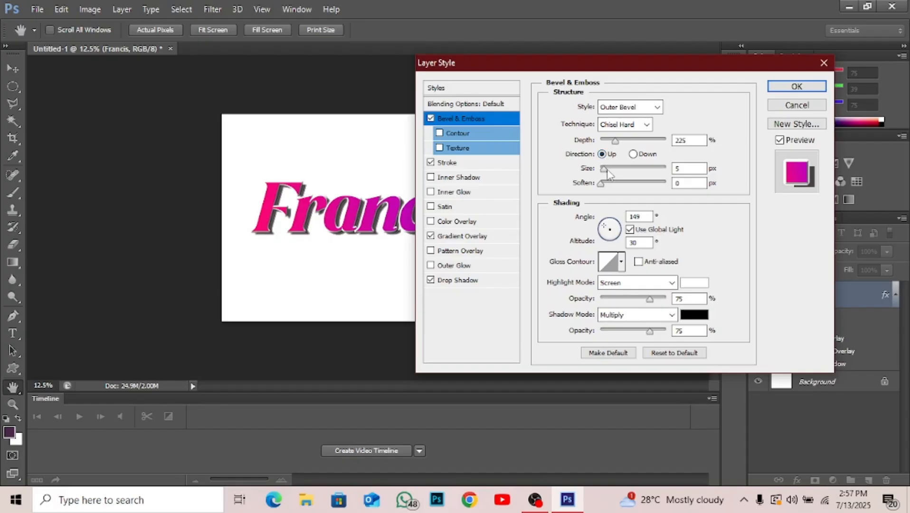
Try several larger bevel sizes on the name text and set the size to 7 px.
click(614, 169)
click(627, 170)
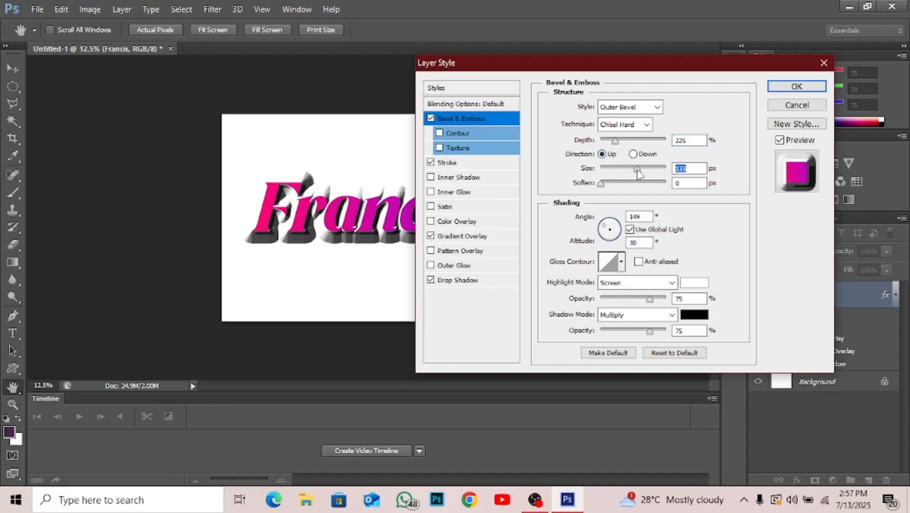
click(651, 168)
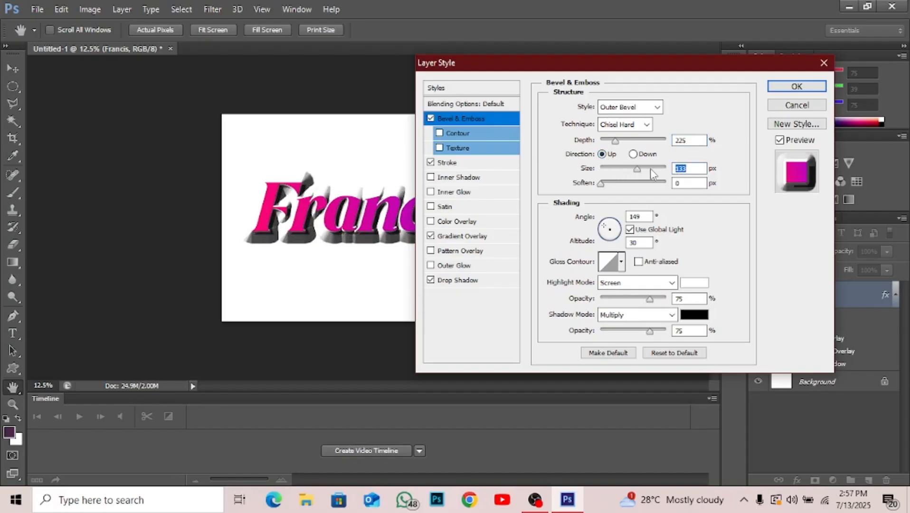
click(603, 168)
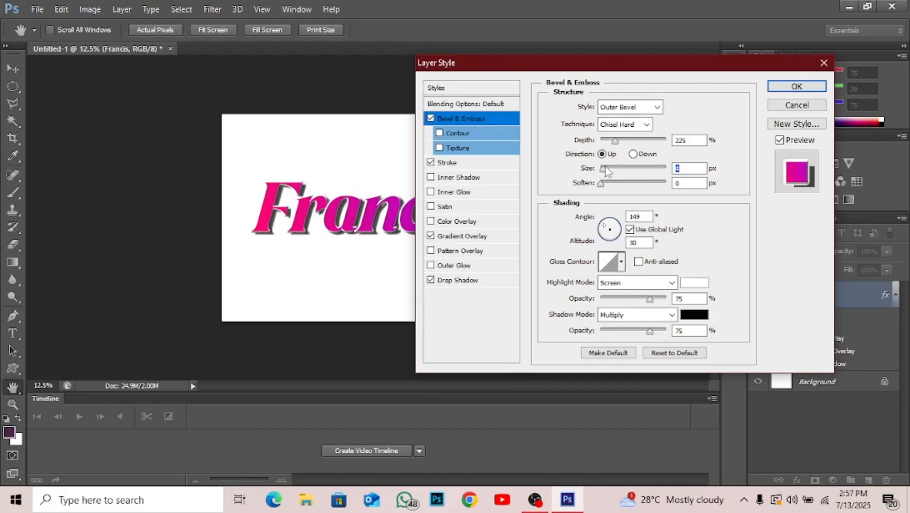
click(607, 168)
Try higher Soften values for the bevel, return Soften to 0 px, apply the effect and deselect the text layer.
click(606, 183)
click(649, 184)
drag(659, 187, 604, 185)
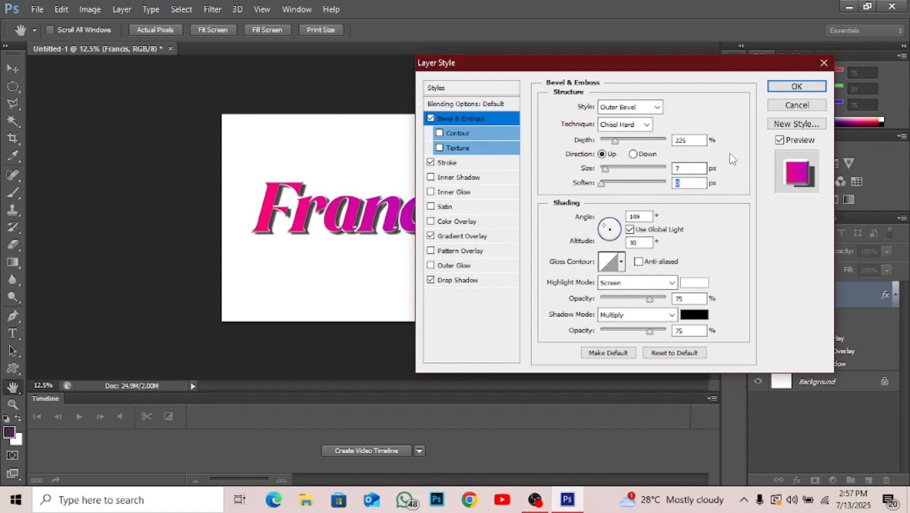
click(781, 86)
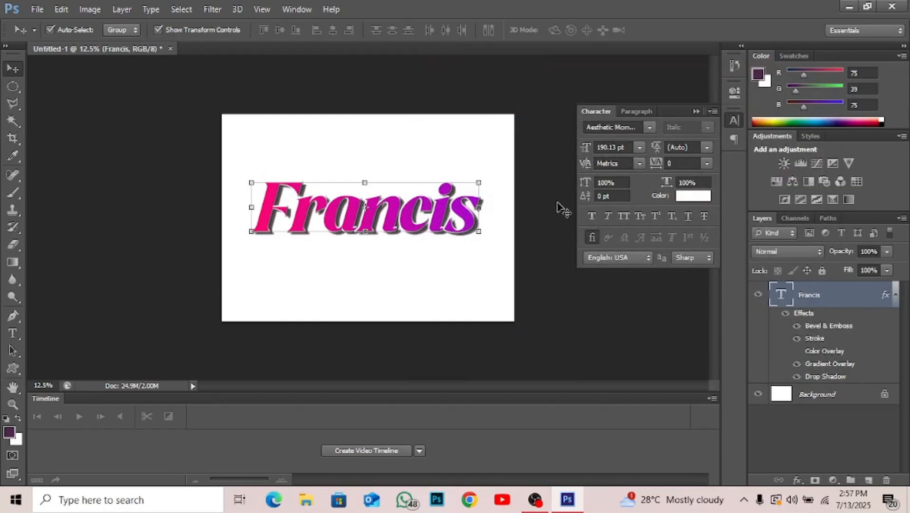
click(555, 230)
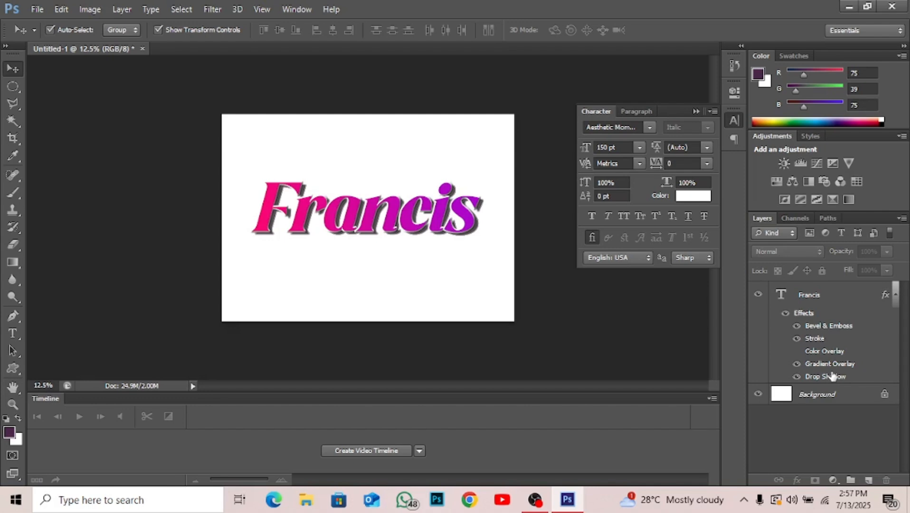
Minimize Photoshop, switch to Chrome and open the font website dafont.com.
click(848, 5)
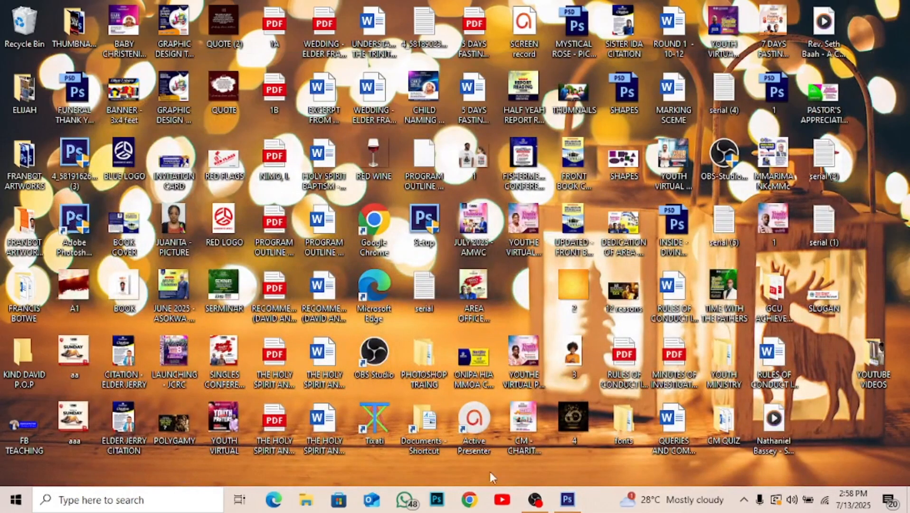
click(471, 501)
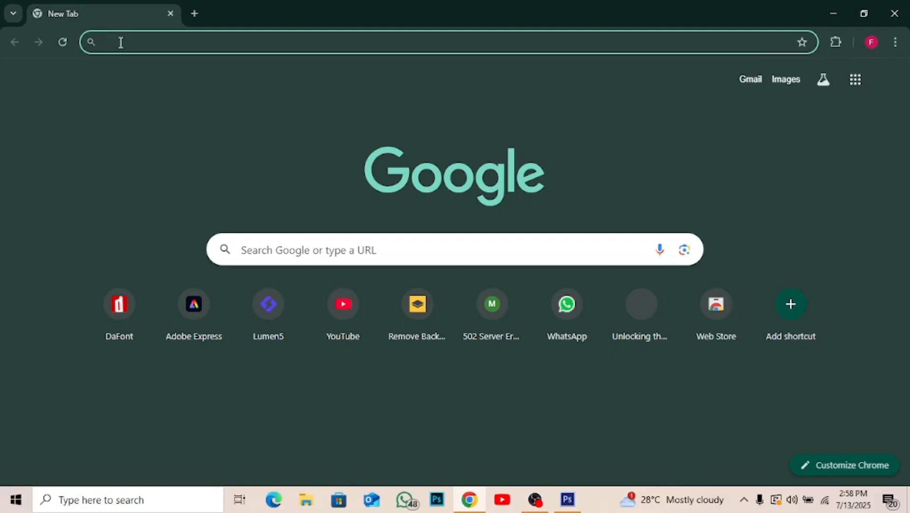
text(dafon)
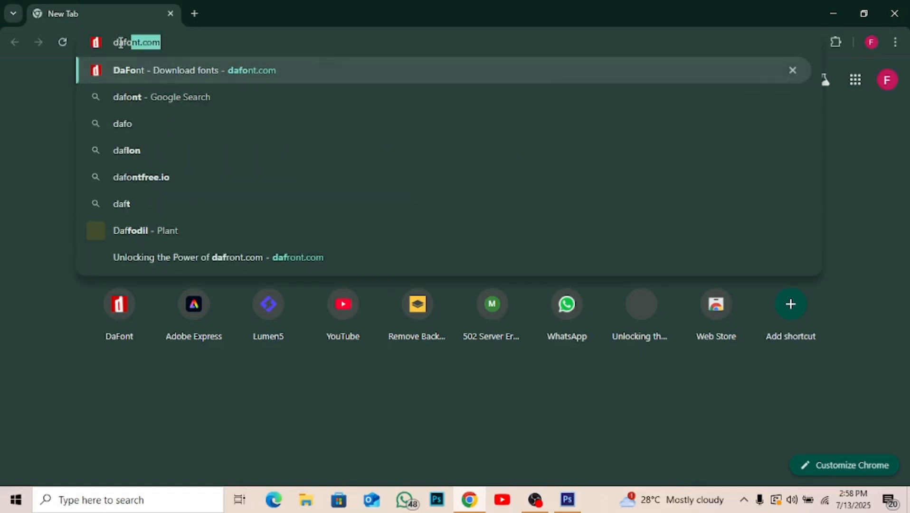
text(t)
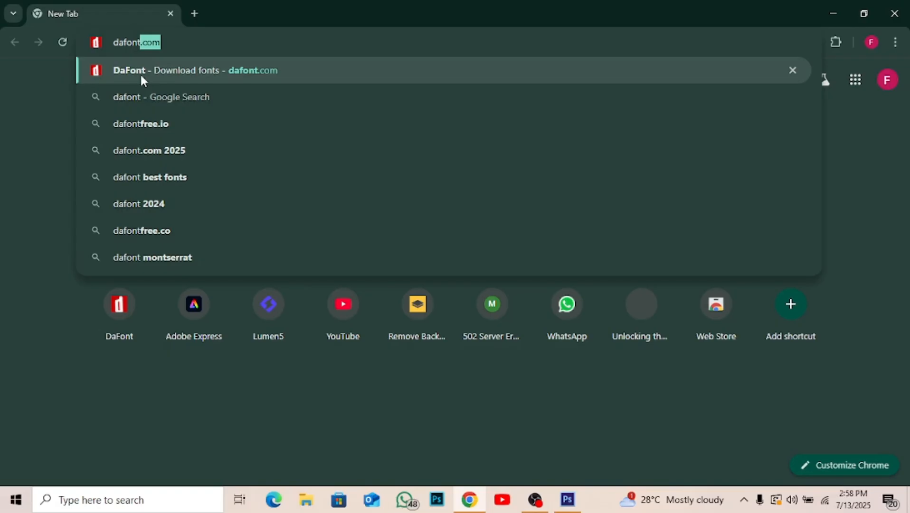
text(.com)
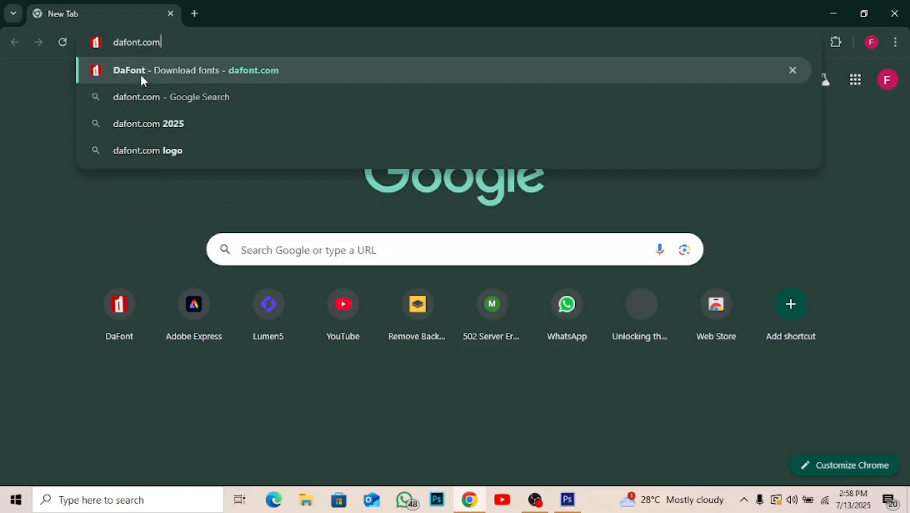
click(140, 77)
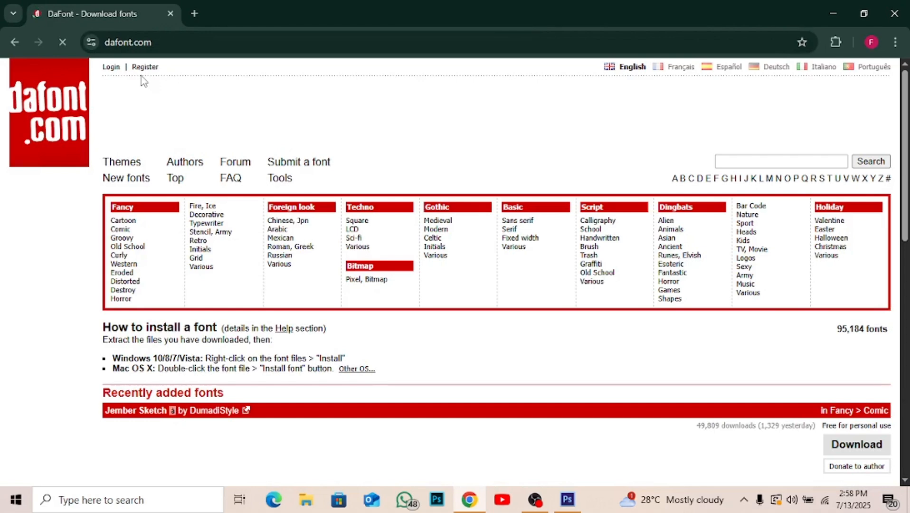
Look through DaFont's recently added fonts and the fonts in the Script > Handwritten category.
scroll(195, 309, down, 3)
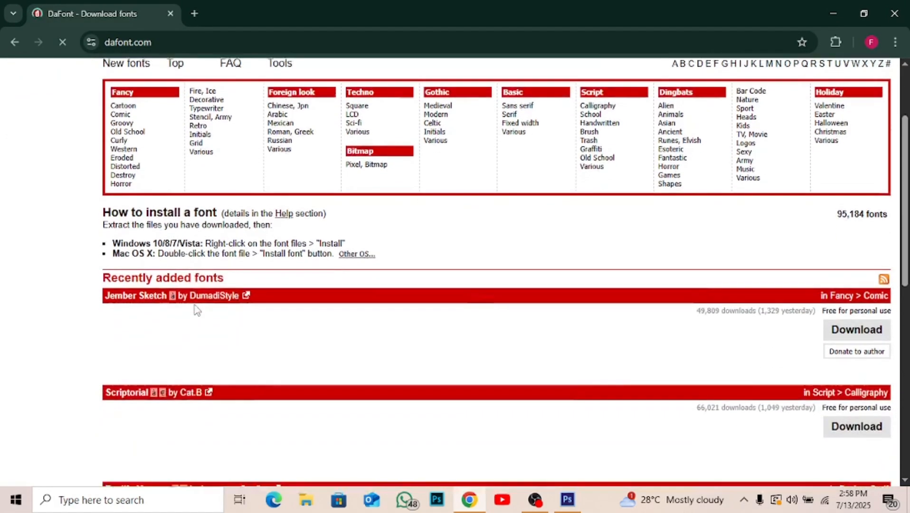
scroll(197, 310, down, 5)
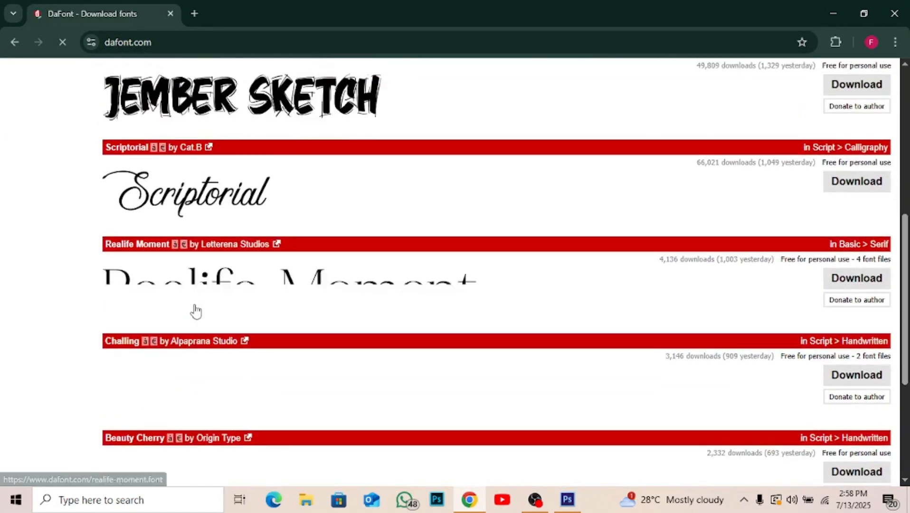
scroll(195, 310, down, 5)
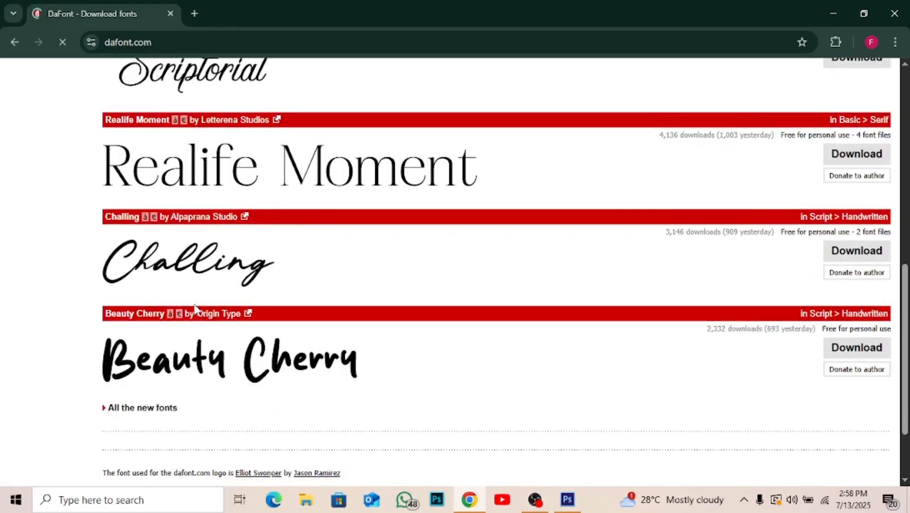
scroll(195, 309, up, 13)
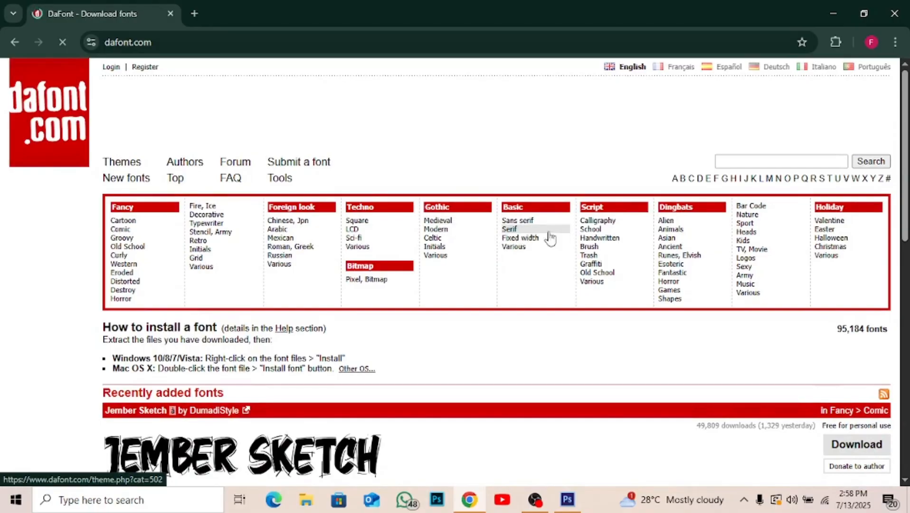
click(600, 238)
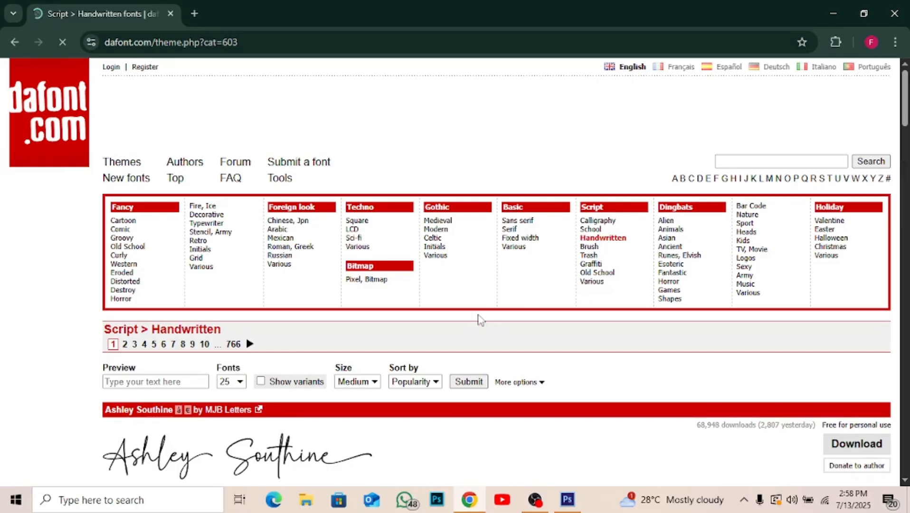
scroll(479, 319, down, 3)
scroll(480, 321, down, 4)
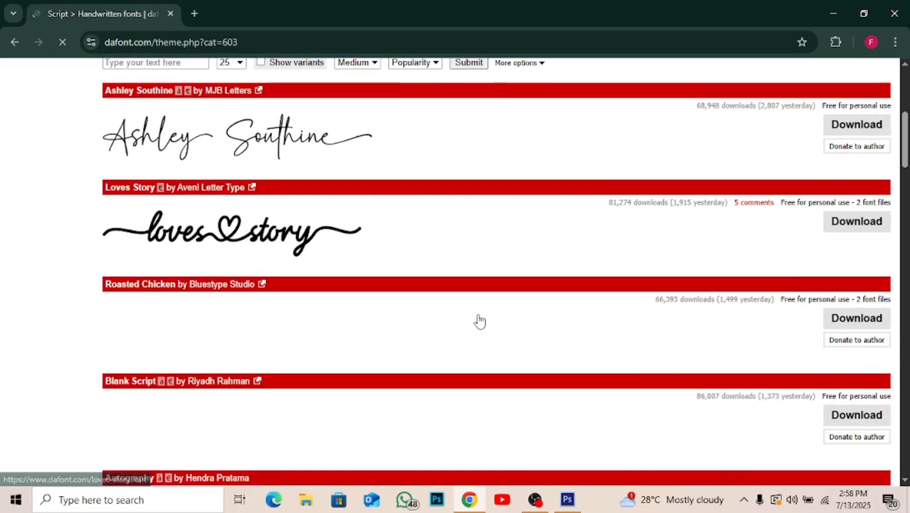
scroll(479, 321, up, 6)
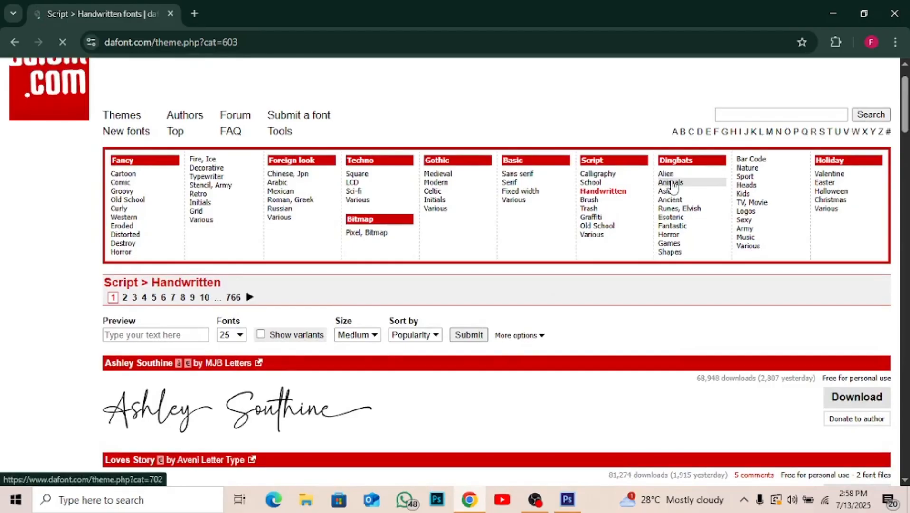
scroll(673, 188, up, 1)
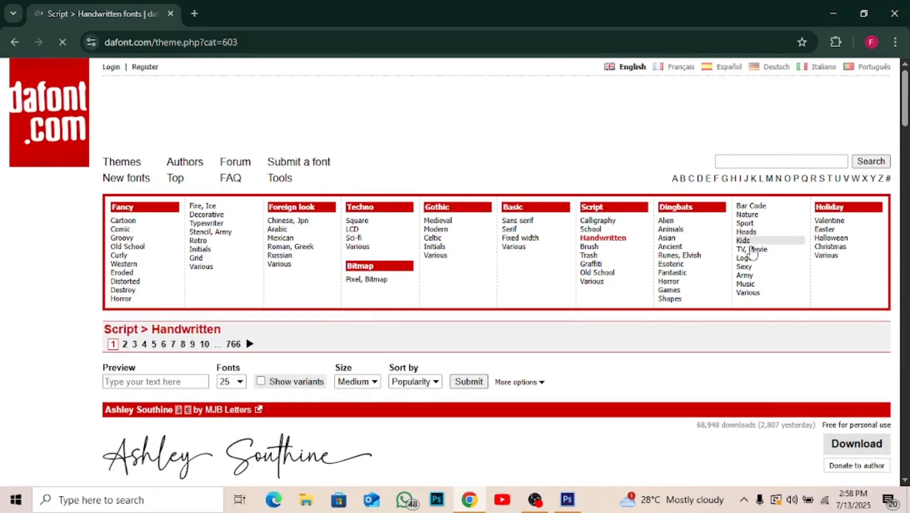
Open the Logos and Esoteric categories under Dingbats and look through the Esoteric fonts.
click(749, 259)
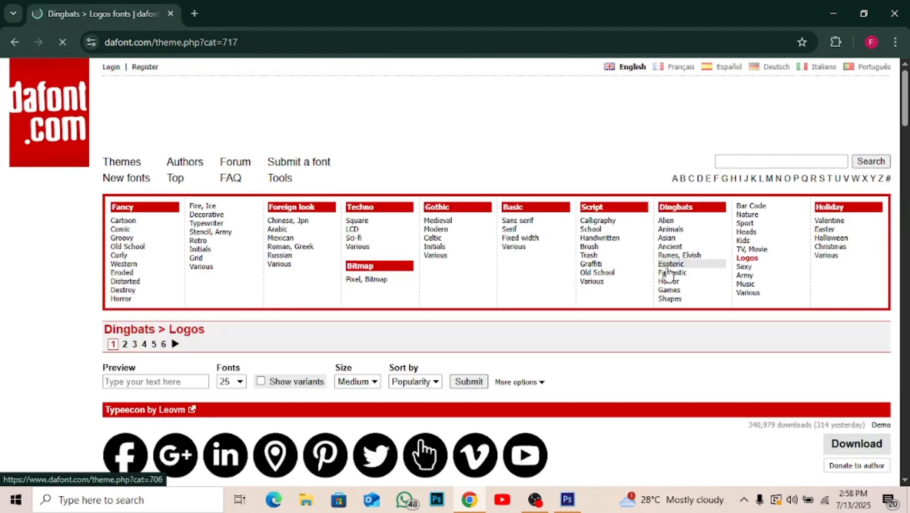
click(670, 267)
scroll(473, 372, down, 4)
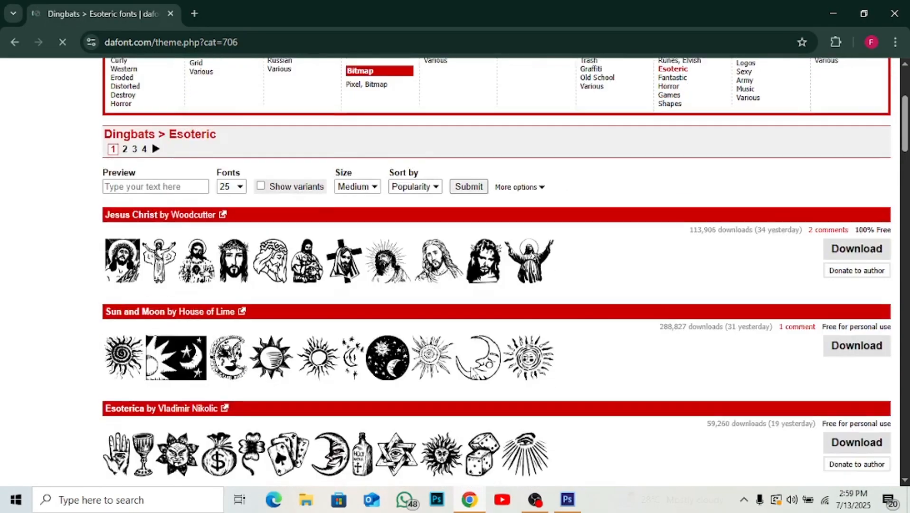
scroll(472, 372, down, 2)
scroll(473, 372, down, 15)
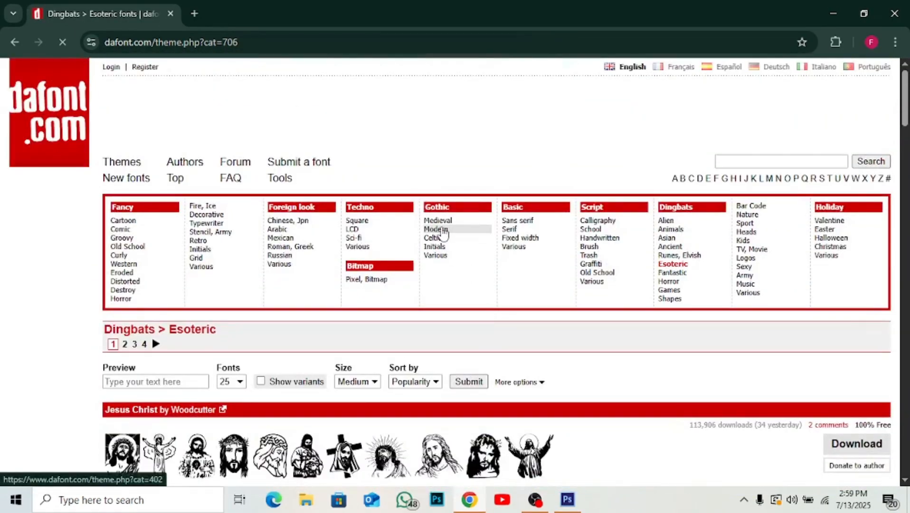
Open DaFont's Gothic > Modern category and download the Chopsic font.
click(442, 231)
scroll(411, 317, down, 7)
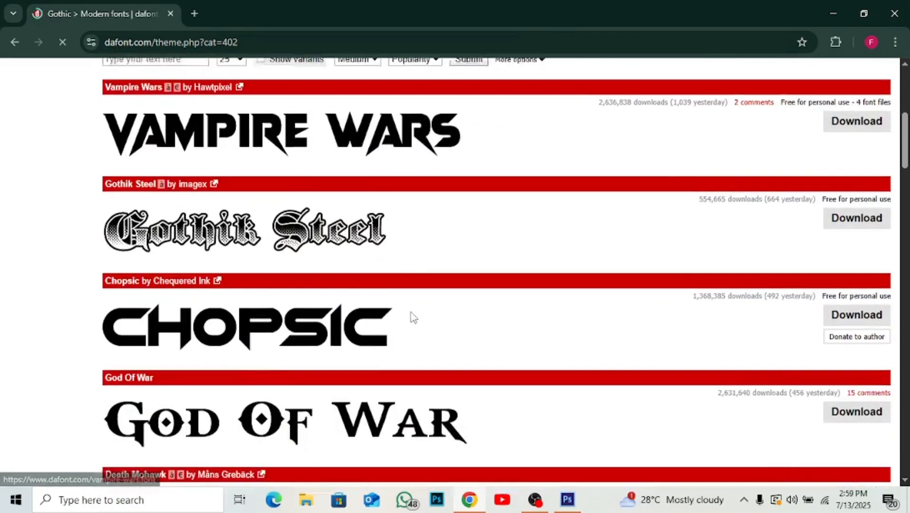
scroll(413, 316, down, 3)
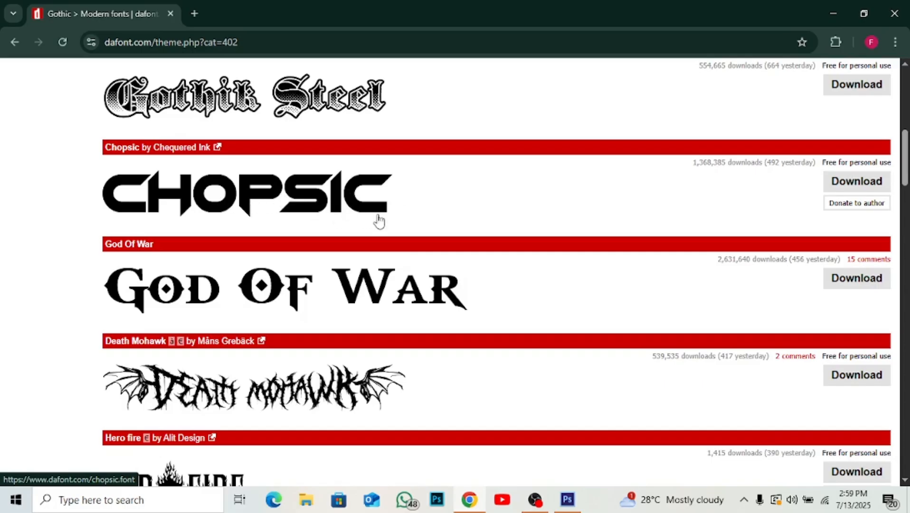
click(844, 187)
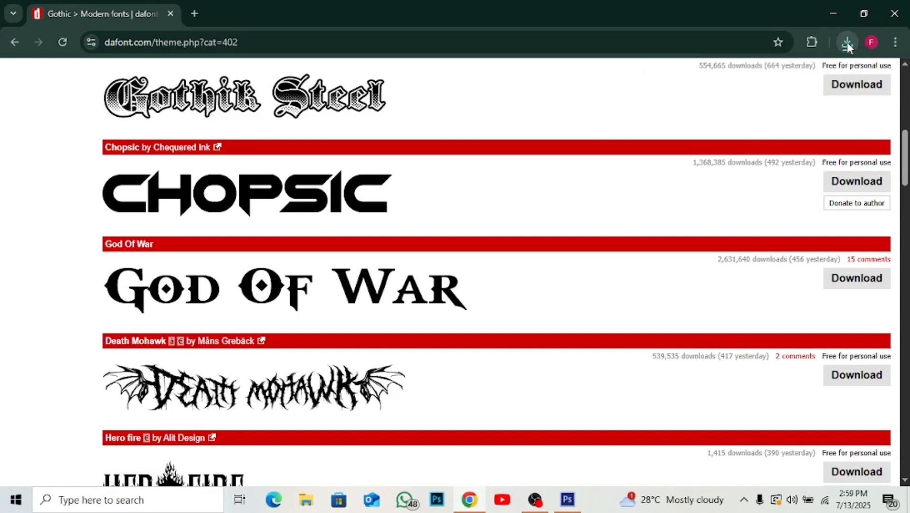
Open the downloaded chopsic.zip, dismiss the WinRAR licence reminder and install the font from Chopsic.otf.
click(848, 43)
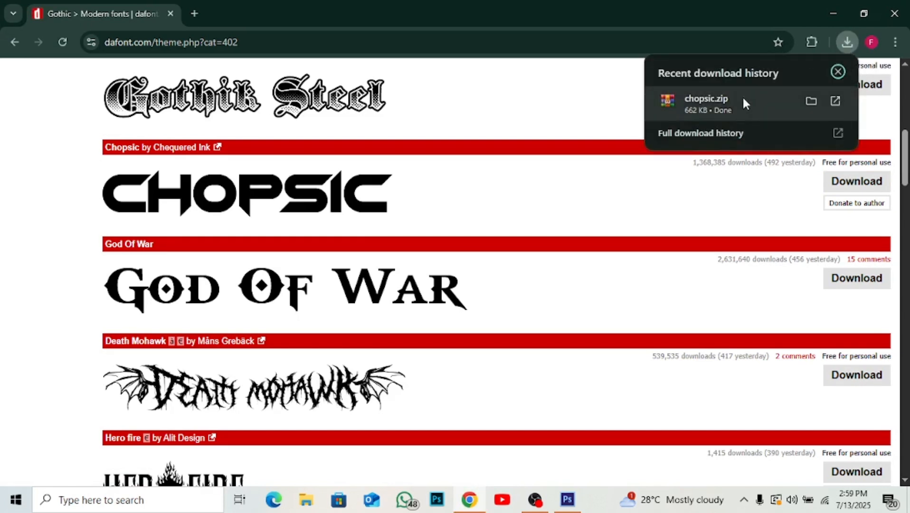
click(836, 101)
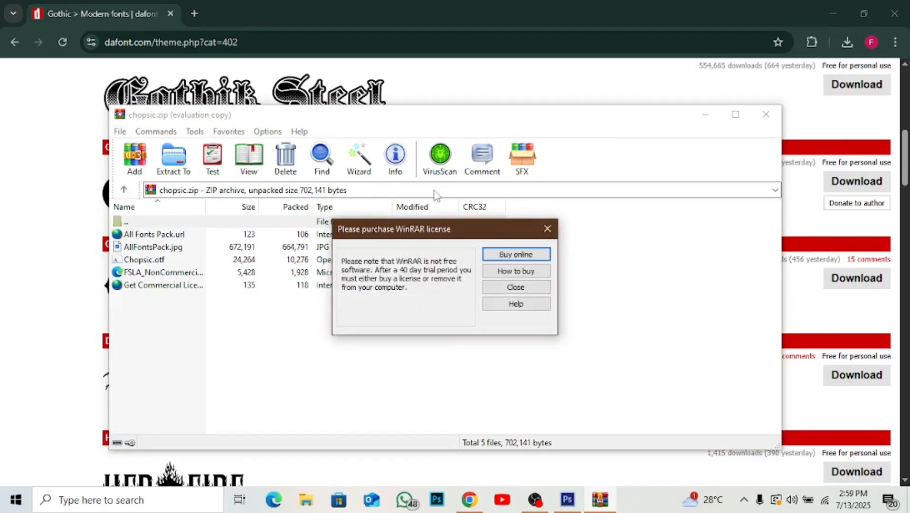
click(548, 229)
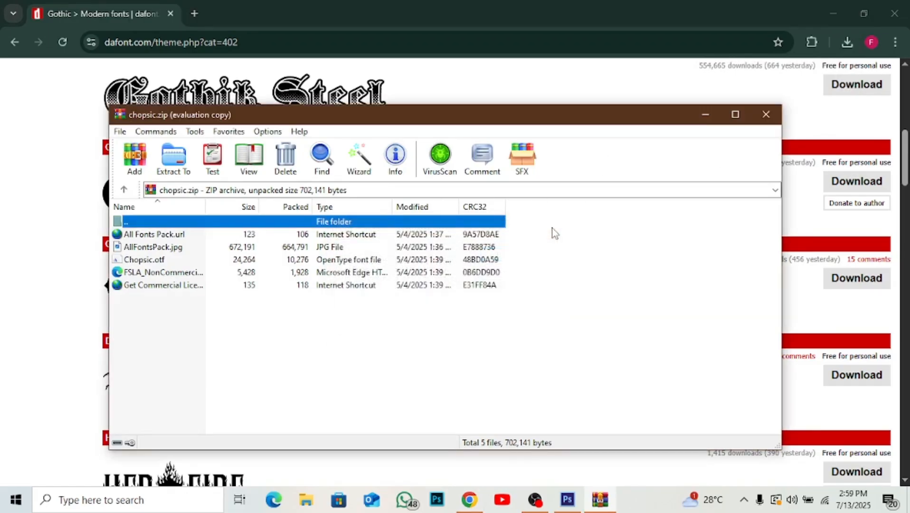
double_click(148, 260)
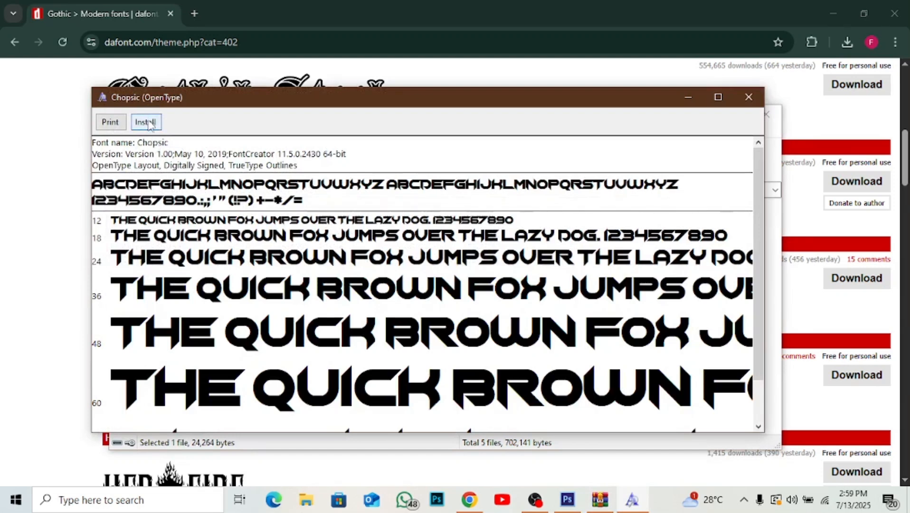
click(150, 123)
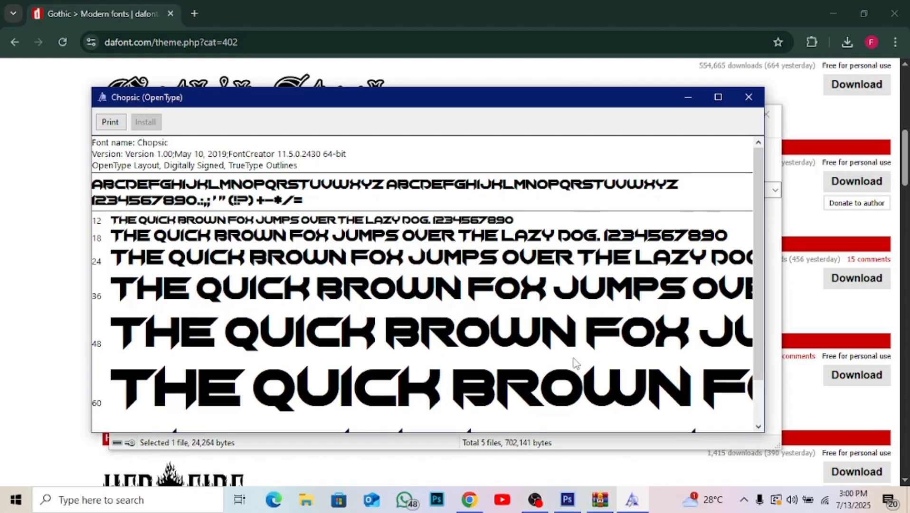
Switch to Photoshop, select the gradient text layer and collapse the character settings.
click(569, 500)
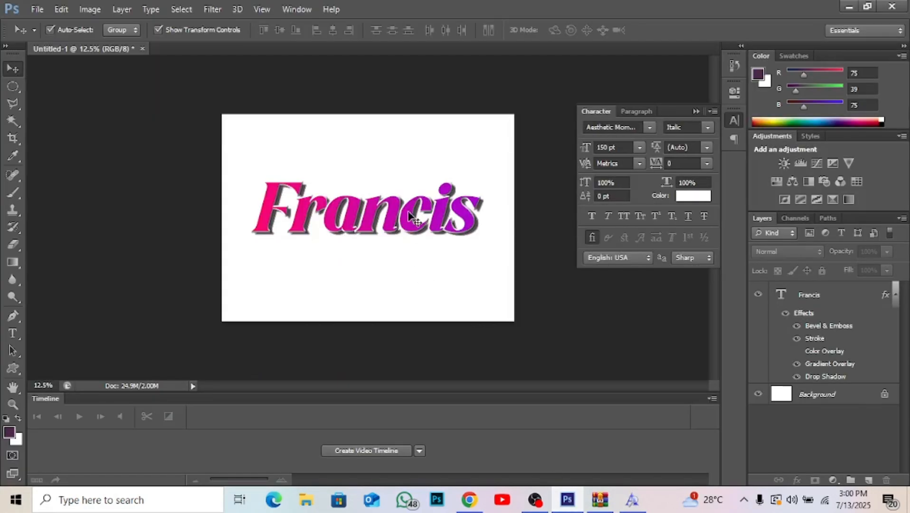
click(409, 228)
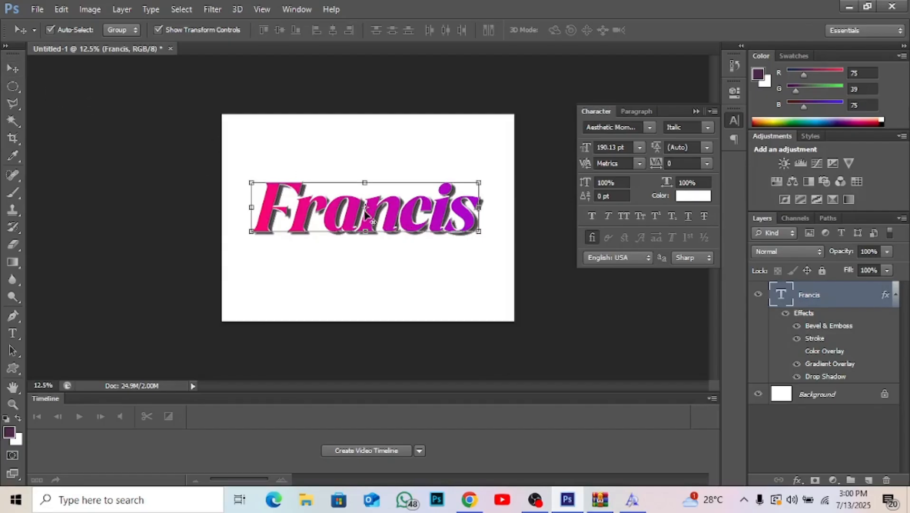
key(ctrl+t)
key(Return)
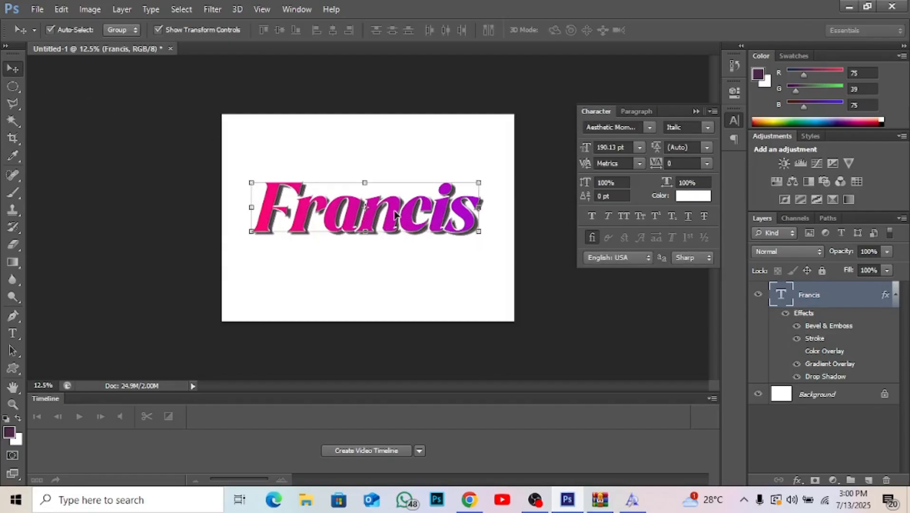
click(649, 128)
click(649, 128)
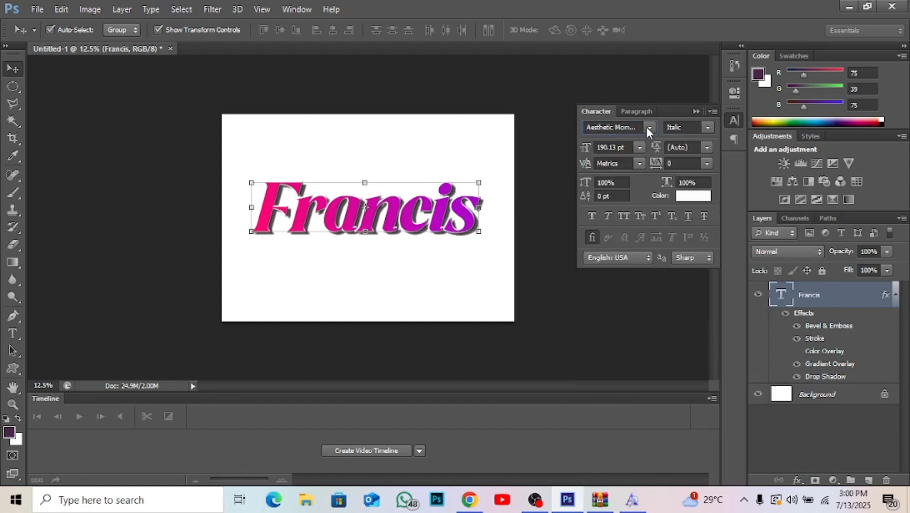
click(695, 111)
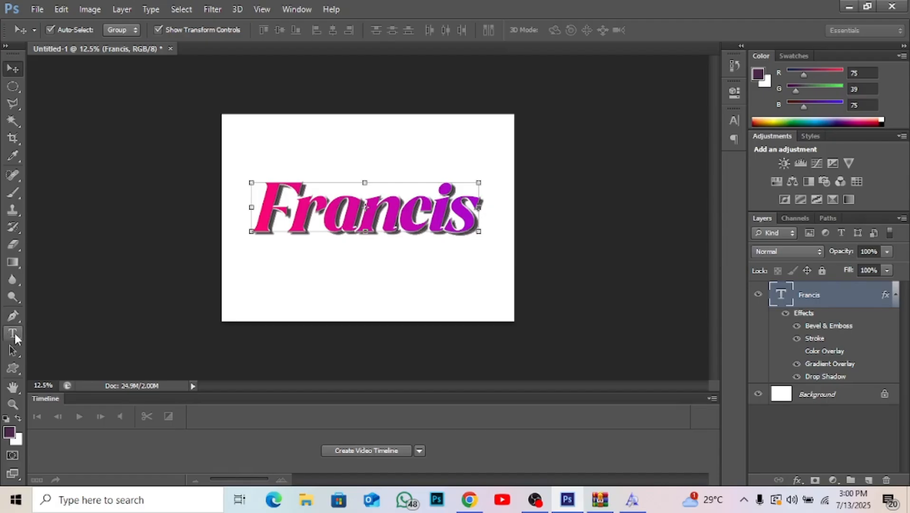
Activate the Type tool, reopen the character settings and change the selected text layer's font to Chopsic.
click(14, 335)
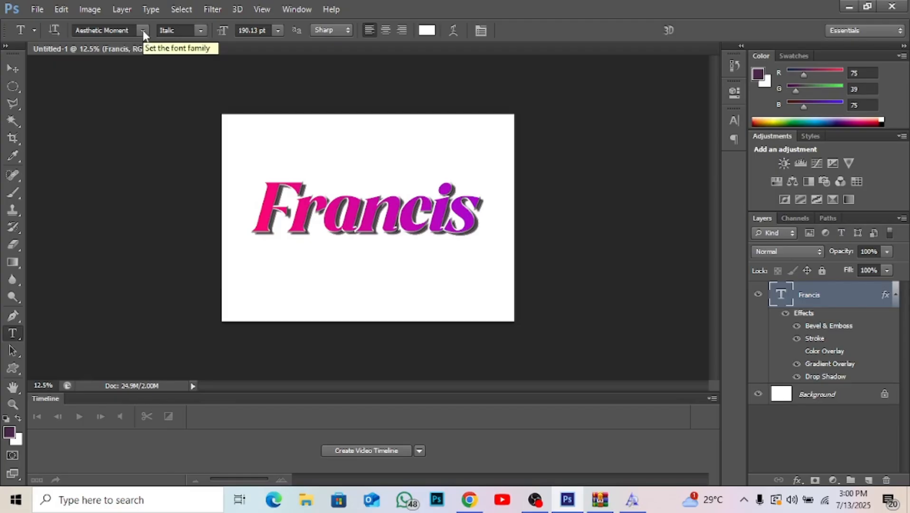
click(481, 31)
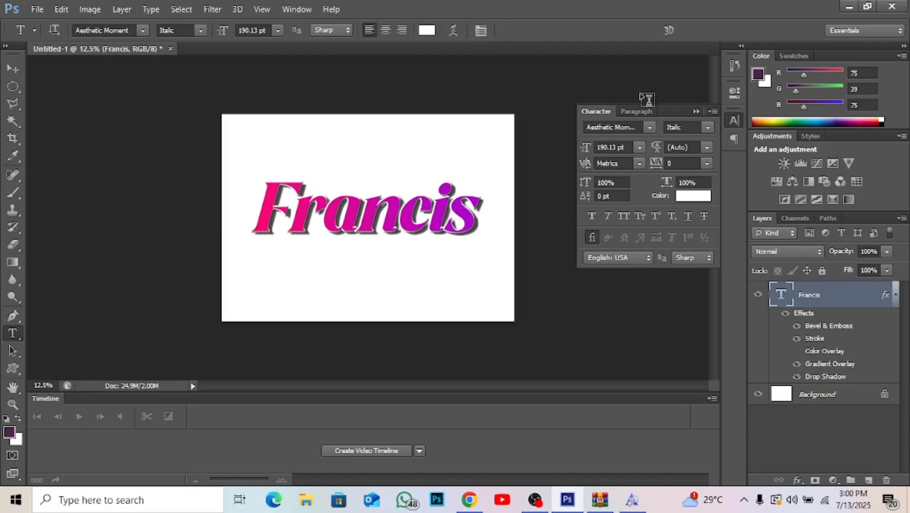
click(651, 127)
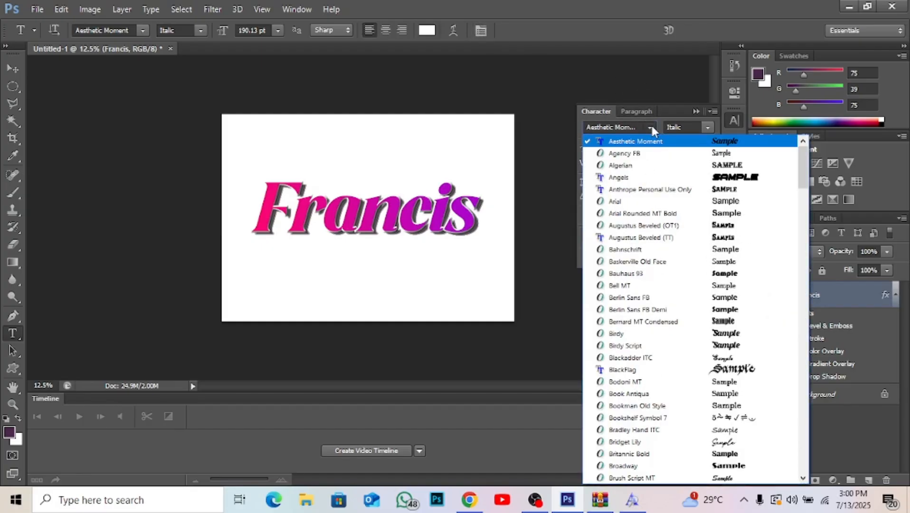
click(626, 127)
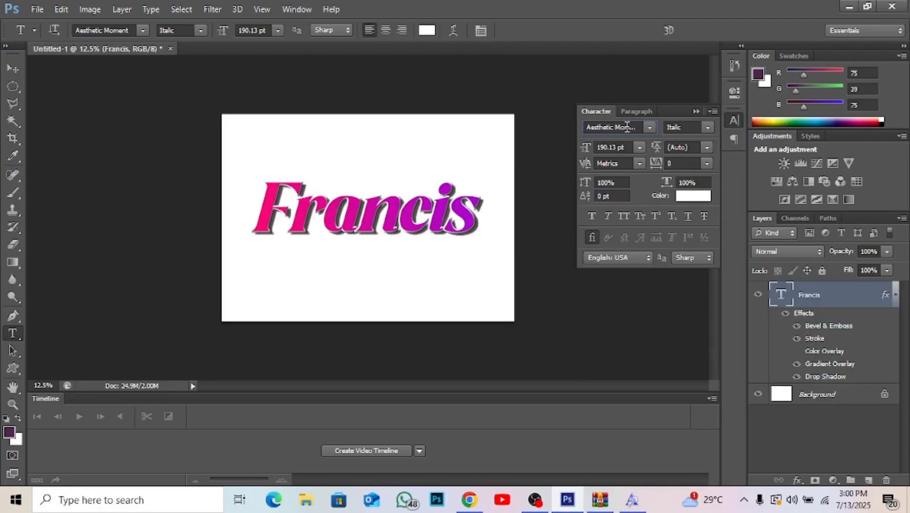
click(627, 126)
text(Chopsic)
key(Return)
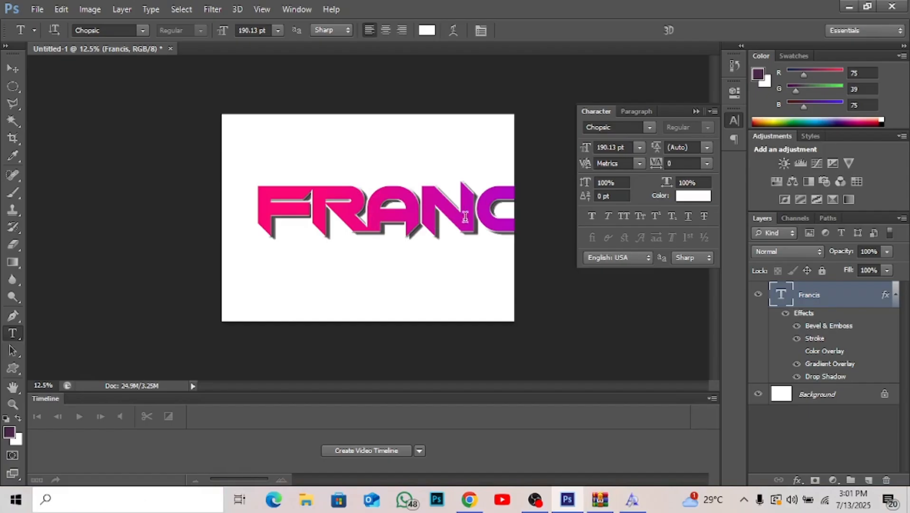
Try a font size of 100 pt on the Chopsic text, and set the size to 120 pt.
click(605, 143)
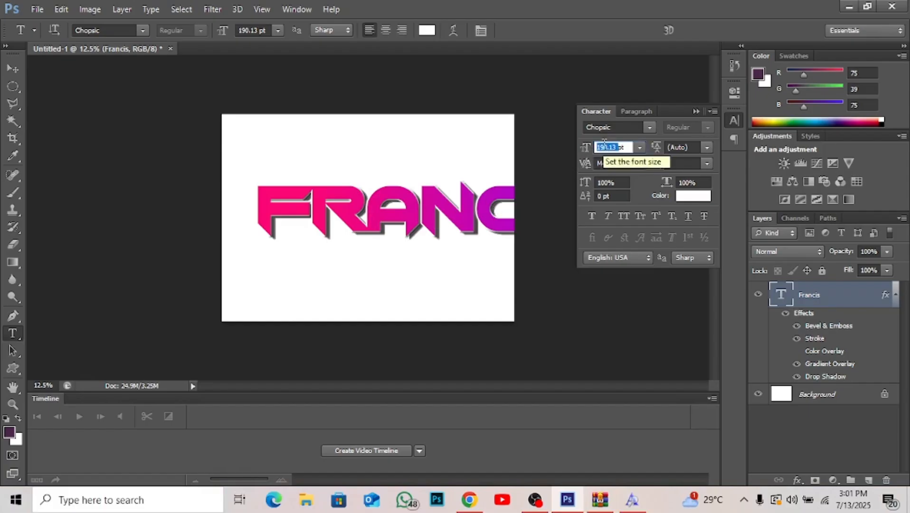
text(100)
key(Return)
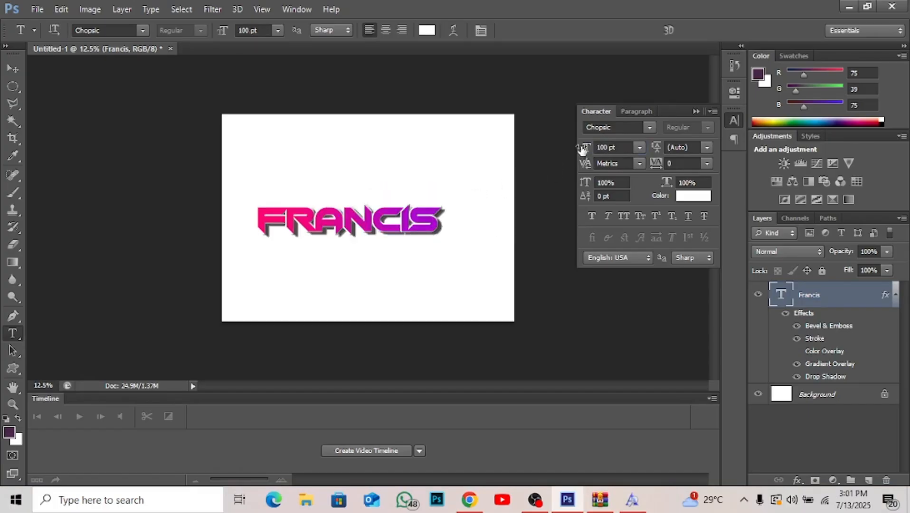
double_click(603, 145)
text(120)
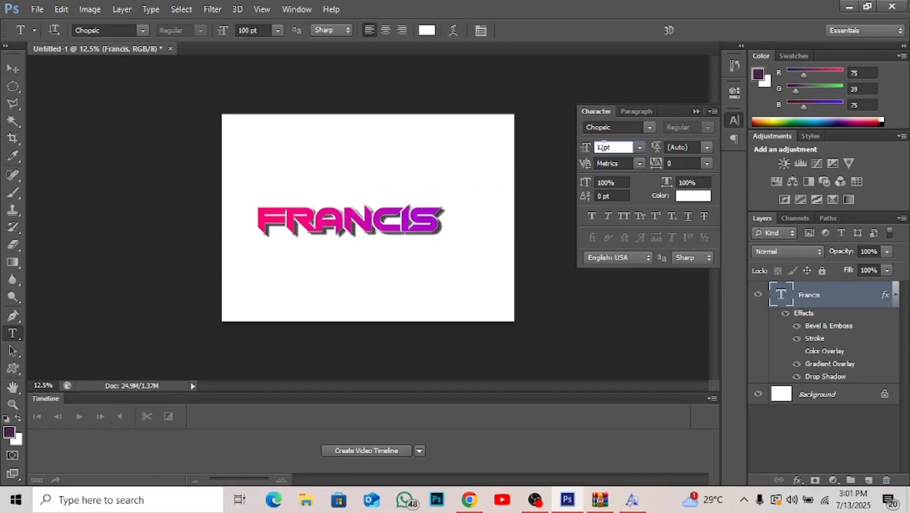
key(Return)
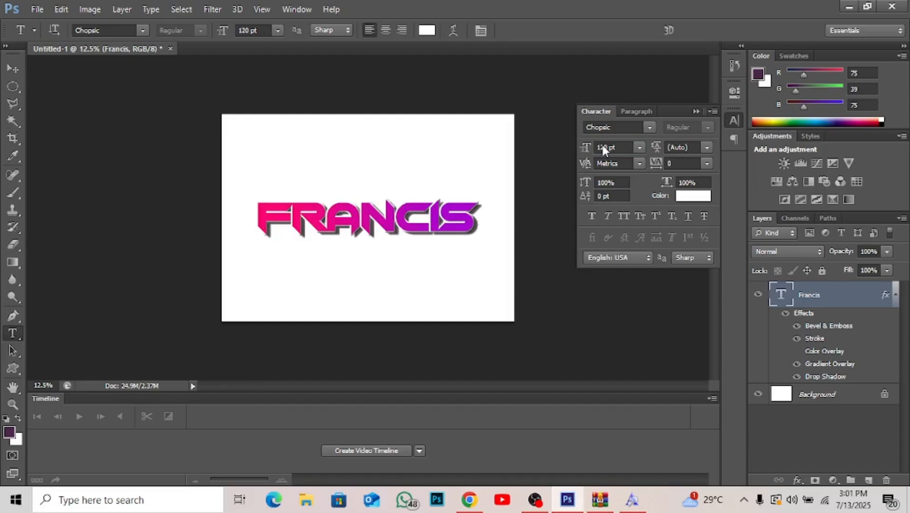